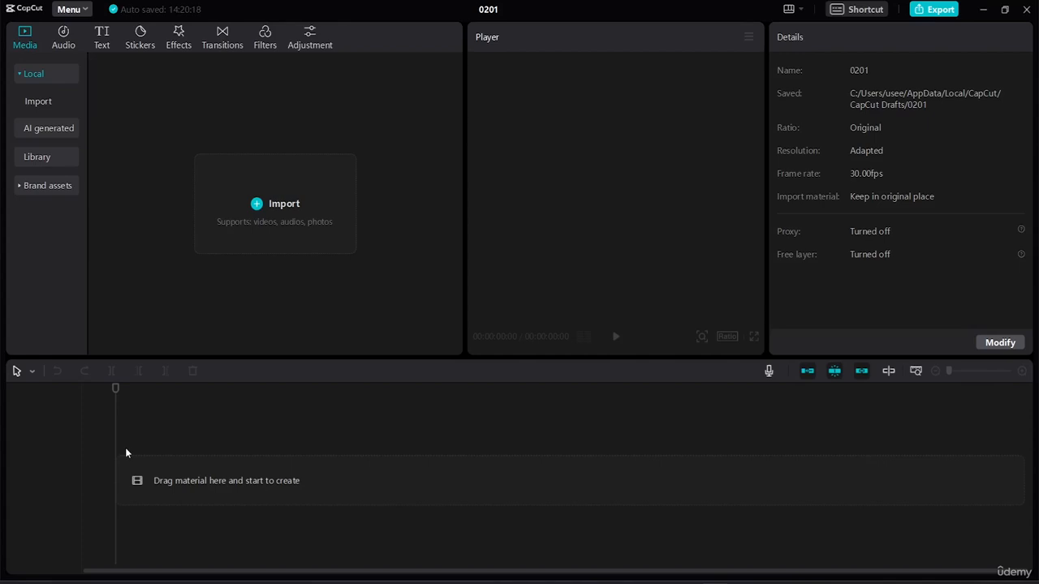
pyautogui.click(260, 213)
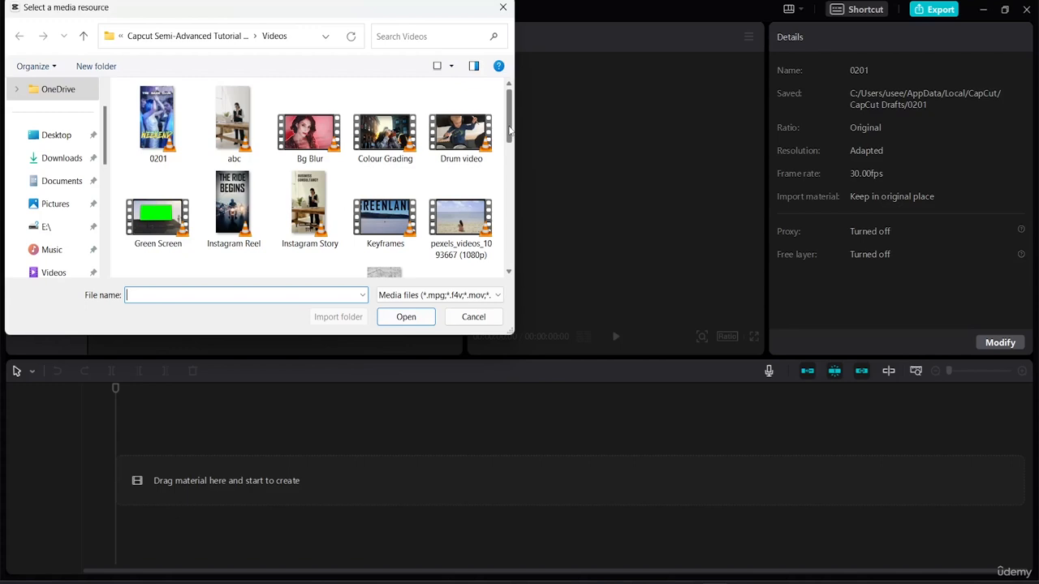
pyautogui.scroll(-1, 509, 130)
pyautogui.click(458, 189)
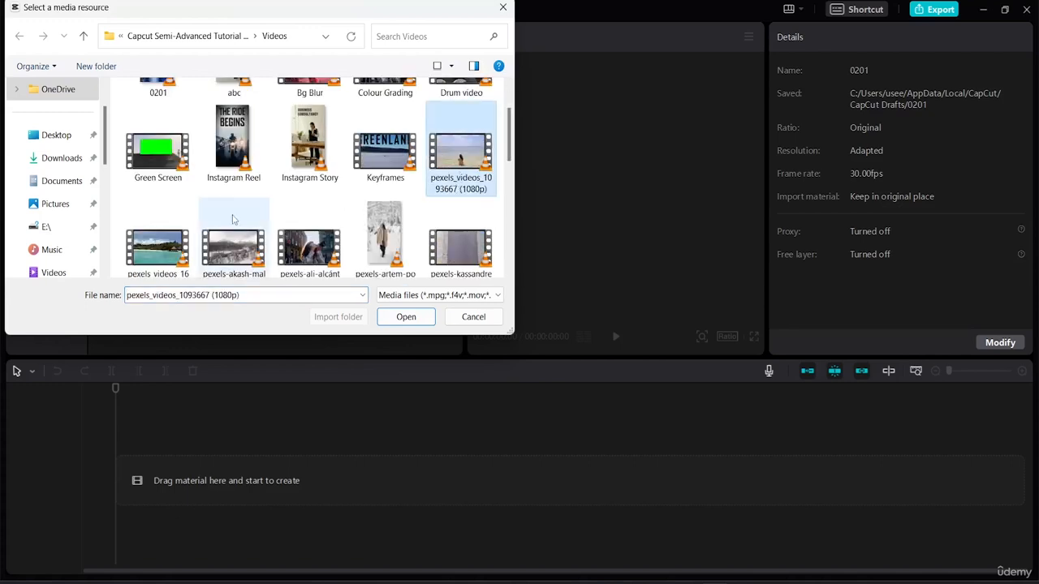
pyautogui.keyDown('ctrl'); pyautogui.click(146, 251); pyautogui.keyUp('ctrl')
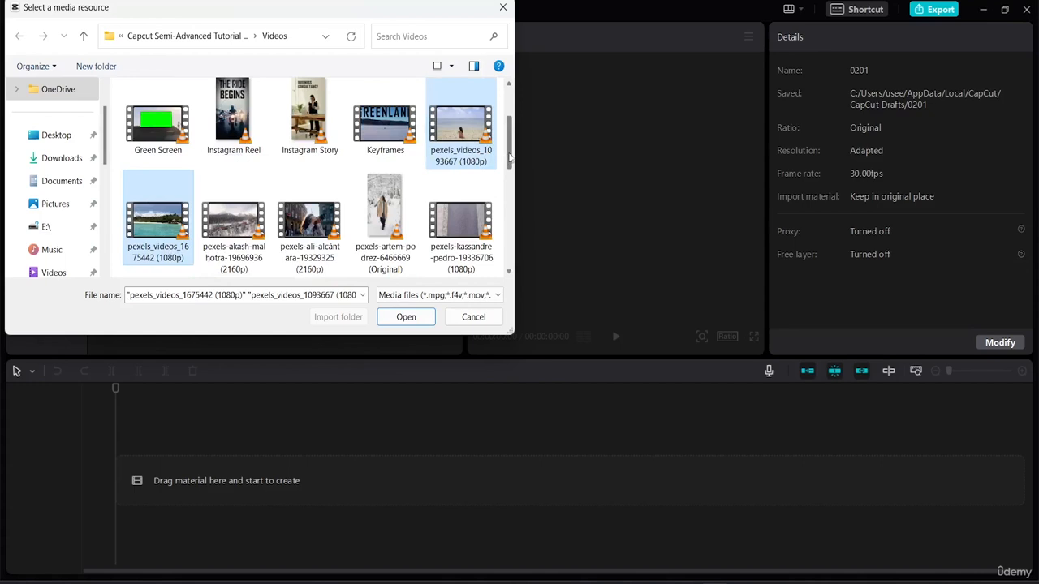
pyautogui.moveTo(510, 158); pyautogui.dragTo(513, 217)
pyautogui.keyDown('ctrl'); pyautogui.click(365, 203); pyautogui.keyUp('ctrl')
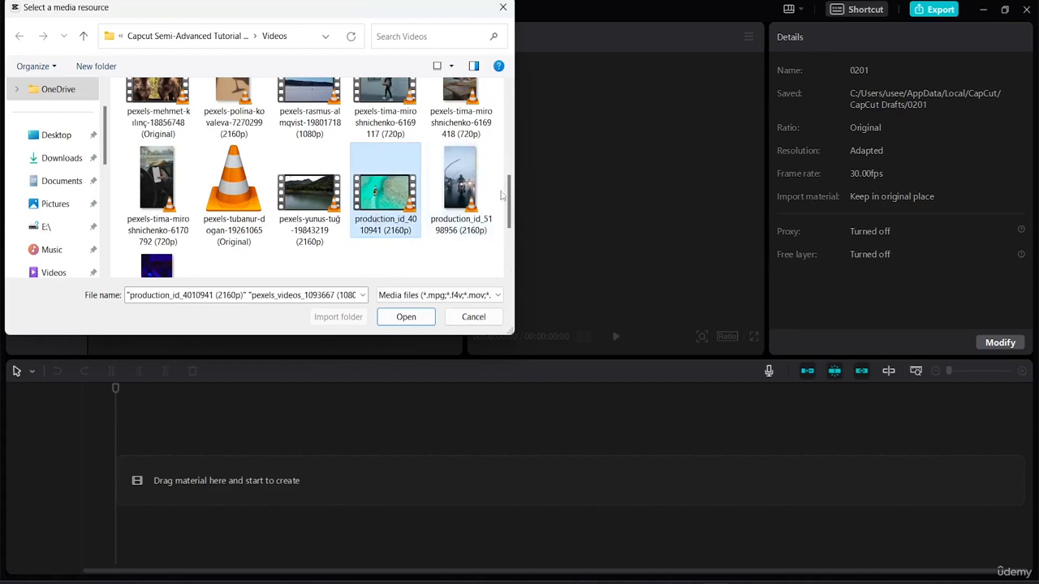
pyautogui.moveTo(510, 210); pyautogui.dragTo(509, 252)
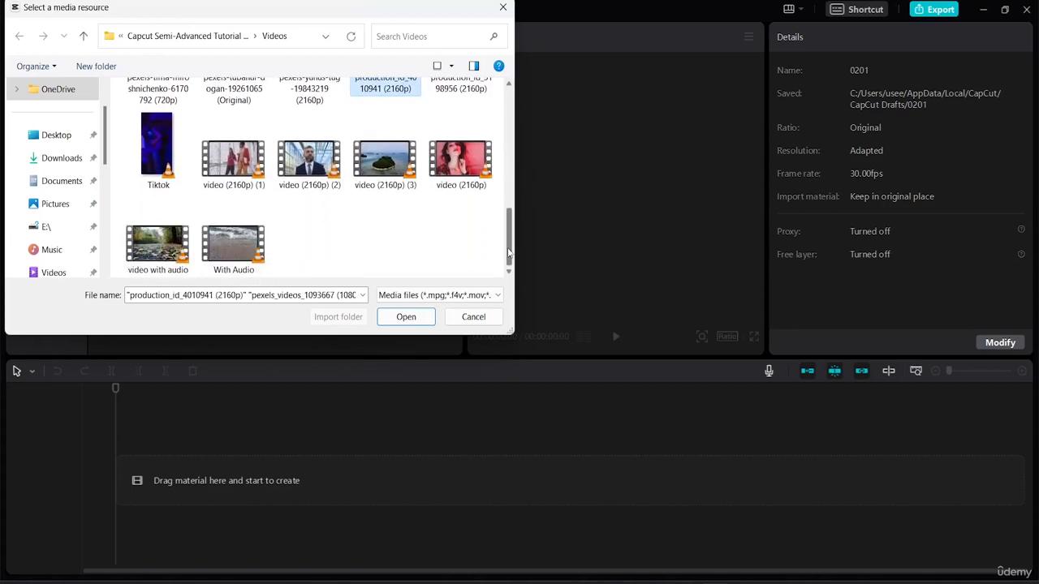
pyautogui.keyDown('ctrl'); pyautogui.click(385, 175); pyautogui.keyUp('ctrl')
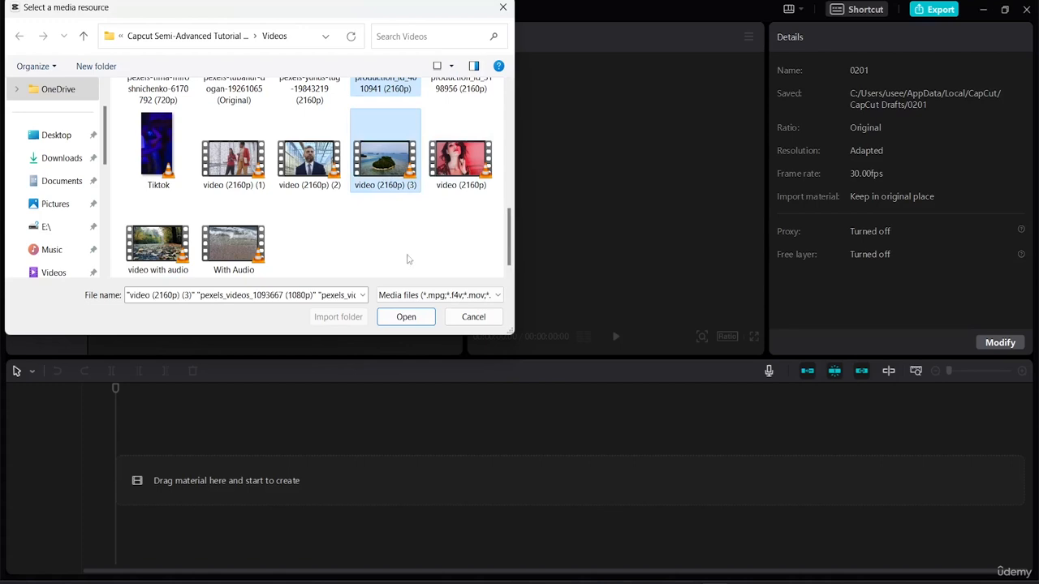
pyautogui.click(407, 316)
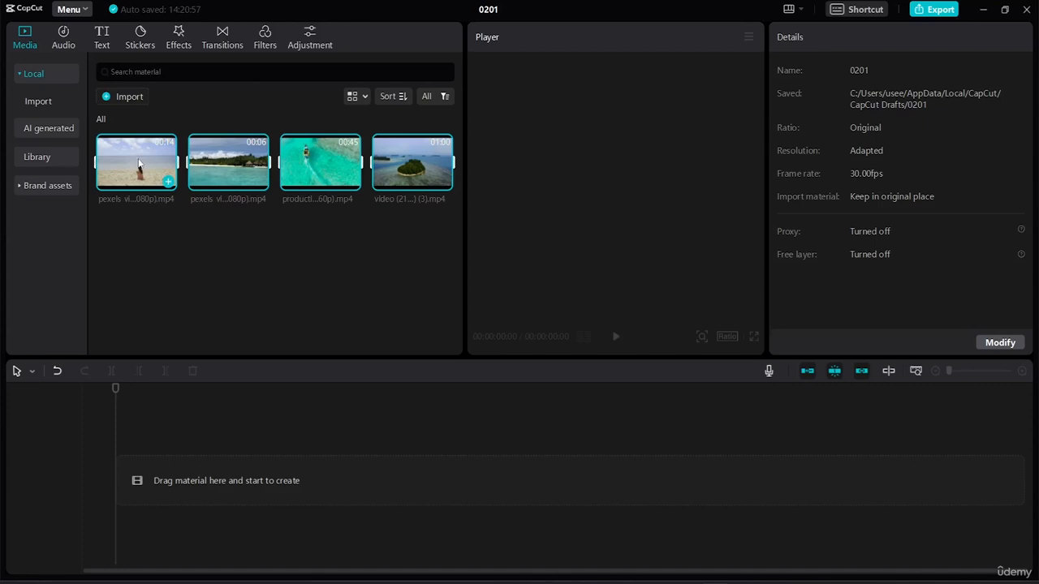
# Place all four imported videos together on the timeline, starting at 00:00.
pyautogui.moveTo(138, 163); pyautogui.dragTo(115, 478)
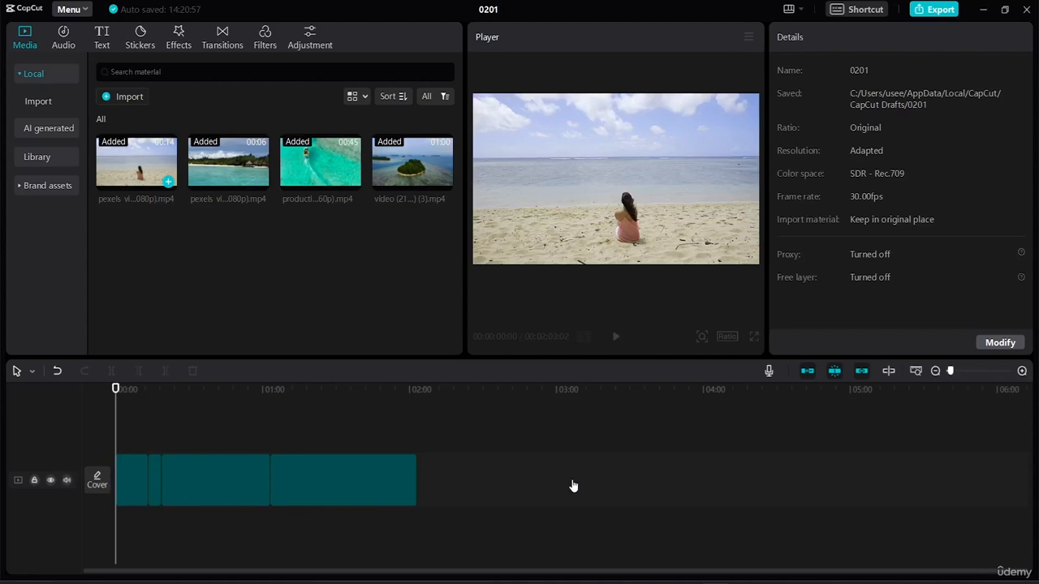
pyautogui.hotkey('ctrl', 'a')
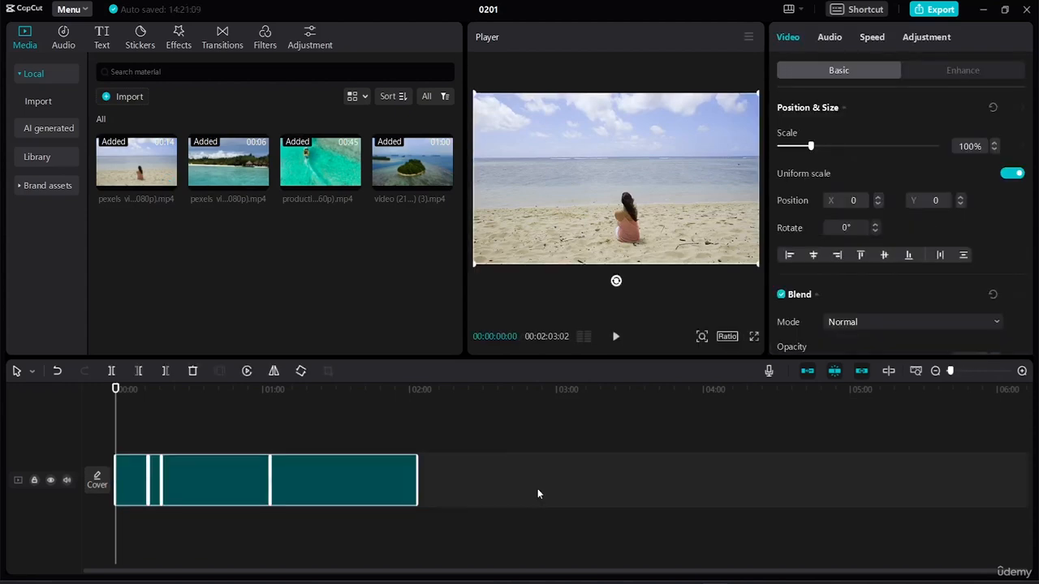
pyautogui.click(537, 493)
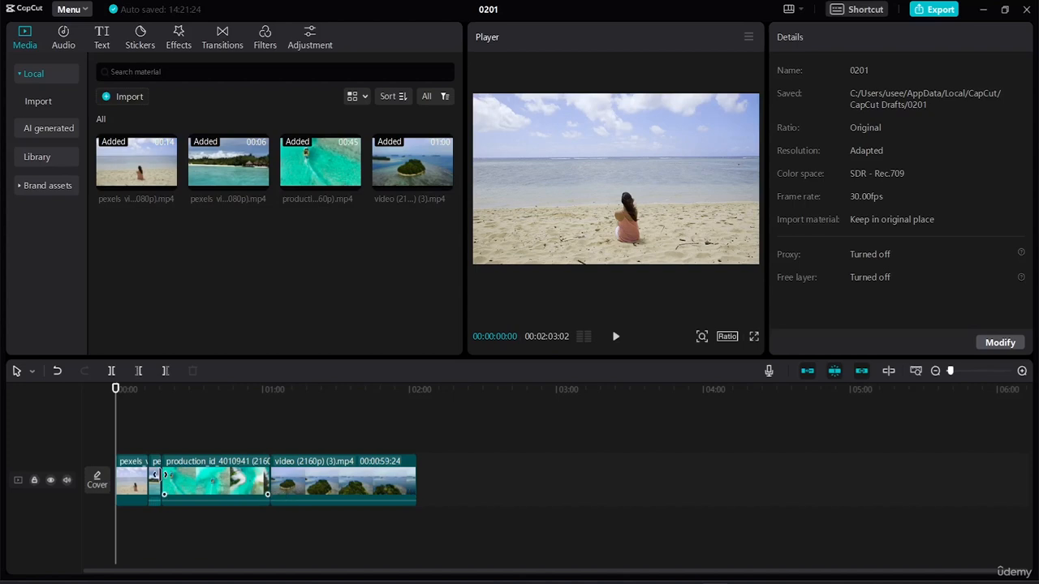
pyautogui.click(155, 477)
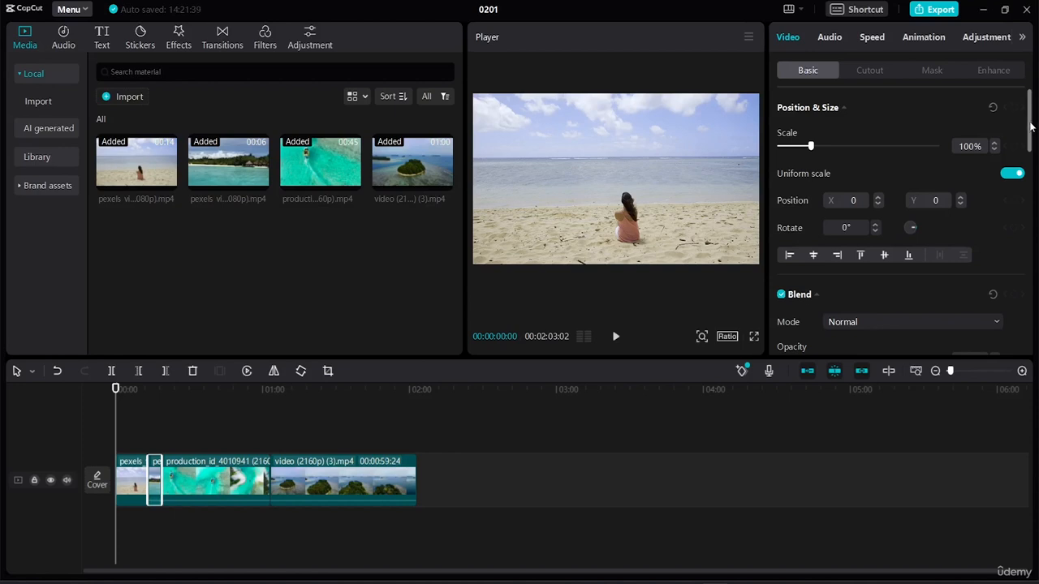
pyautogui.rightClick(159, 469)
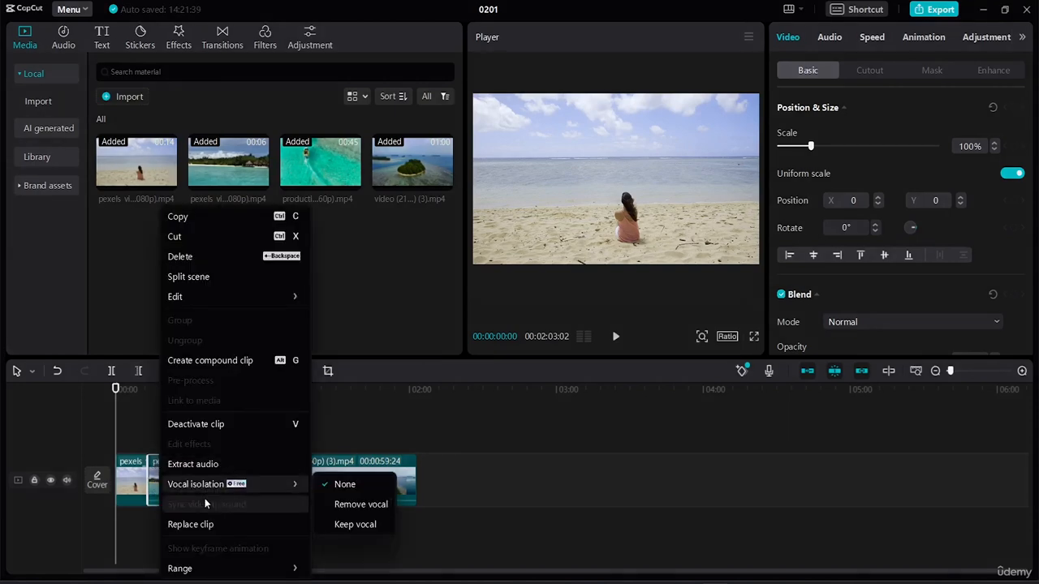
pyautogui.moveTo(281, 299)
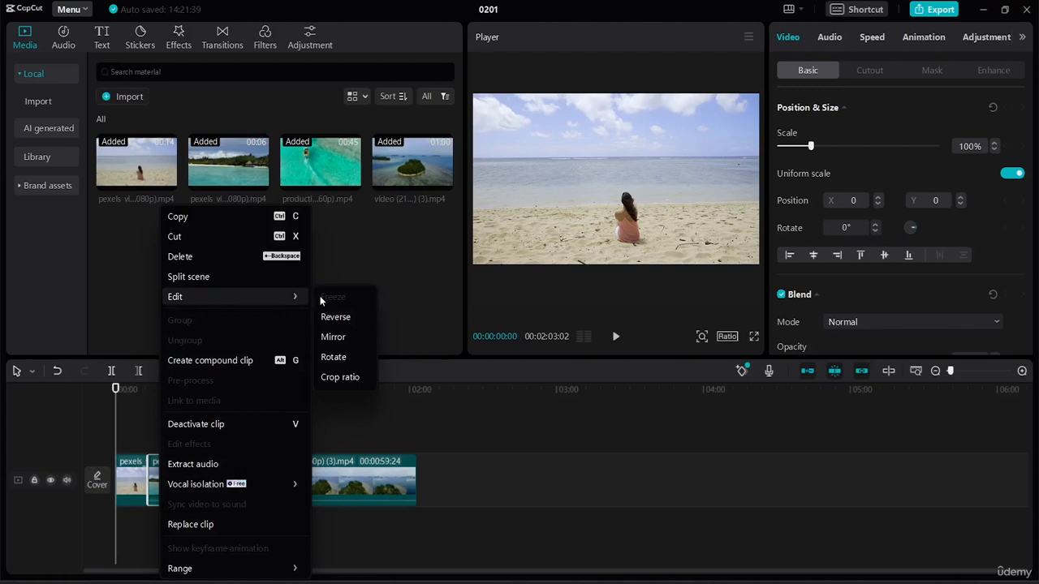
pyautogui.click(144, 309)
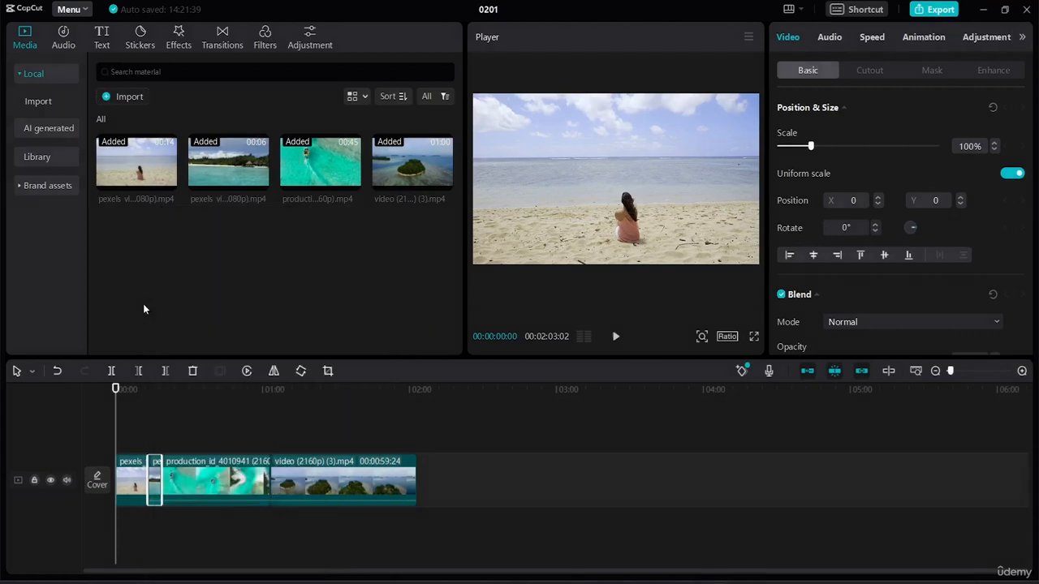
# Roughly trim the ends of the first, third and fourth clips to about 4, 7 and 6 seconds.
pyautogui.click(135, 480)
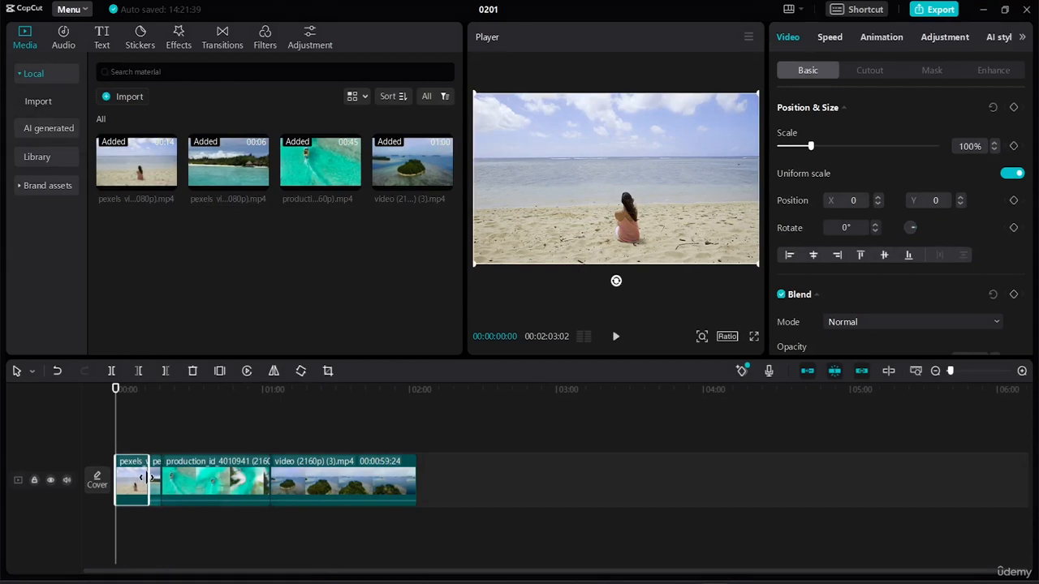
pyautogui.moveTo(149, 479); pyautogui.dragTo(123, 469)
pyautogui.click(218, 479)
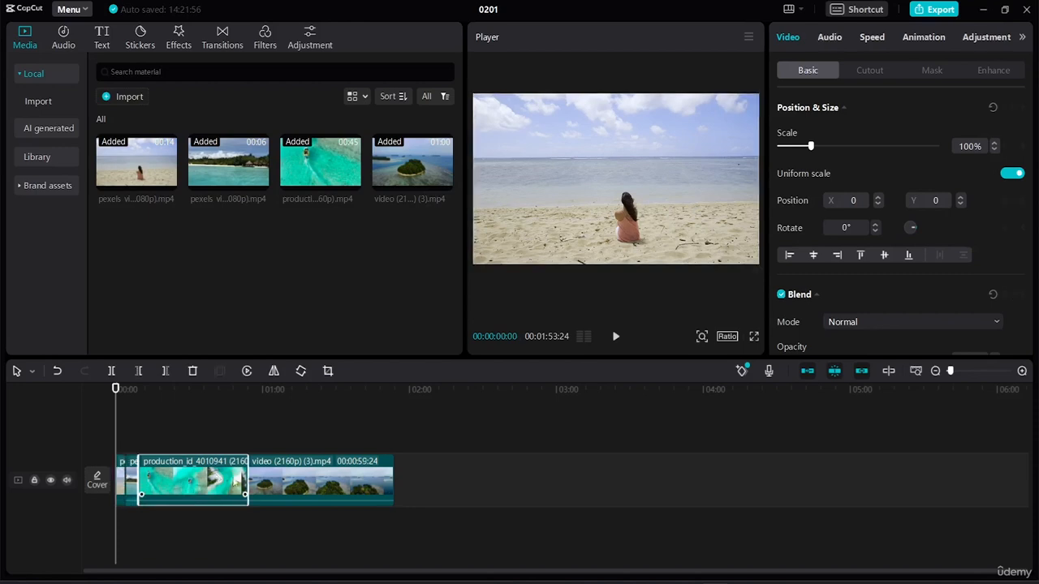
pyautogui.moveTo(243, 479); pyautogui.dragTo(155, 446)
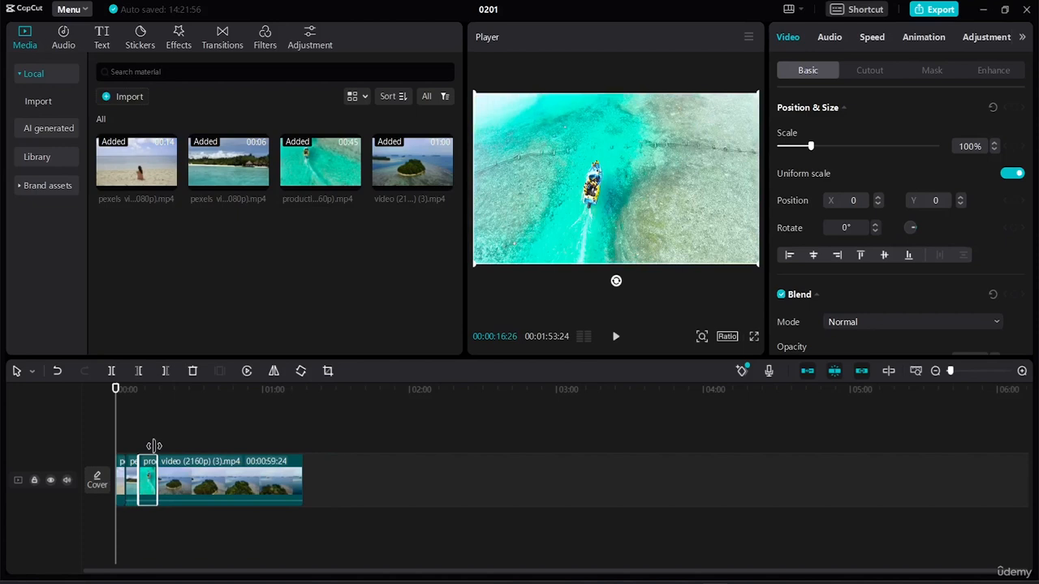
pyautogui.moveTo(302, 478); pyautogui.dragTo(169, 450)
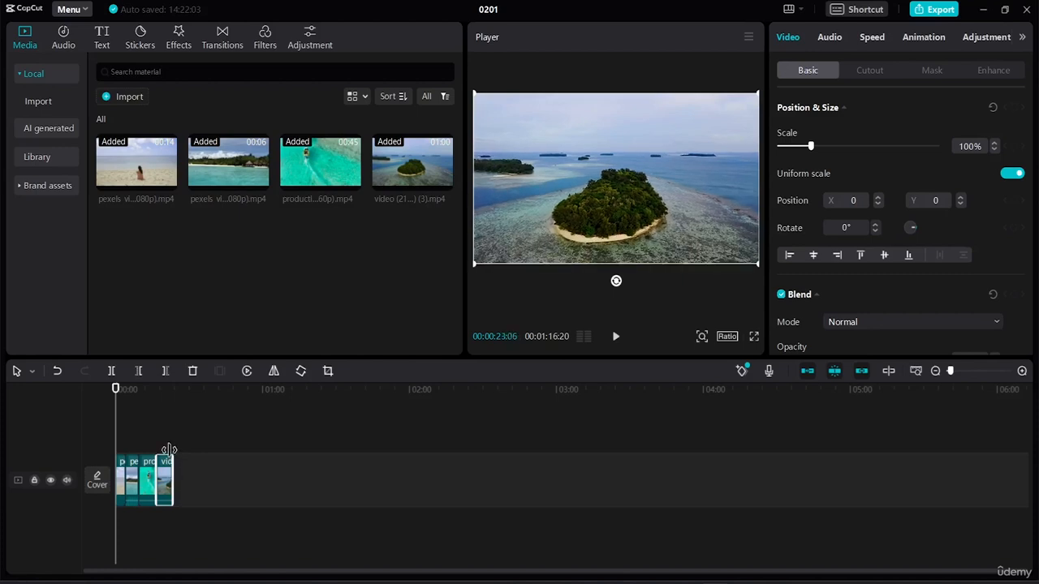
pyautogui.click(248, 479)
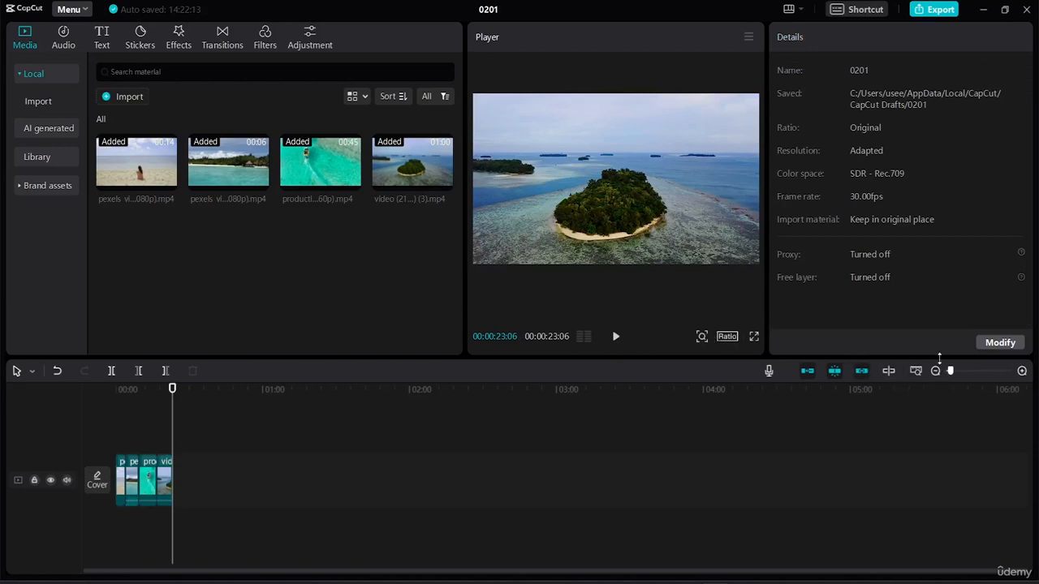
# Fine-trim the first two clips to 5 seconds each, extending the first and shortening the second so it ends at 00:00:10:00.
pyautogui.click(916, 371)
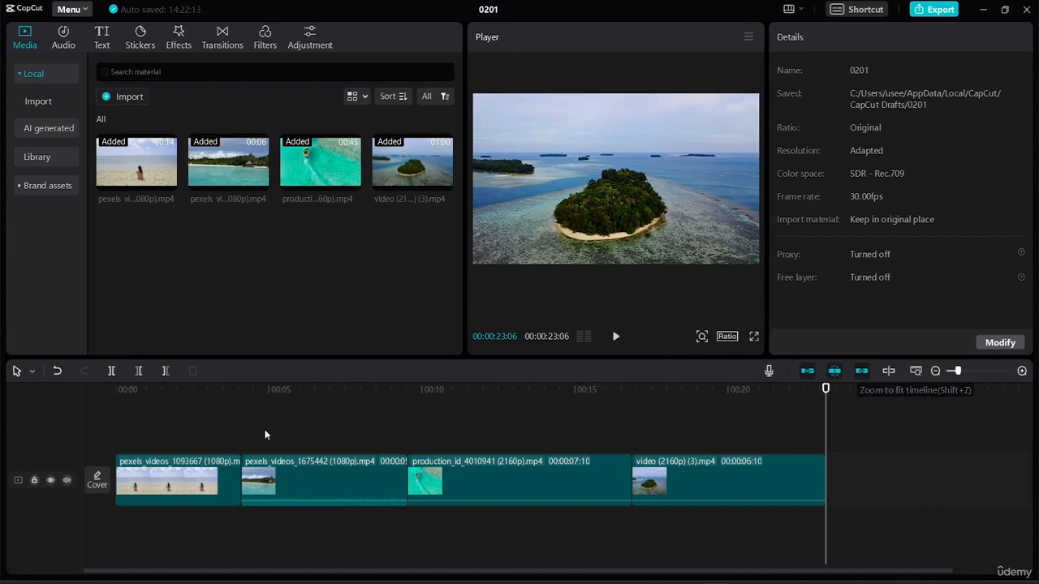
pyautogui.click(244, 477)
pyautogui.moveTo(249, 477); pyautogui.dragTo(269, 477)
pyautogui.click(194, 475)
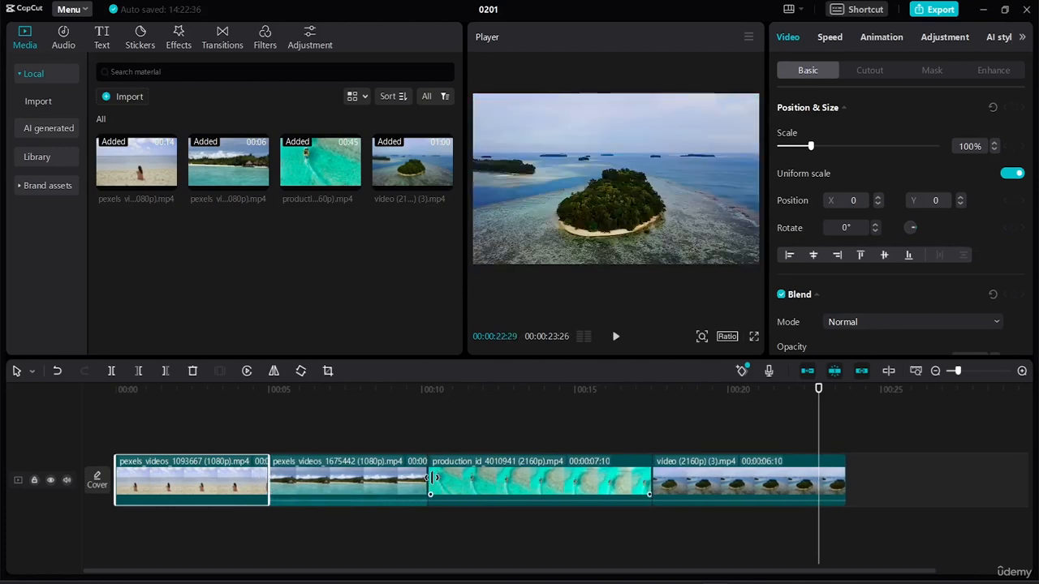
pyautogui.click(402, 484)
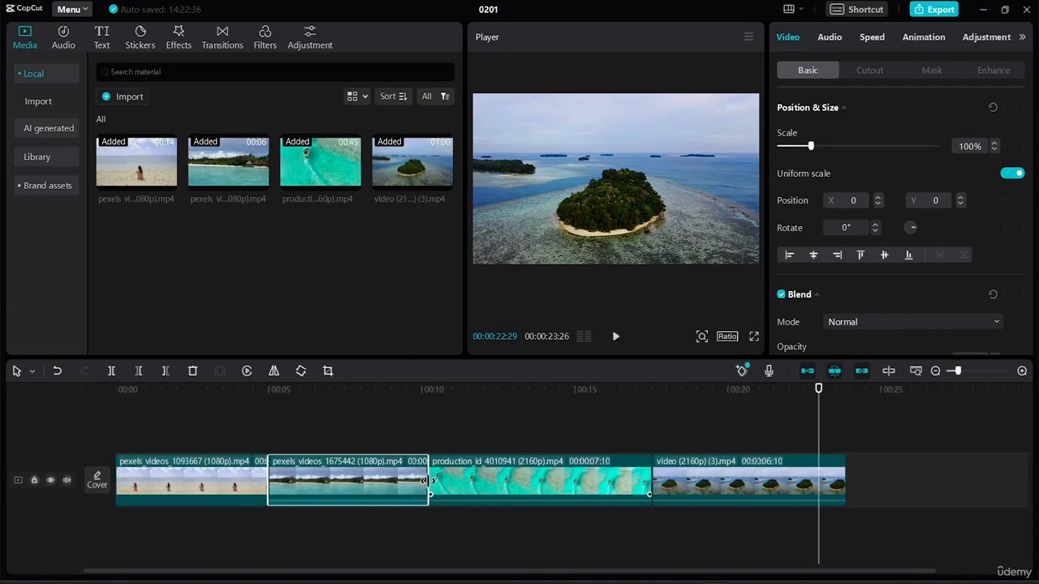
pyautogui.moveTo(423, 480); pyautogui.dragTo(415, 480)
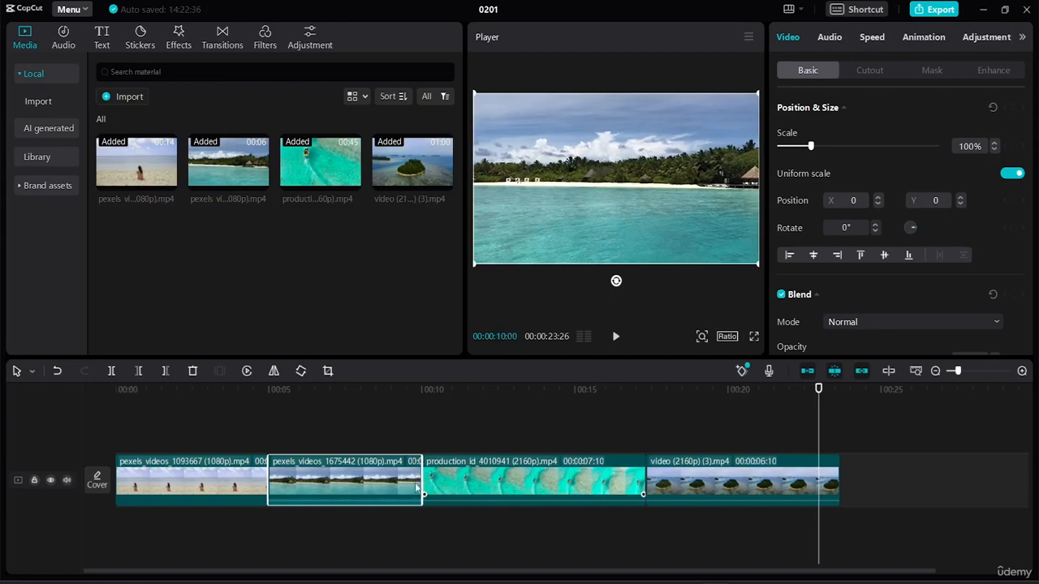
# Shorten the production_id_4010941 clip and the island clip to 5 seconds each, so the timeline ends at 00:00:20:00.
pyautogui.click(509, 480)
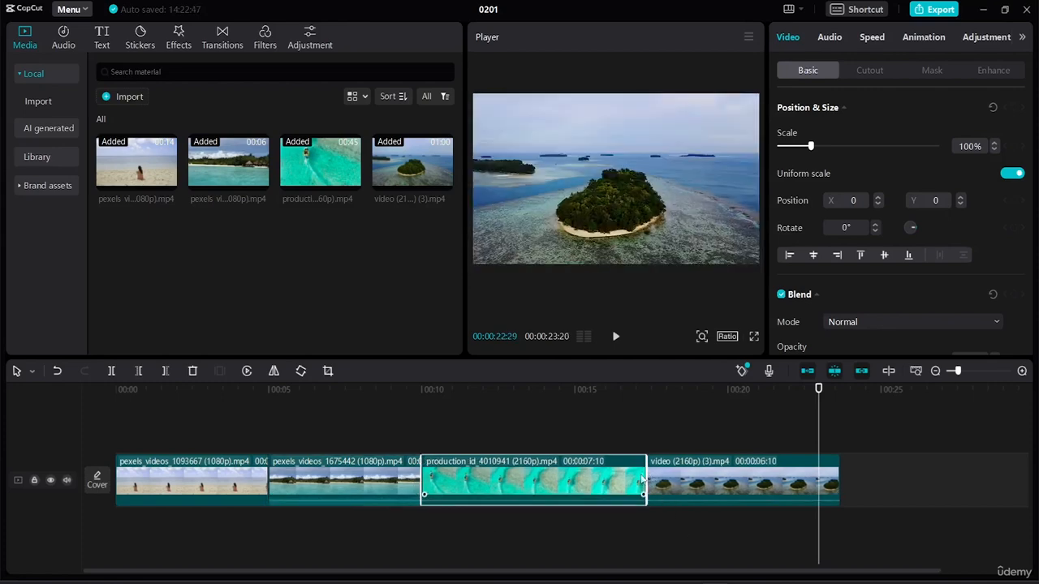
pyautogui.moveTo(649, 475); pyautogui.dragTo(574, 477)
pyautogui.click(741, 483)
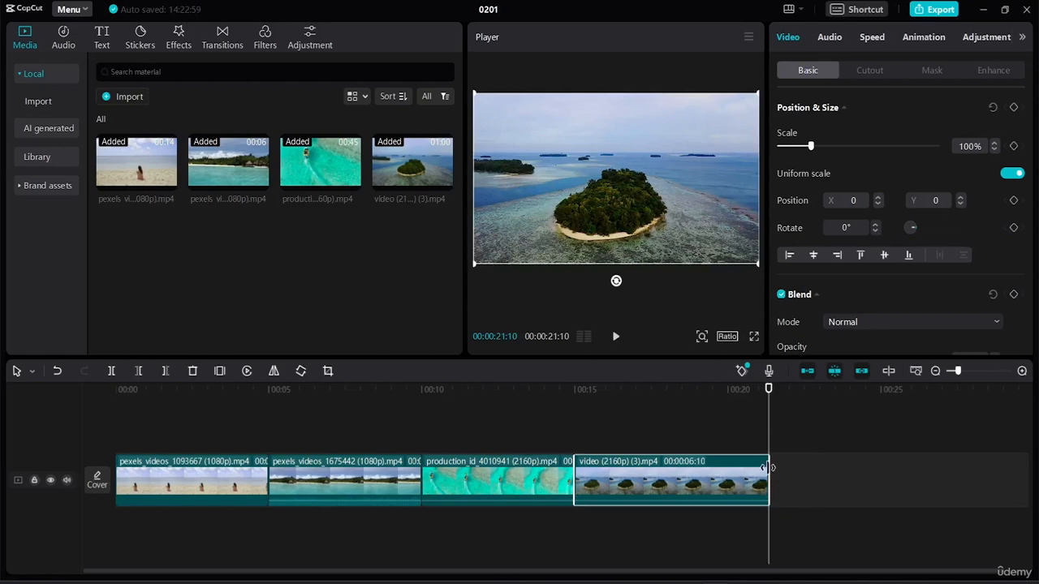
pyautogui.moveTo(768, 470); pyautogui.dragTo(727, 463)
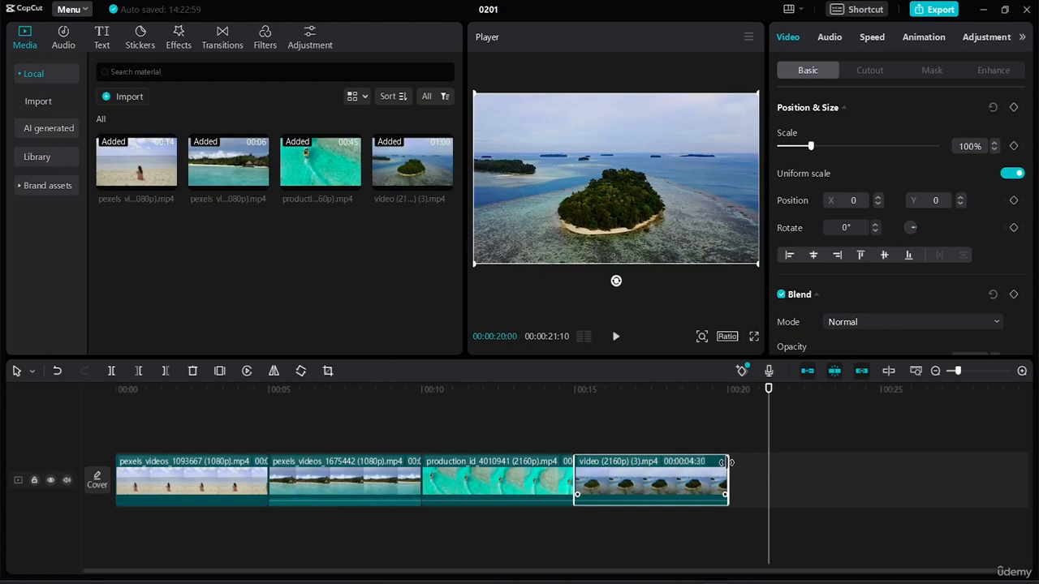
# Try the 4:3 aspect ratio on the project, and set it to 16:9 instead.
pyautogui.click(728, 338)
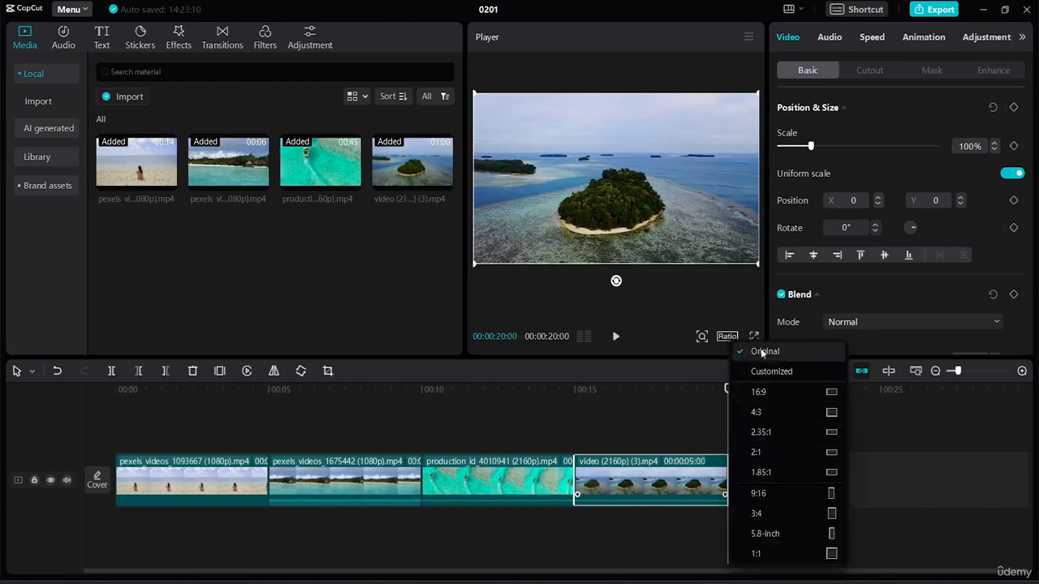
pyautogui.click(788, 412)
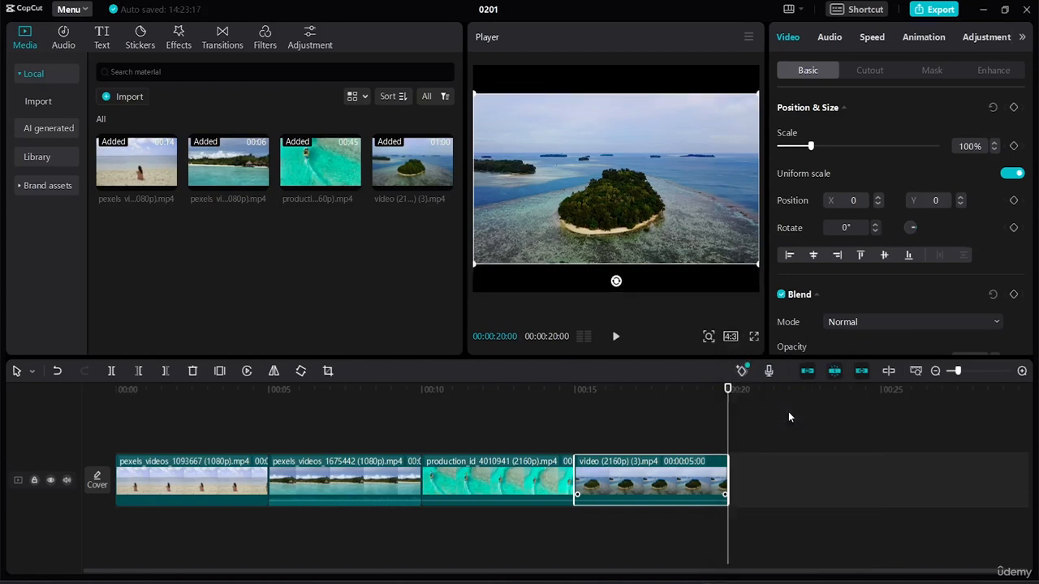
pyautogui.click(735, 336)
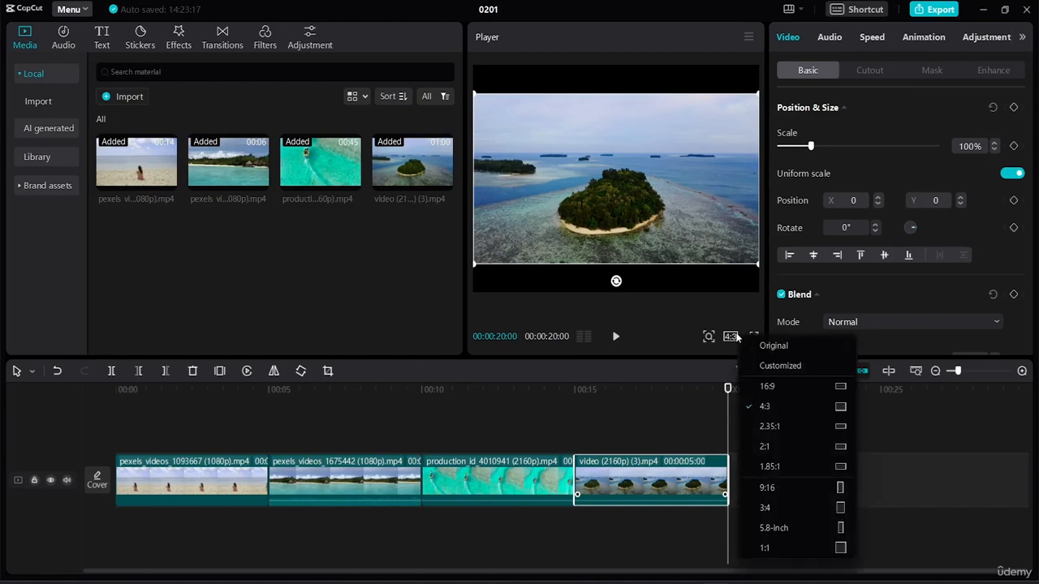
pyautogui.click(779, 383)
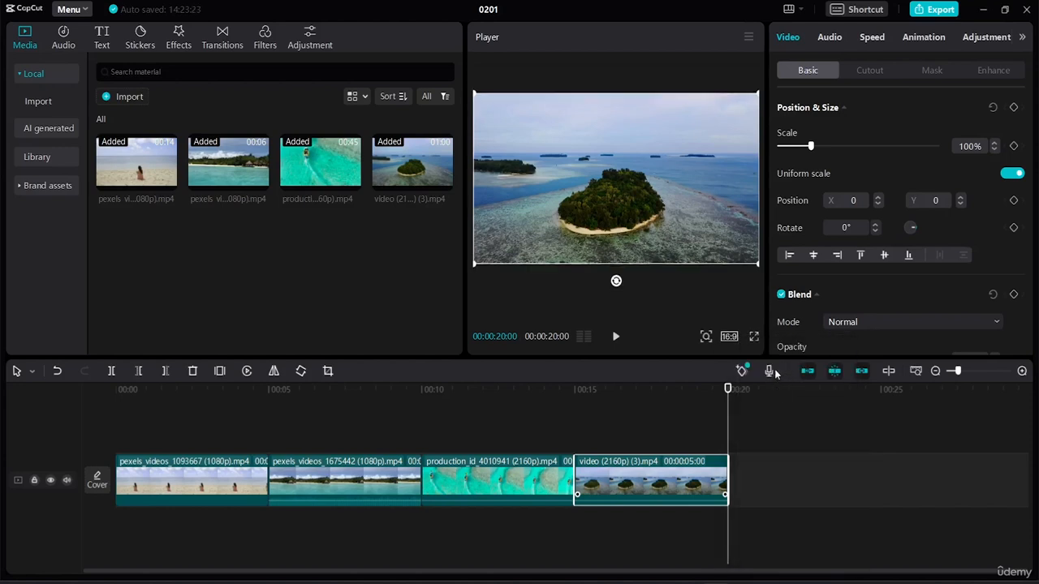
# Export the first clip's frame at 00:00:02:05 as a 1080P PNG still into the Desktop folder Capcut Semi-Advanced Tutorial Resource File - (4 Hrs).
pyautogui.click(510, 484)
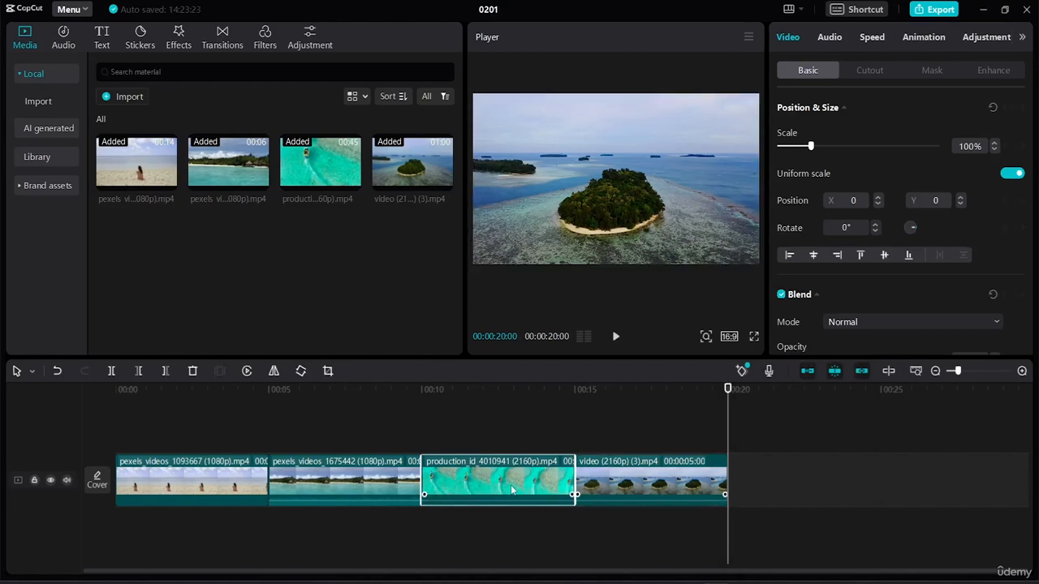
pyautogui.moveTo(726, 389); pyautogui.dragTo(199, 389)
pyautogui.moveTo(261, 404); pyautogui.dragTo(181, 390)
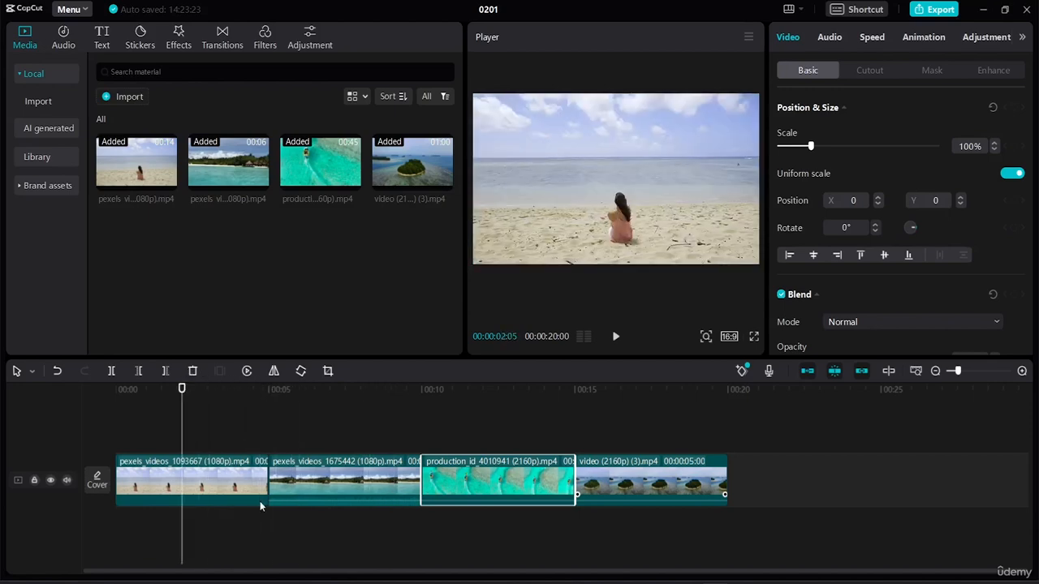
pyautogui.click(225, 504)
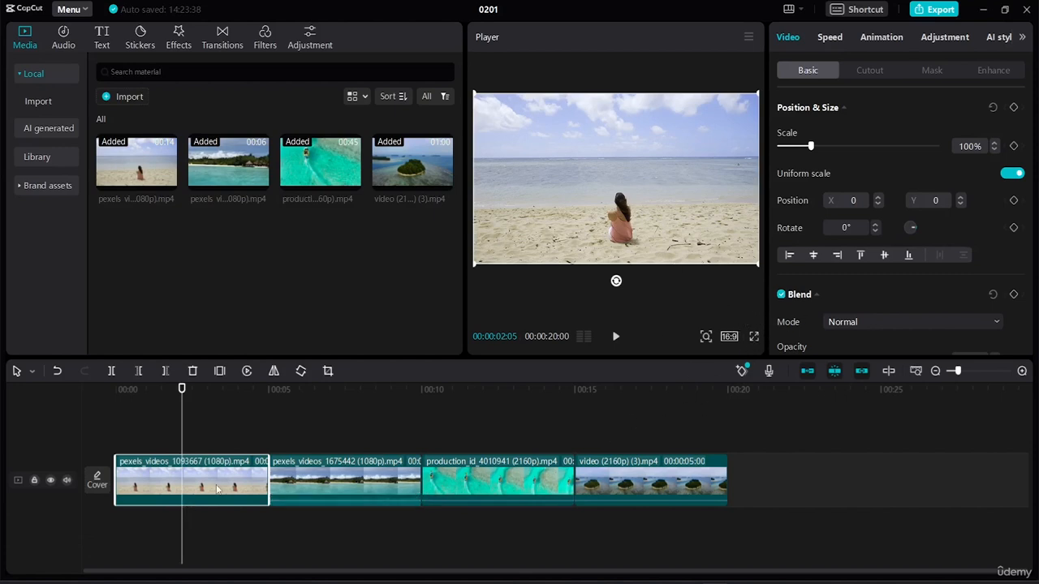
pyautogui.click(748, 38)
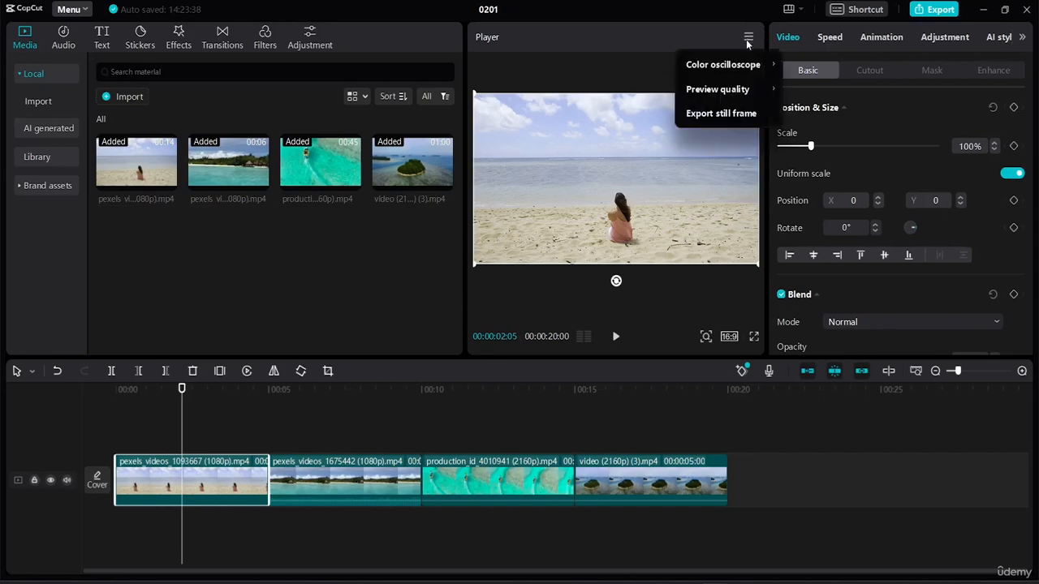
pyautogui.click(721, 115)
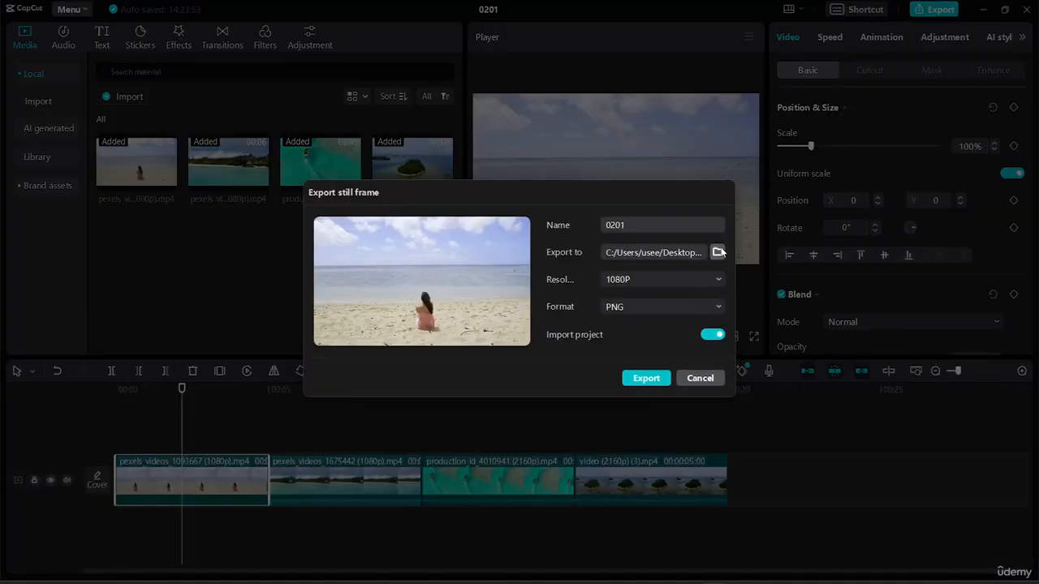
pyautogui.click(717, 253)
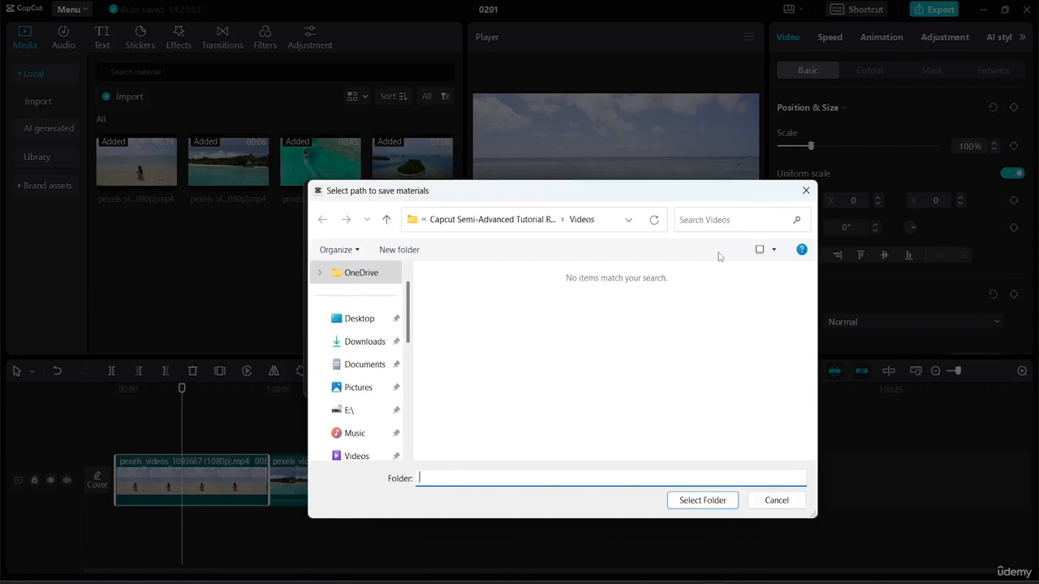
pyautogui.click(349, 322)
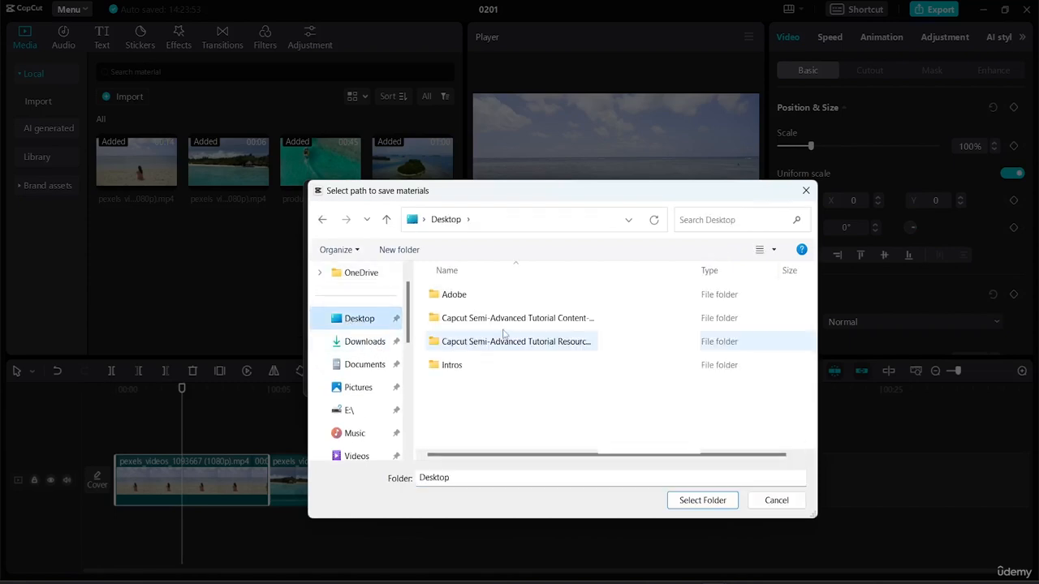
pyautogui.doubleClick(528, 341)
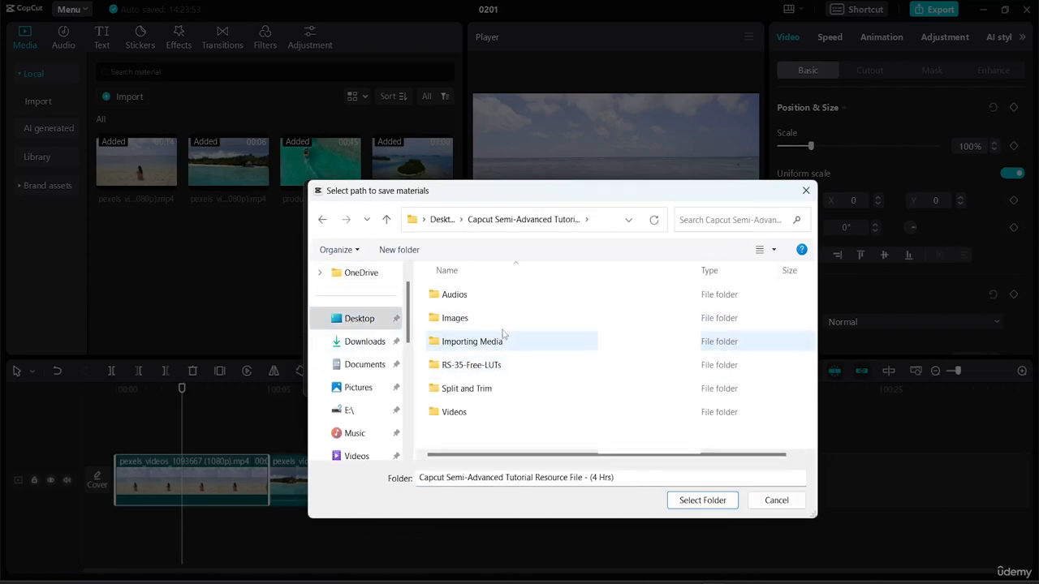
pyautogui.click(696, 502)
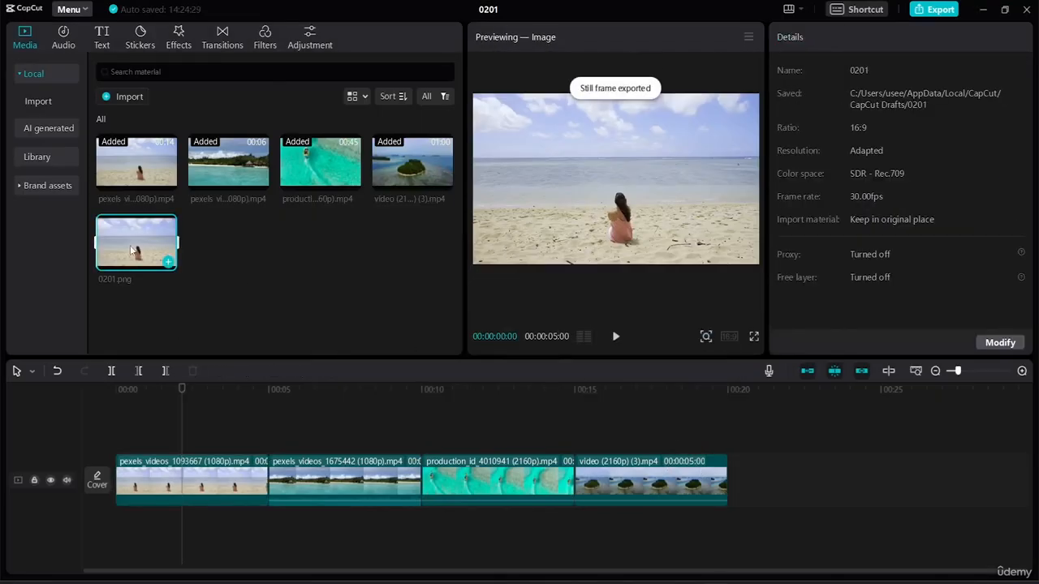
# Export the second clip's frame at 00:00:06:29 as a 1080P PNG still into the Capcut Semi-Advanced Tutorial Resource File - (4 Hrs) folder.
pyautogui.click(341, 478)
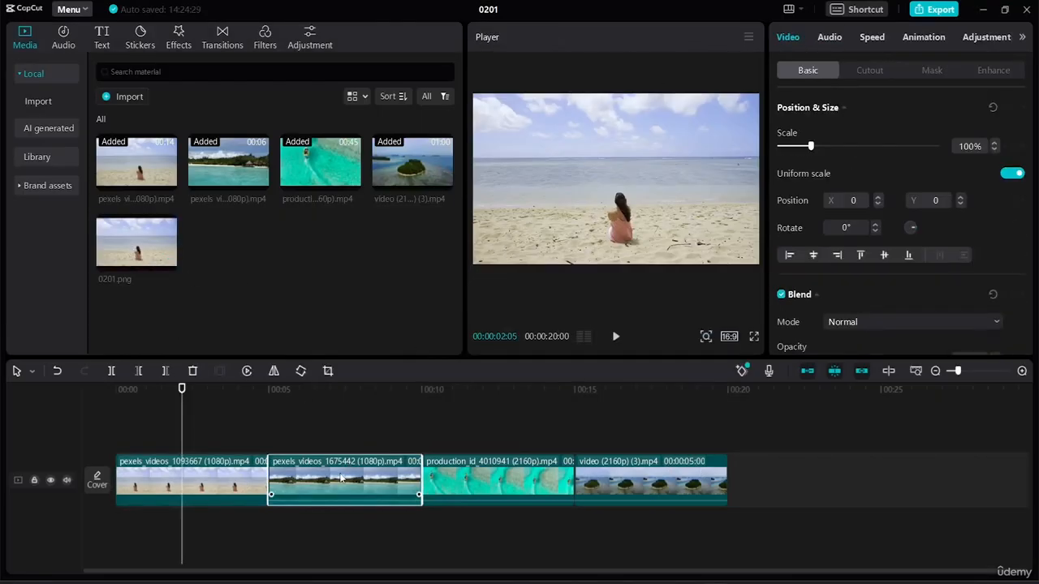
pyautogui.moveTo(182, 390); pyautogui.dragTo(329, 407)
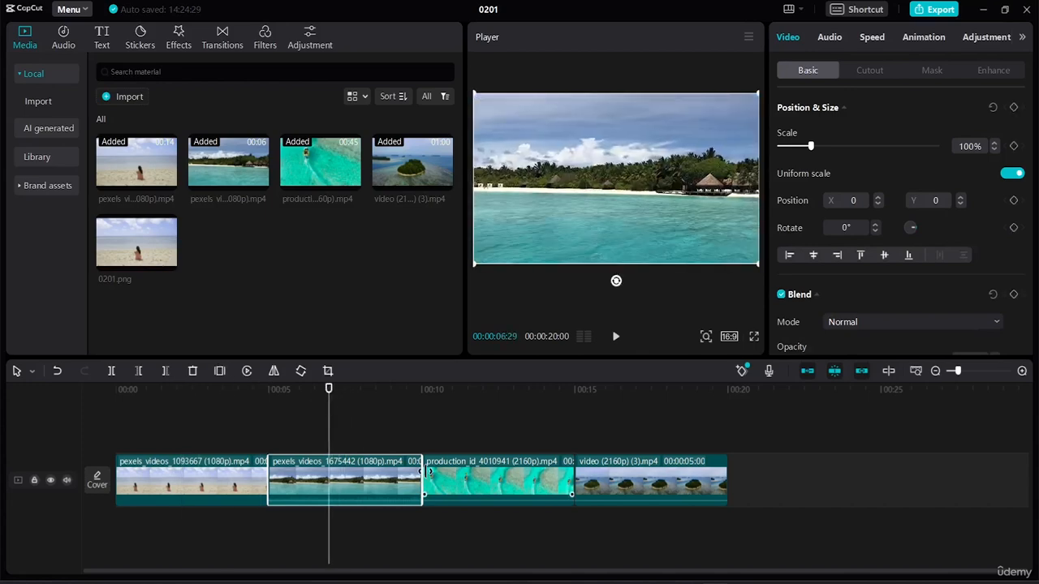
pyautogui.click(747, 36)
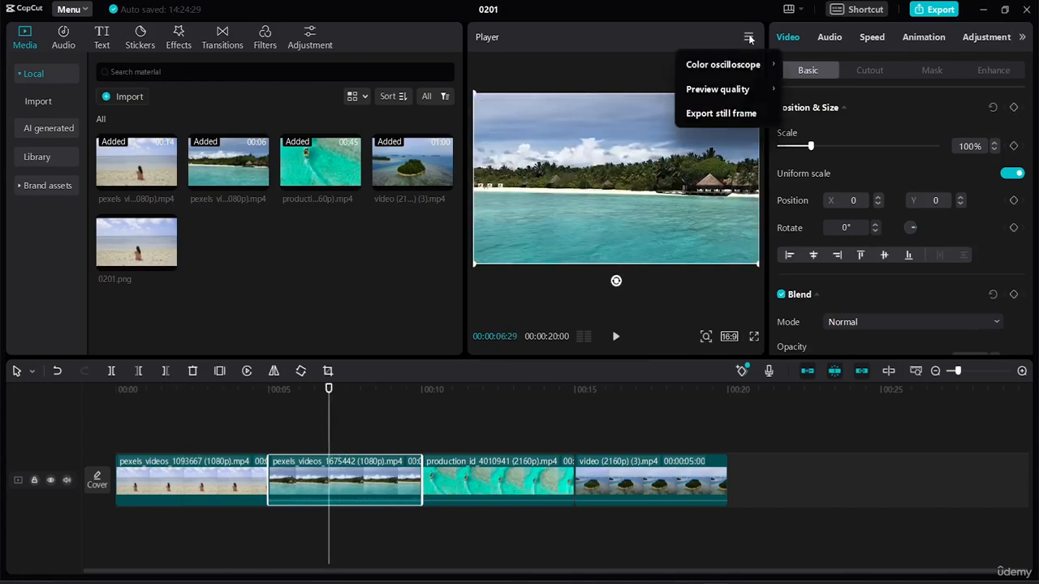
pyautogui.click(732, 119)
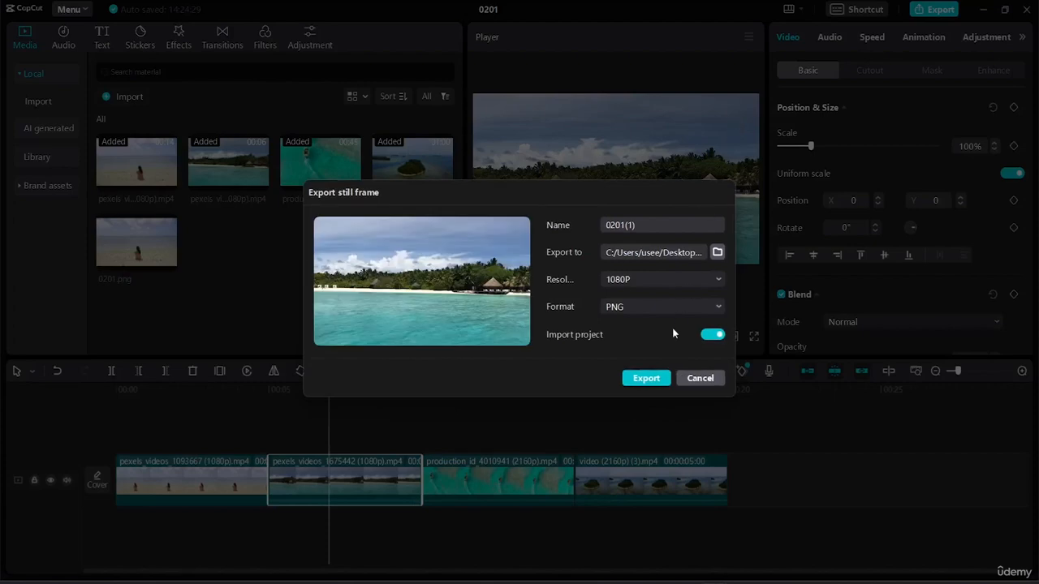
pyautogui.click(718, 253)
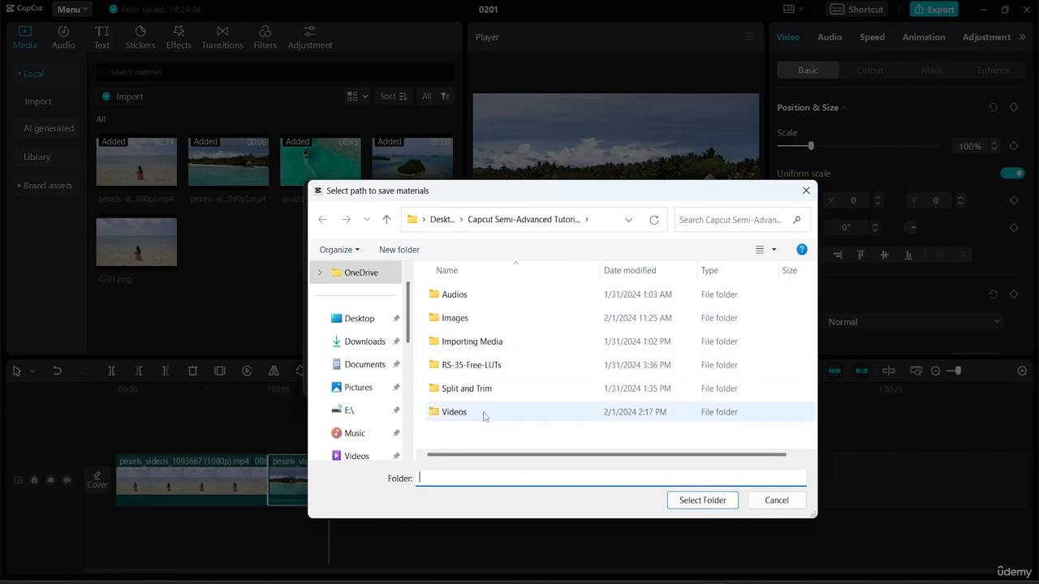
pyautogui.click(347, 319)
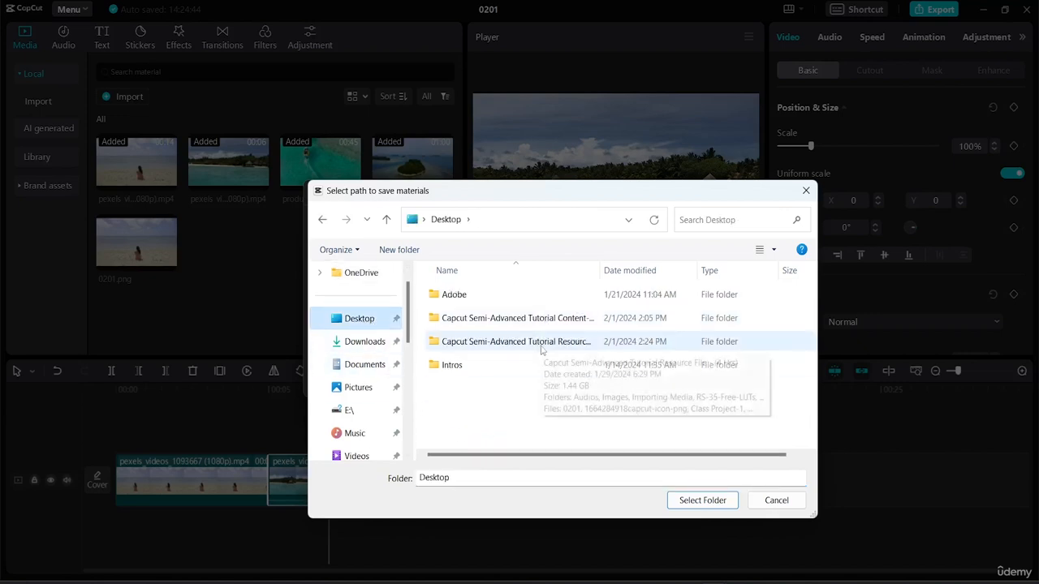
pyautogui.click(540, 345)
pyautogui.click(703, 501)
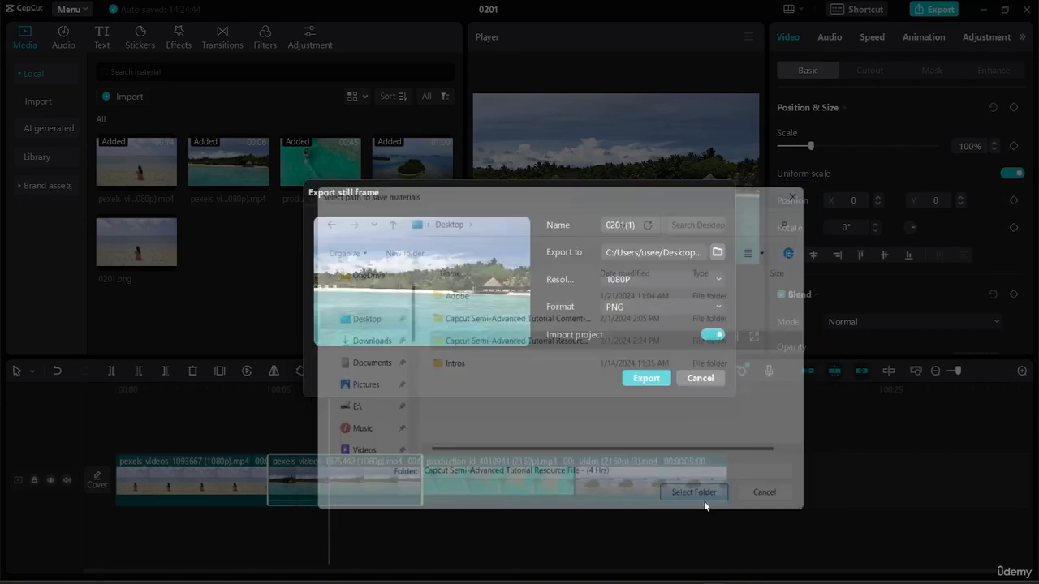
pyautogui.click(660, 380)
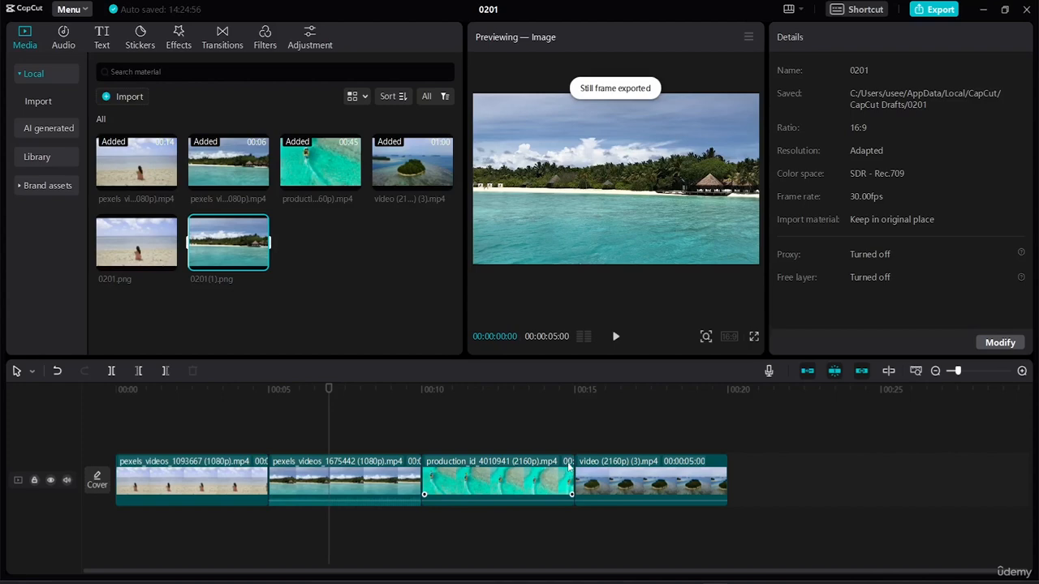
# Export the boat frame at 00:00:12:02 in the third clip as a 1080P PNG still into the same tutorial resource folder.
pyautogui.click(490, 483)
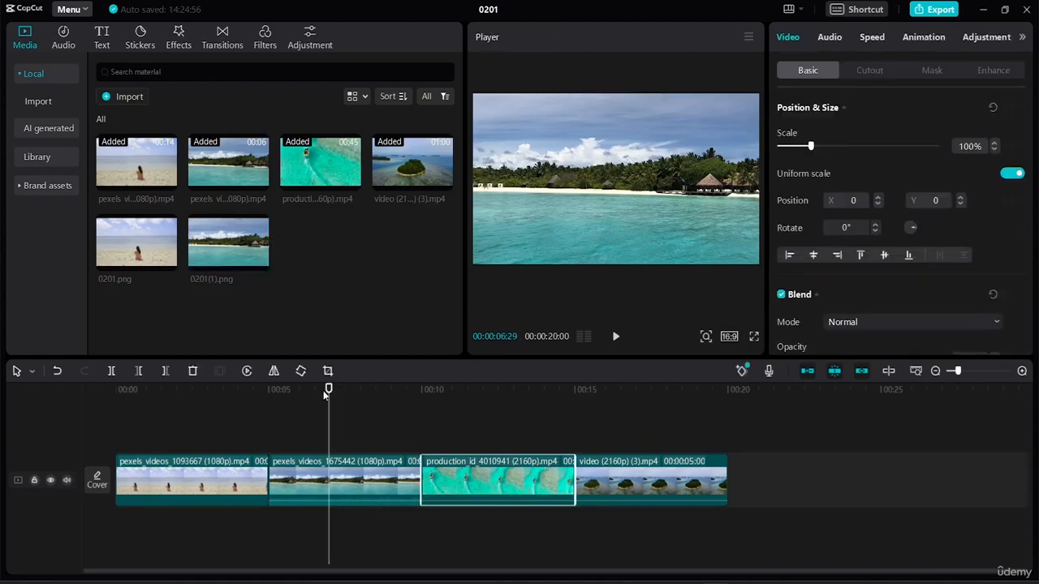
pyautogui.moveTo(328, 391); pyautogui.dragTo(485, 389)
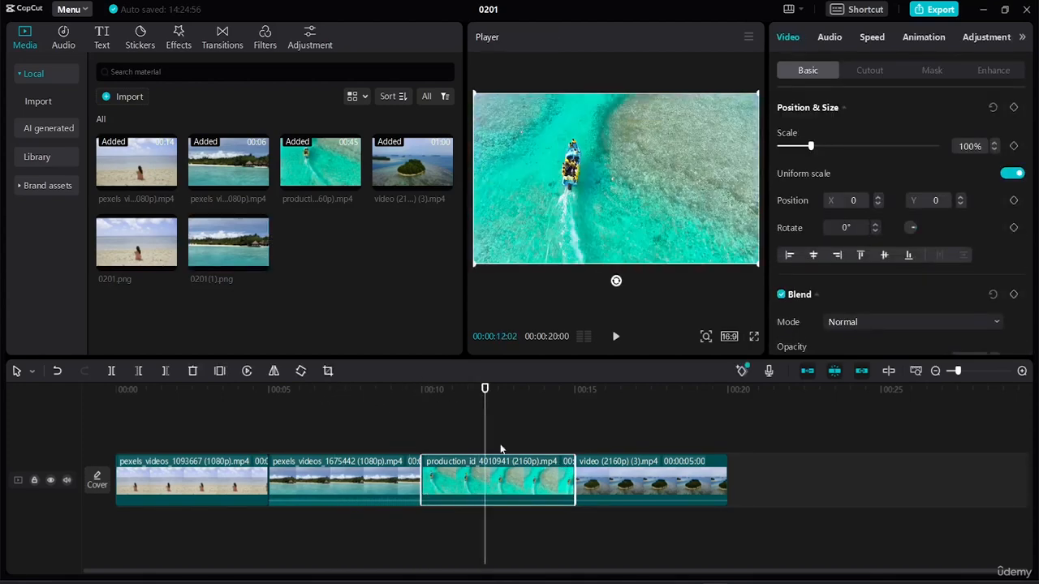
pyautogui.click(748, 37)
pyautogui.click(720, 114)
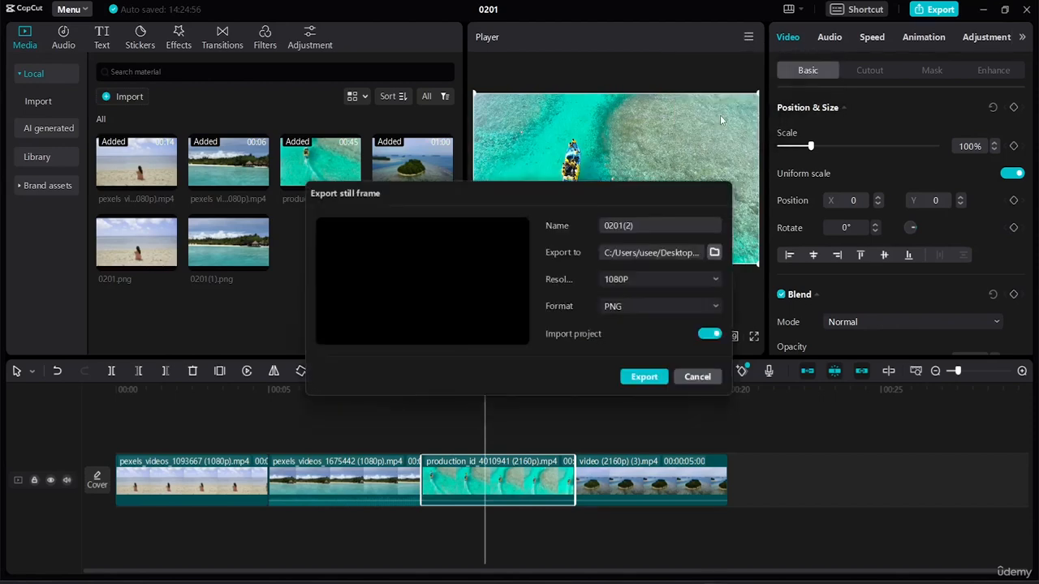
pyautogui.click(717, 252)
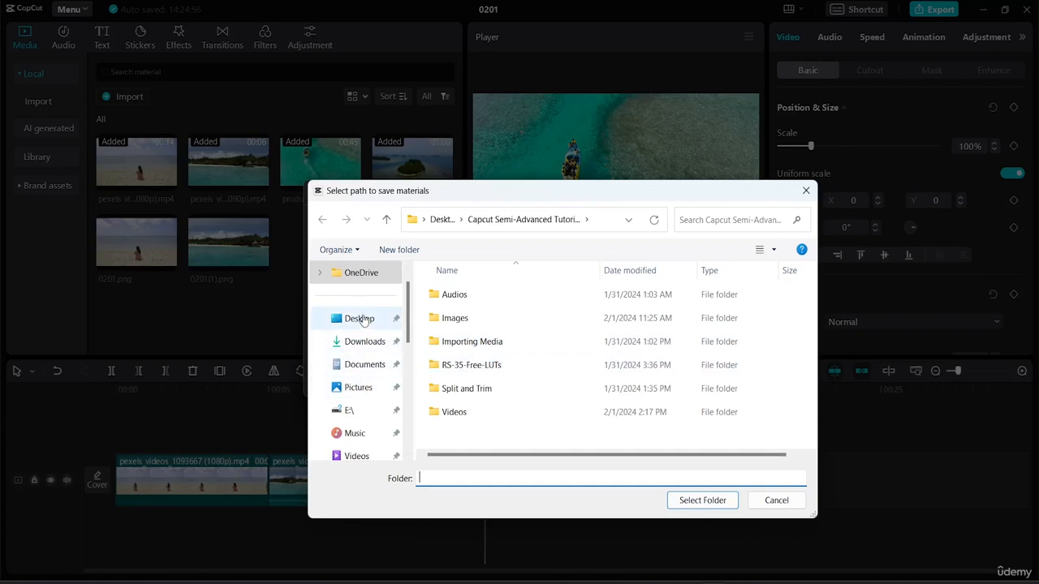
pyautogui.click(361, 318)
pyautogui.click(531, 342)
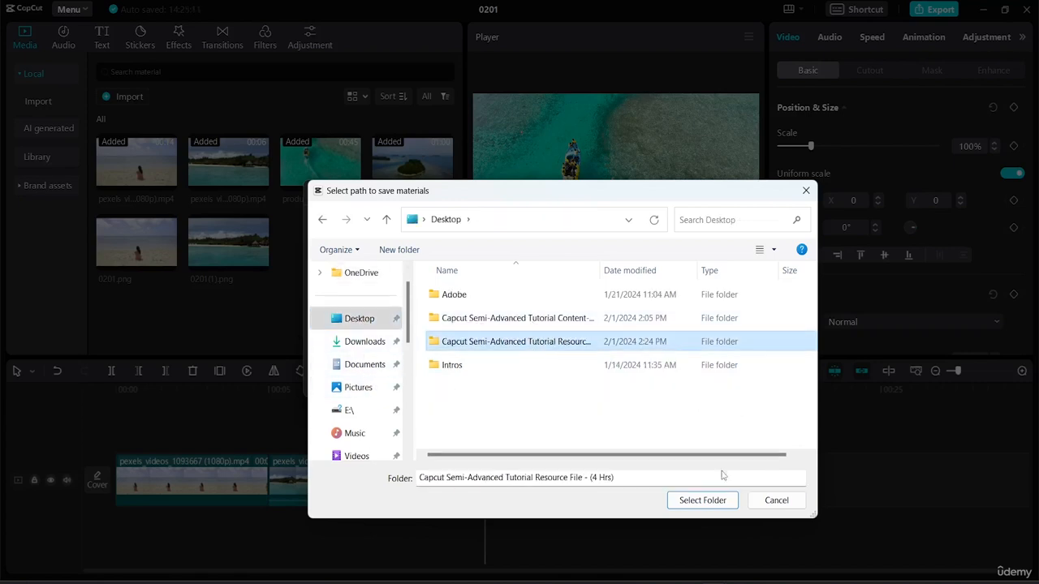
pyautogui.click(702, 501)
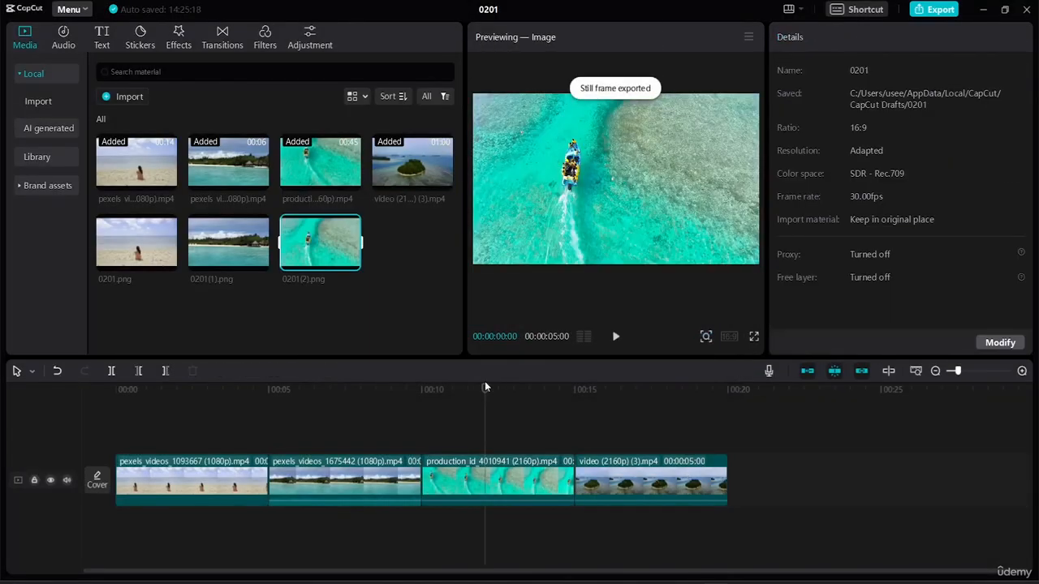
# Export the island frame at 00:00:17:02 in the fourth clip as a 1080P PNG still into the same tutorial resource folder.
pyautogui.moveTo(485, 391); pyautogui.dragTo(638, 408)
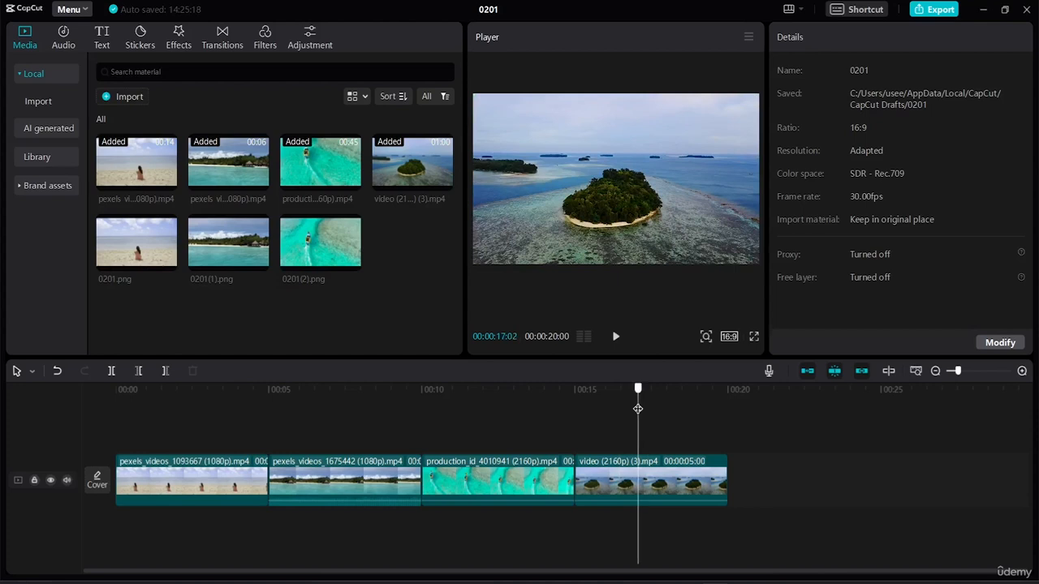
pyautogui.click(748, 38)
pyautogui.click(721, 113)
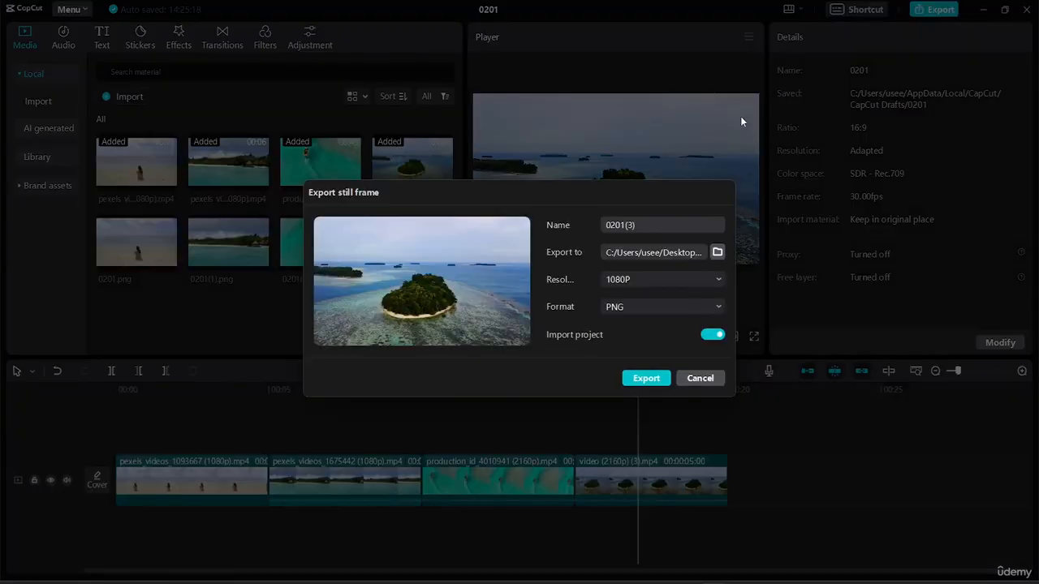
pyautogui.click(719, 253)
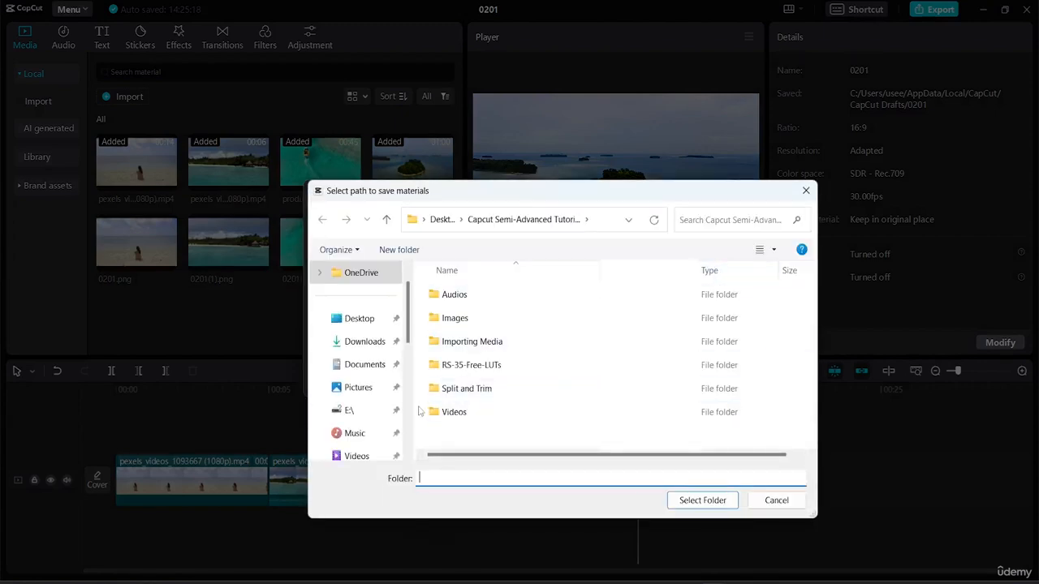
pyautogui.click(377, 322)
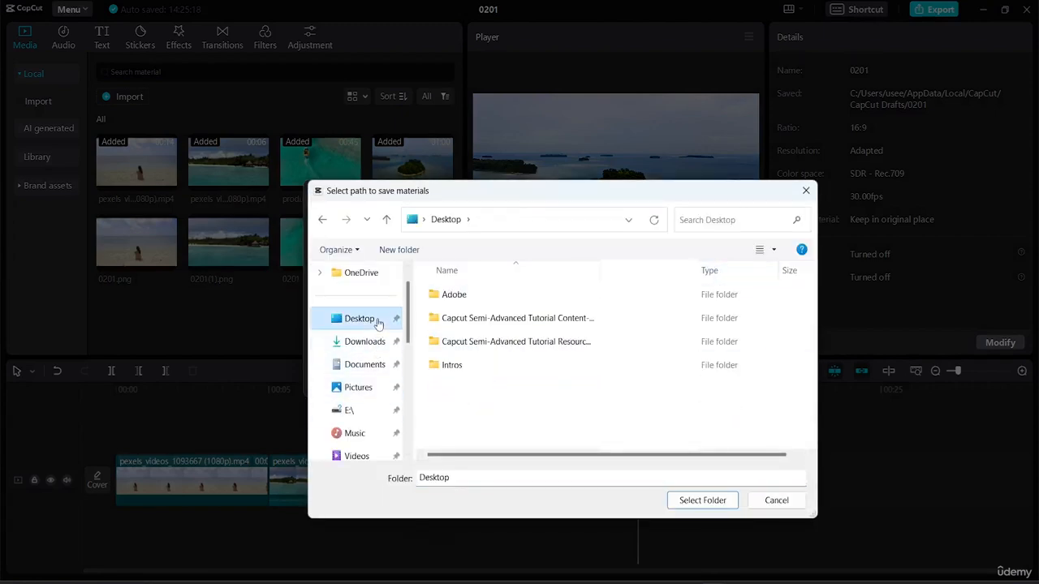
pyautogui.click(560, 342)
pyautogui.click(718, 501)
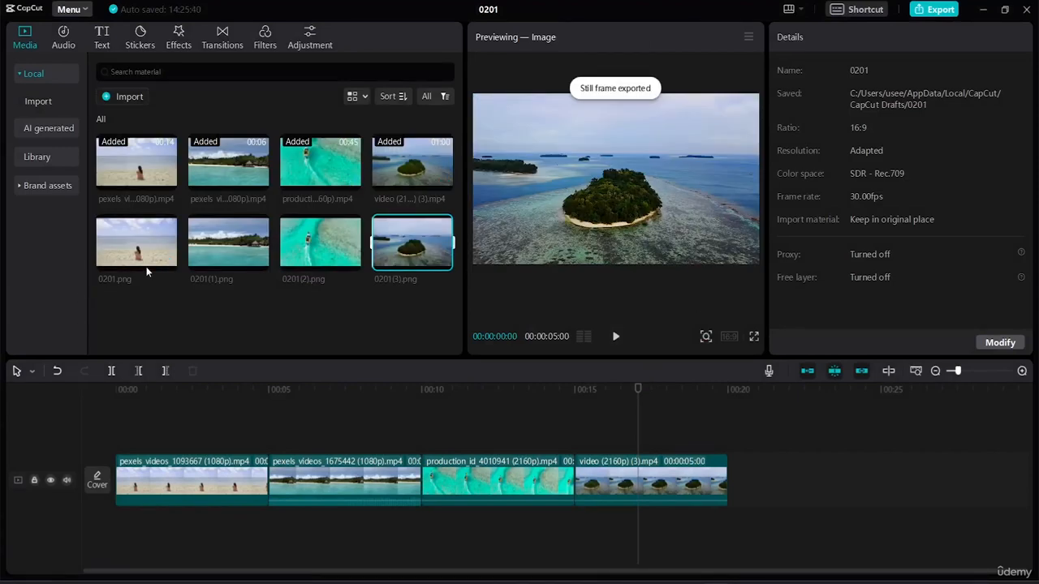
pyautogui.click(367, 310)
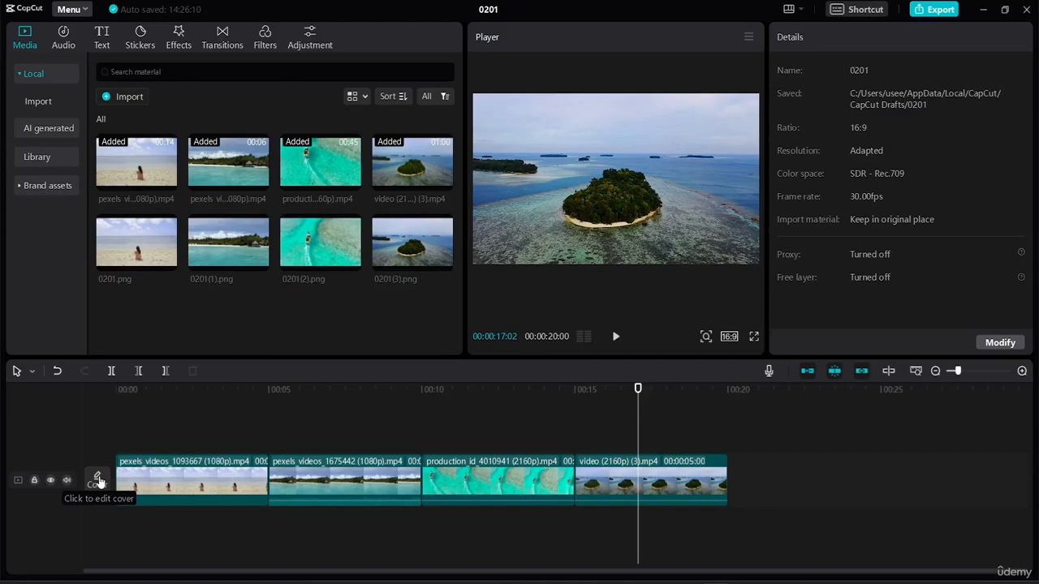
# Choose the boat frame from the third clip in the cover selection, and check the option for using a local image.
pyautogui.click(98, 482)
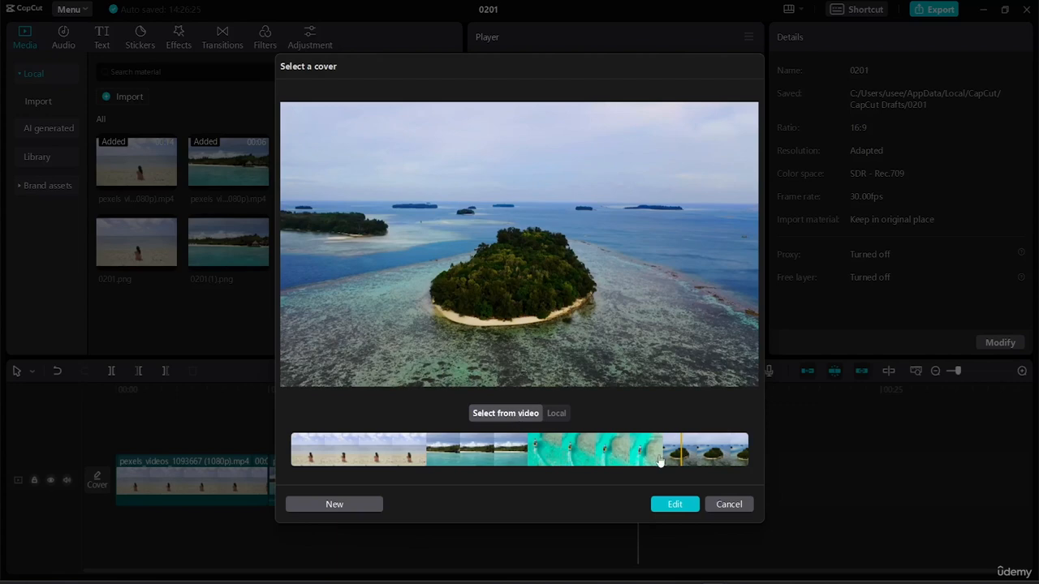
pyautogui.moveTo(680, 452); pyautogui.dragTo(579, 444)
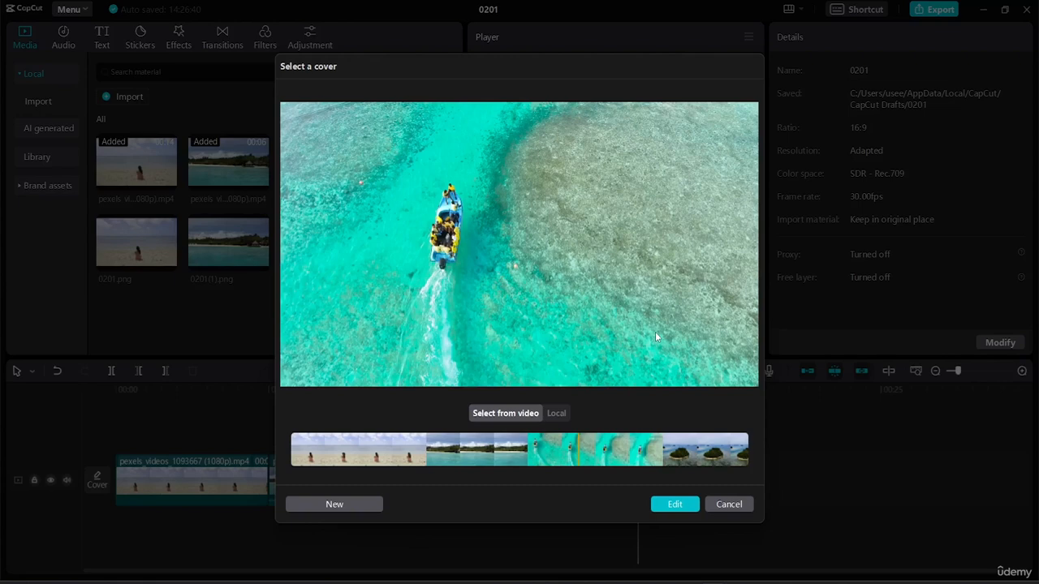
pyautogui.click(557, 414)
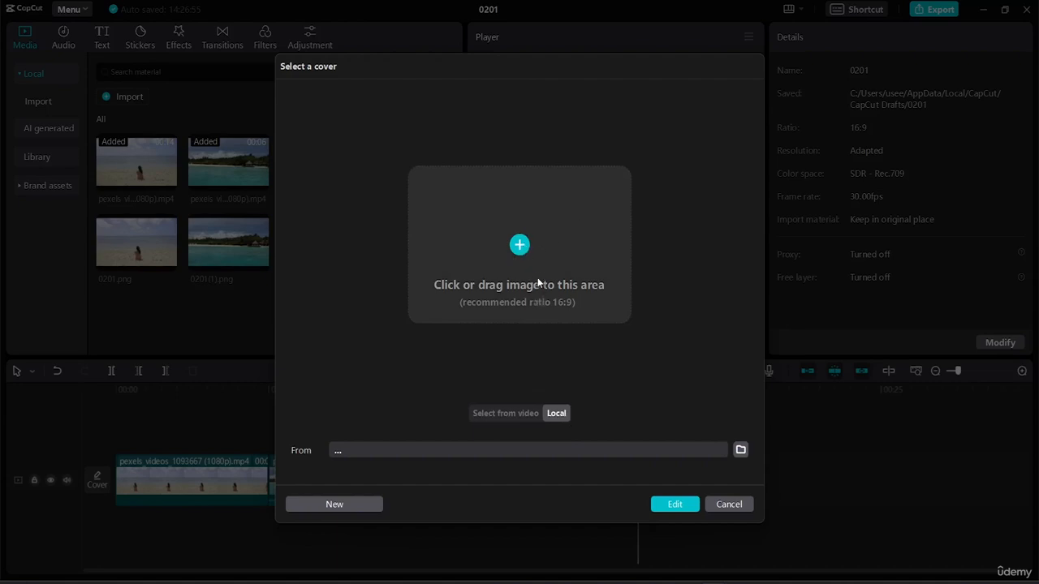
pyautogui.click(522, 413)
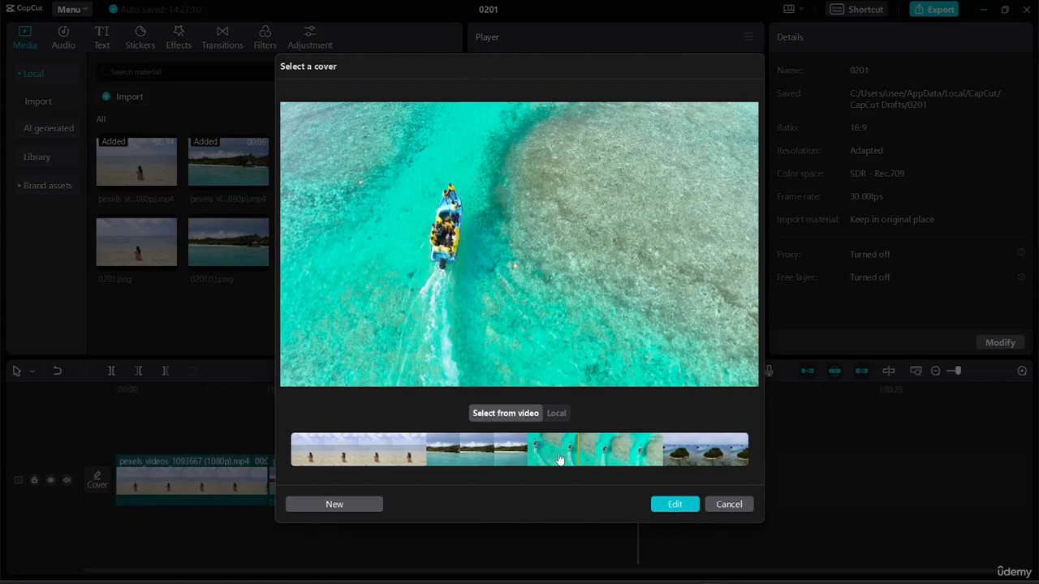
# Start a new blank video cover and browse its template categories and design themes.
pyautogui.click(367, 505)
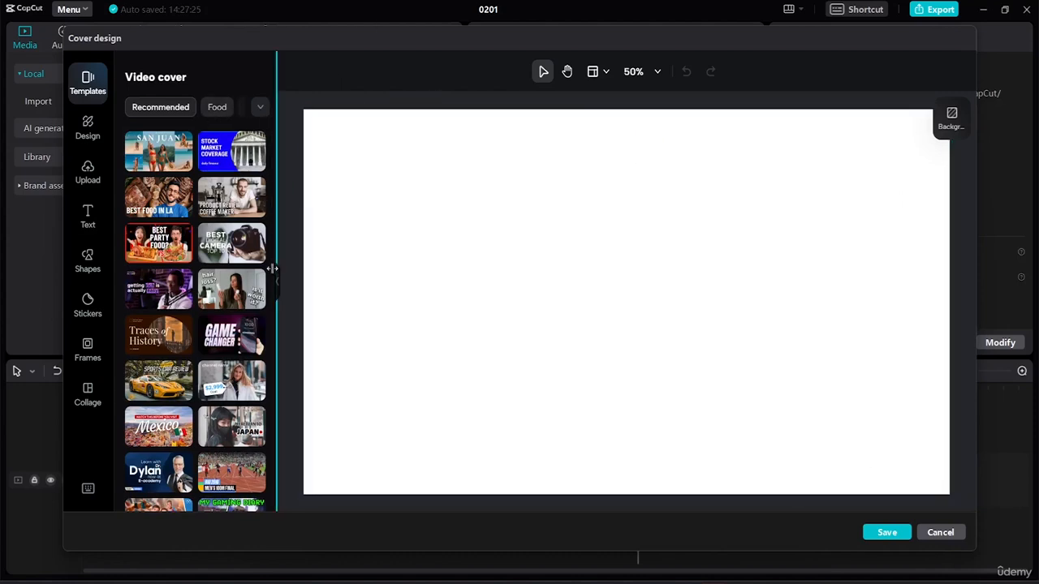
pyautogui.scroll(-2, 274, 250)
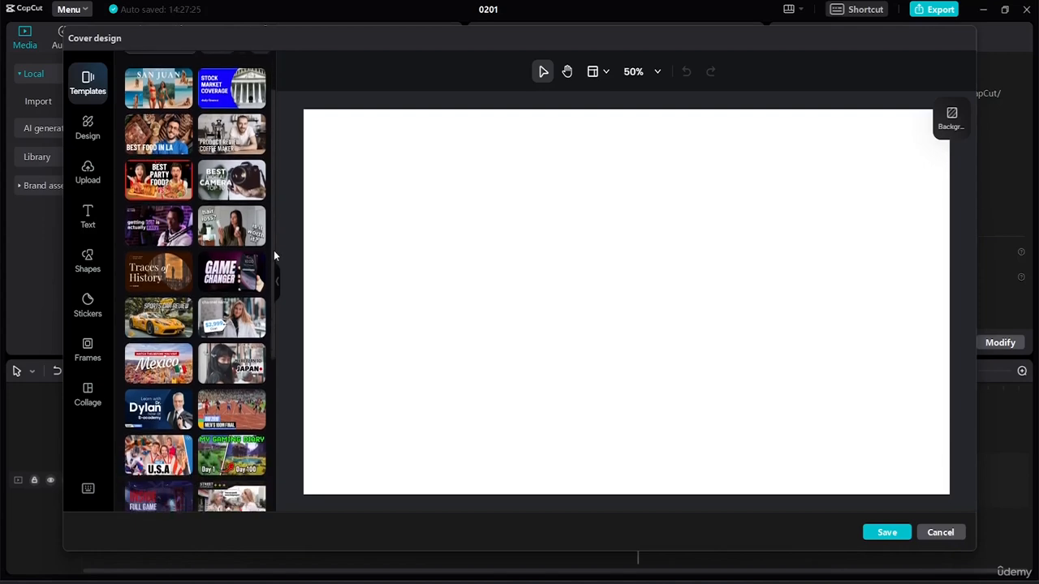
pyautogui.moveTo(273, 250); pyautogui.dragTo(313, 88)
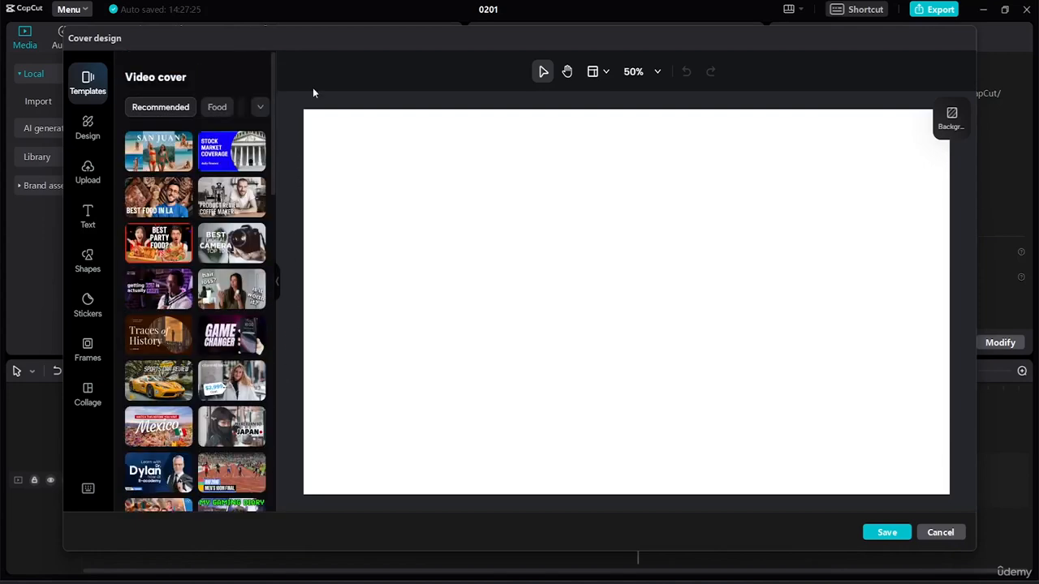
pyautogui.click(260, 111)
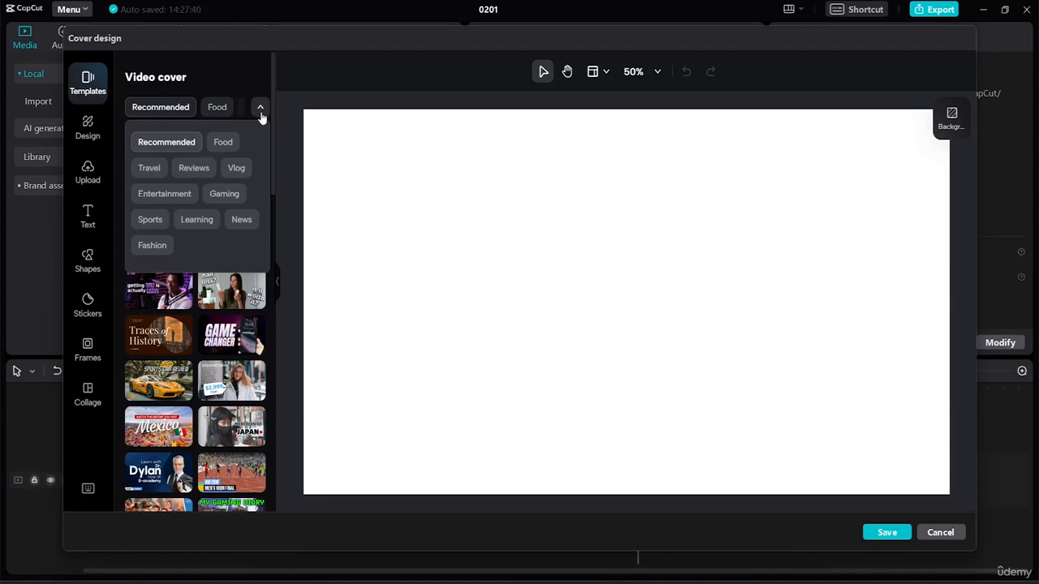
pyautogui.click(256, 83)
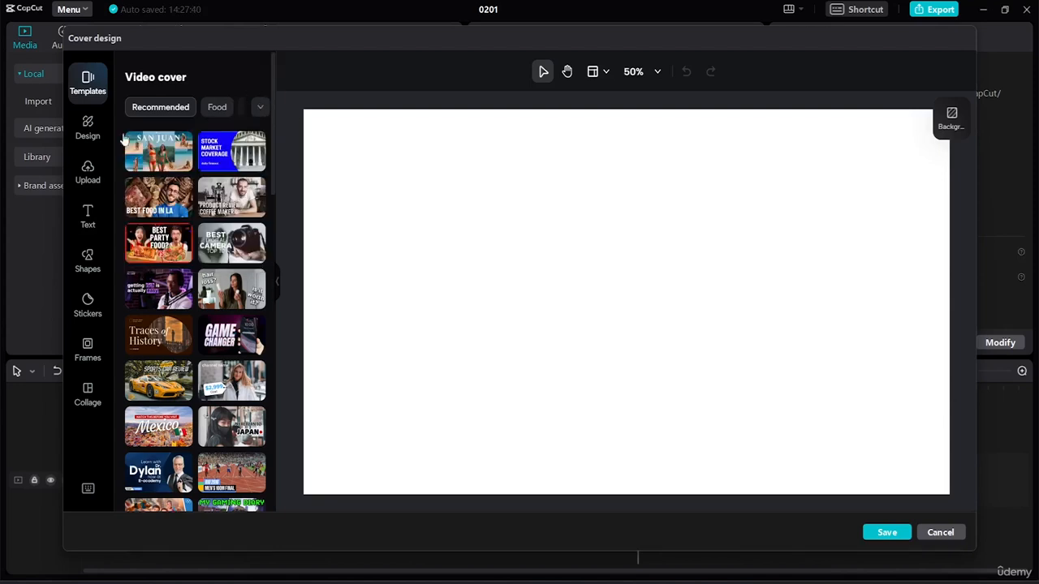
pyautogui.click(96, 131)
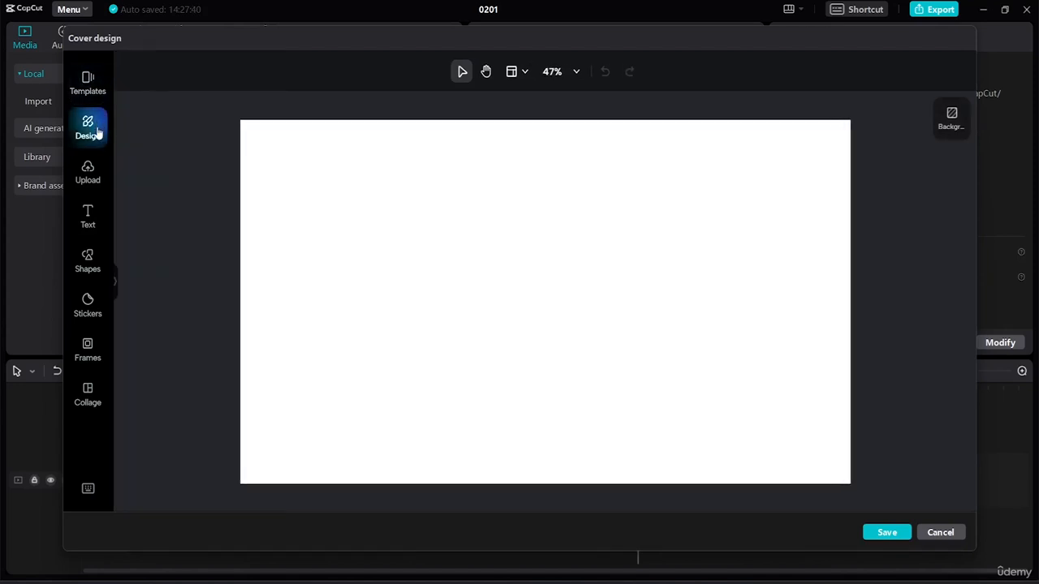
pyautogui.click(116, 286)
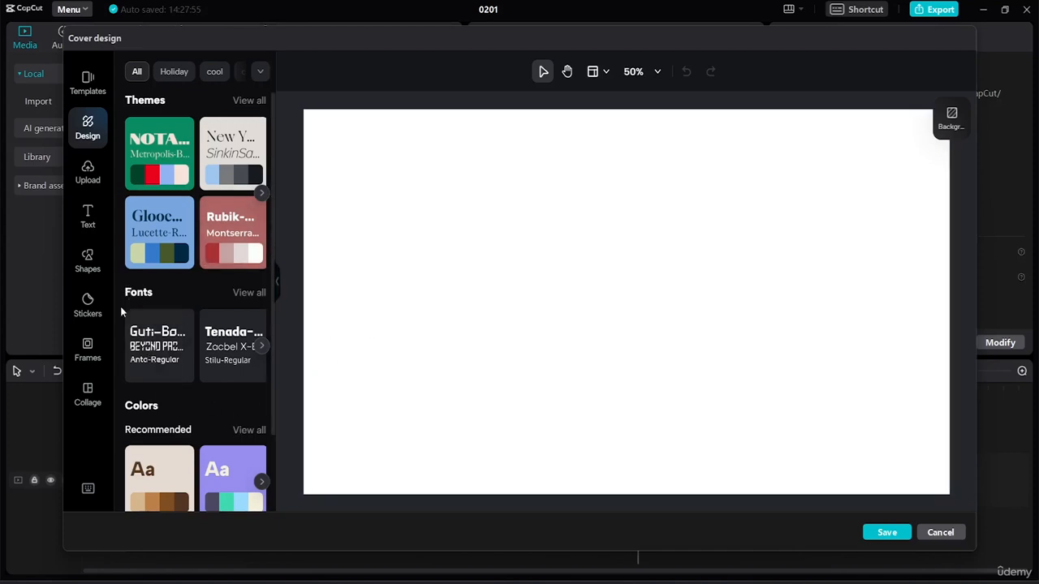
# Add a single square frame to the blank cover and enlarge it to nearly the full canvas height.
pyautogui.click(83, 370)
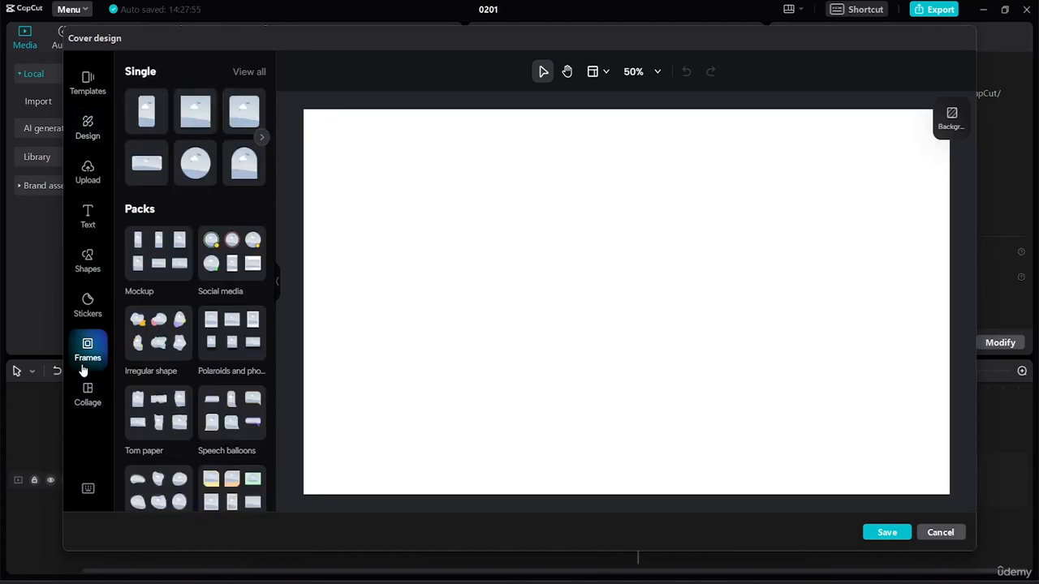
pyautogui.click(202, 126)
pyautogui.moveTo(616, 273); pyautogui.dragTo(385, 172)
pyautogui.moveTo(449, 263); pyautogui.dragTo(634, 501)
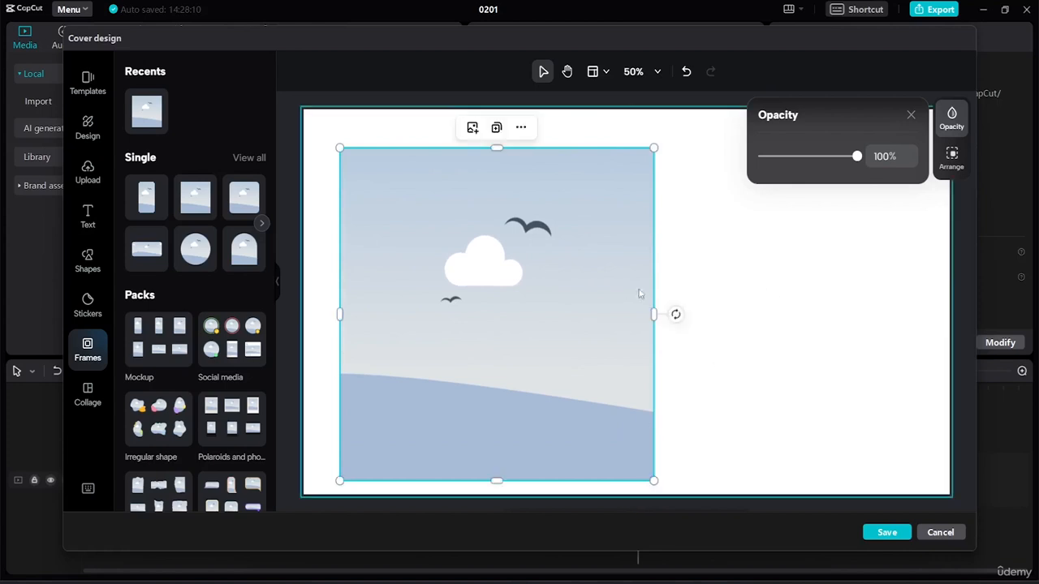
# Narrow the frame to about a quarter of the canvas width and duplicate it into a row of four adjoining frames.
pyautogui.moveTo(654, 313); pyautogui.dragTo(901, 268)
pyautogui.click(552, 283)
pyautogui.click(450, 273)
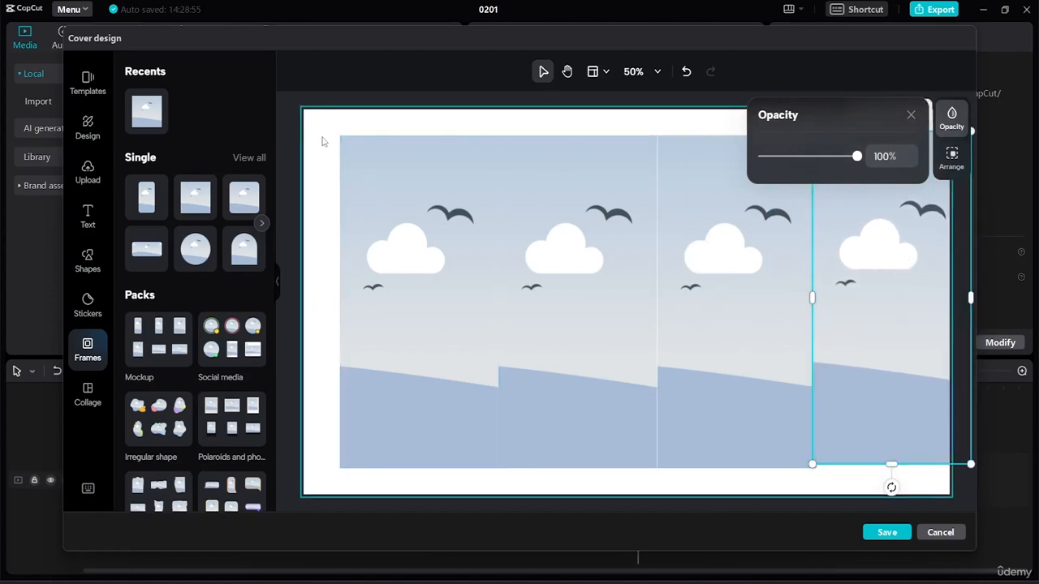
# Shift the row of four frames back onto the canvas and align the fourth frame flush with the third.
pyautogui.moveTo(346, 172); pyautogui.dragTo(925, 415)
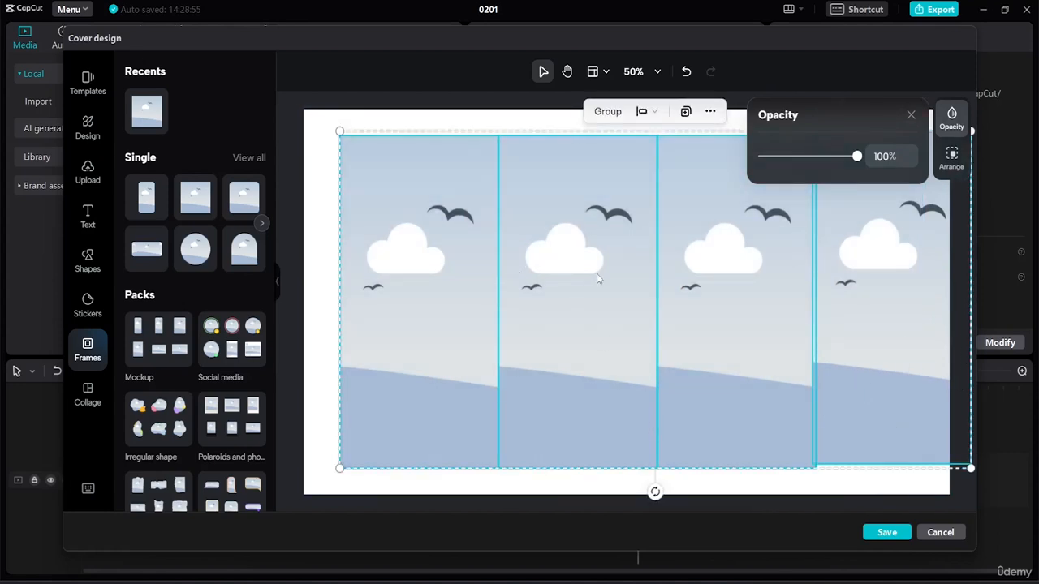
pyautogui.moveTo(597, 278); pyautogui.dragTo(571, 268)
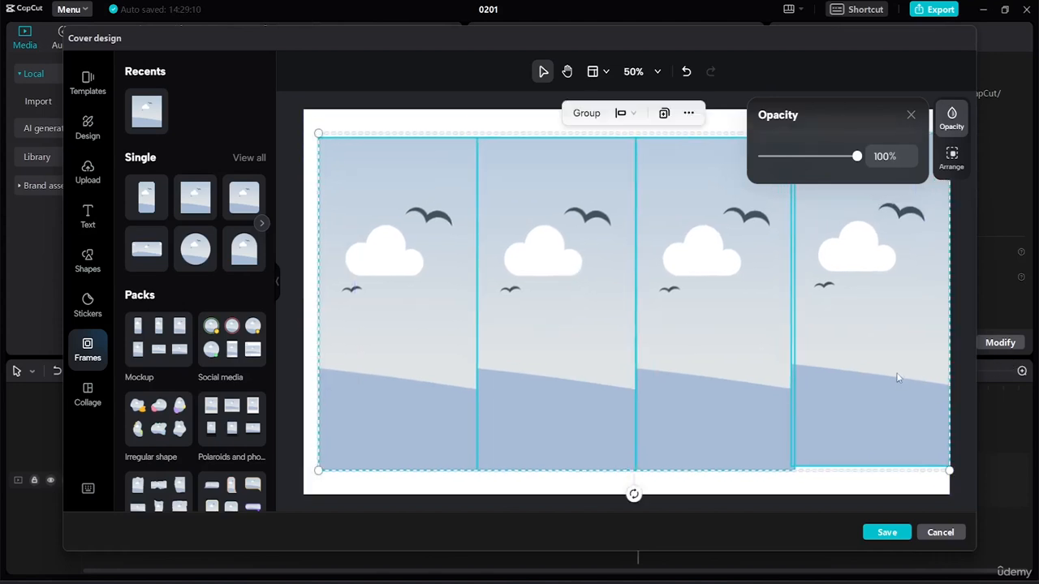
pyautogui.click(857, 493)
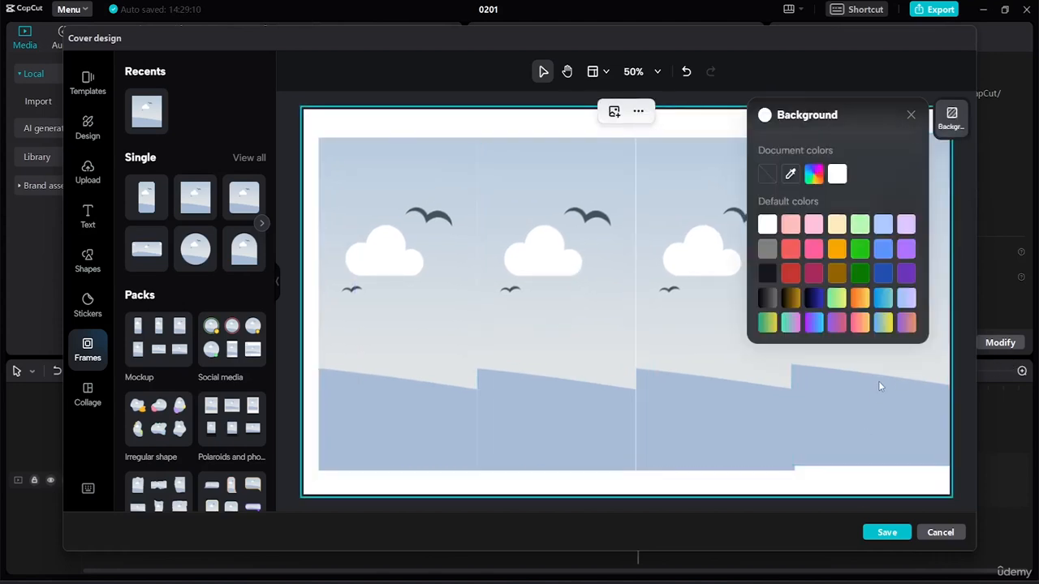
pyautogui.moveTo(875, 408); pyautogui.dragTo(881, 396)
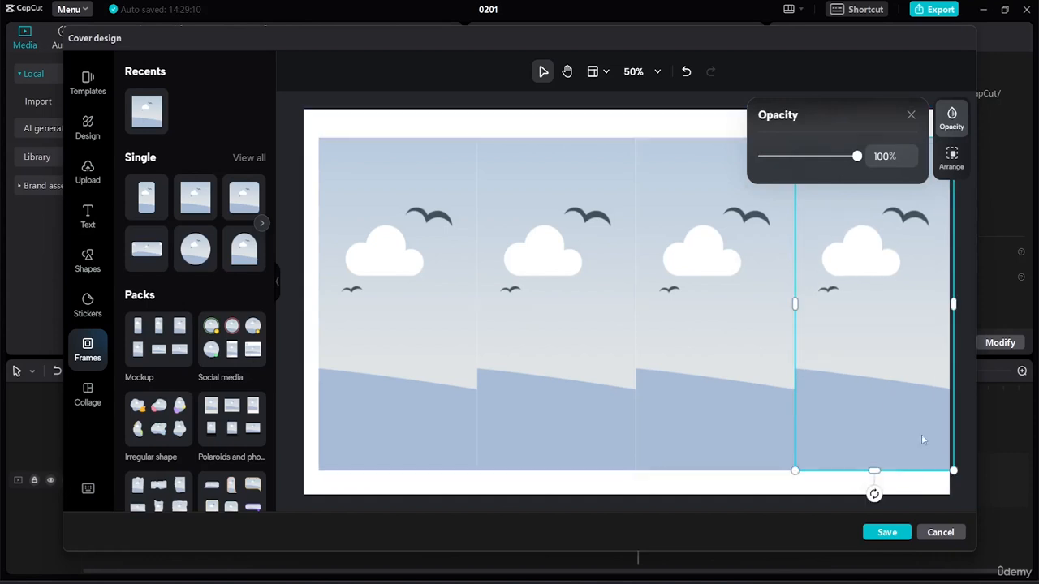
pyautogui.click(952, 469)
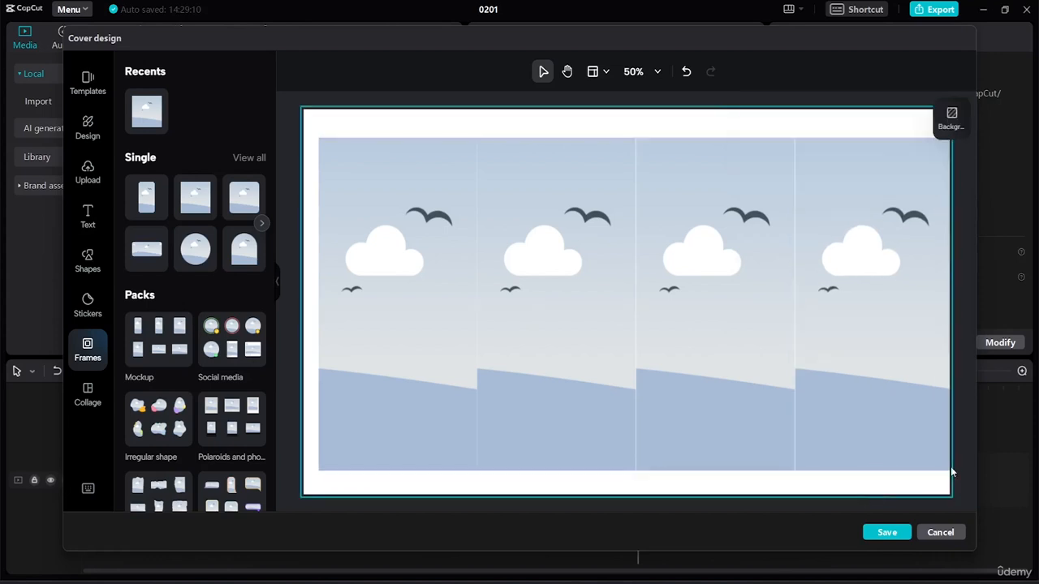
pyautogui.click(888, 428)
pyautogui.click(951, 118)
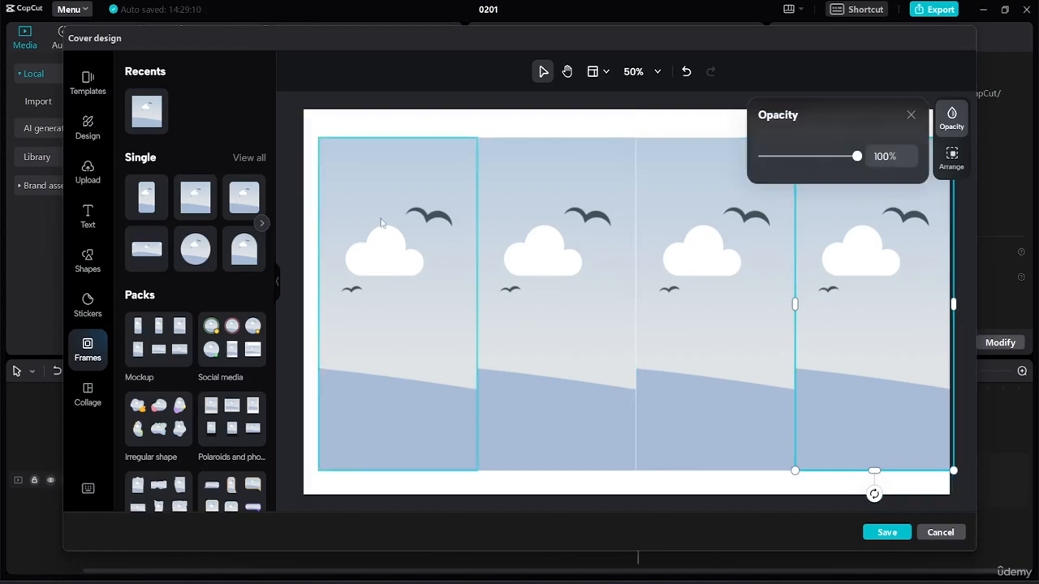
# Scale all four frames down together and centre the row on the canvas with an even margin.
pyautogui.moveTo(313, 132); pyautogui.dragTo(896, 439)
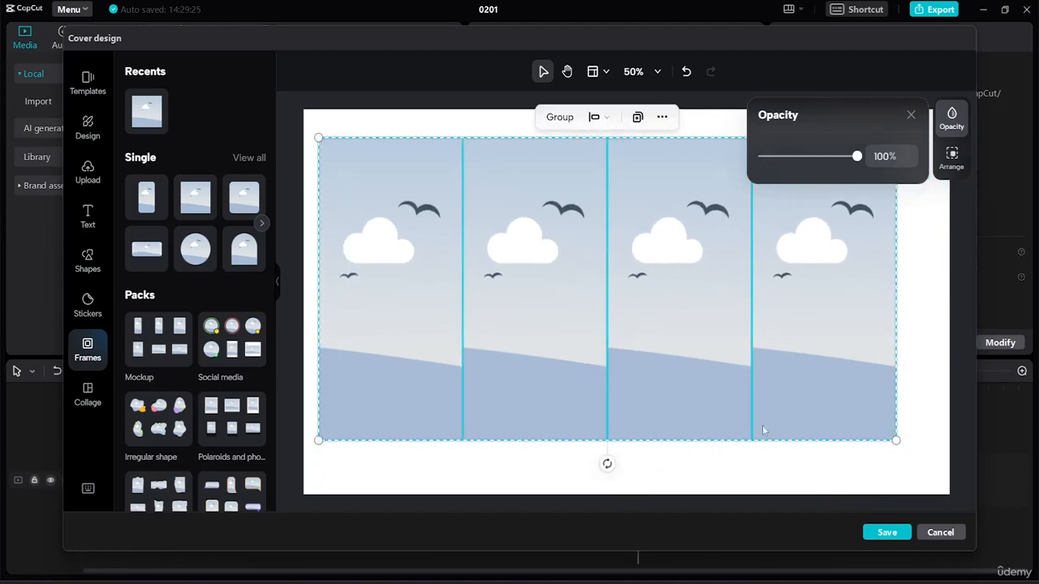
pyautogui.click(735, 481)
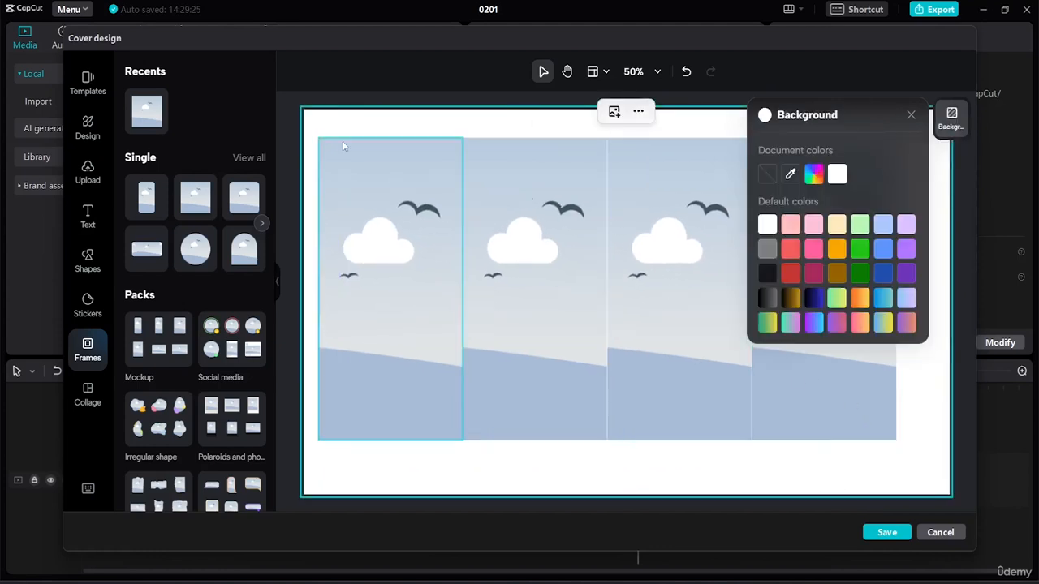
pyautogui.moveTo(313, 140); pyautogui.dragTo(785, 429)
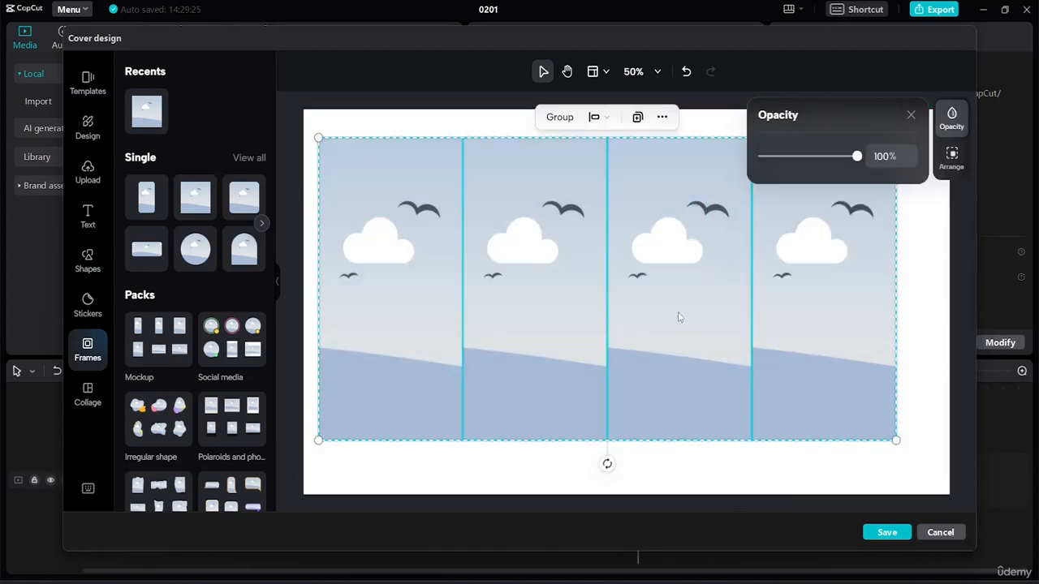
pyautogui.moveTo(671, 296); pyautogui.dragTo(691, 305)
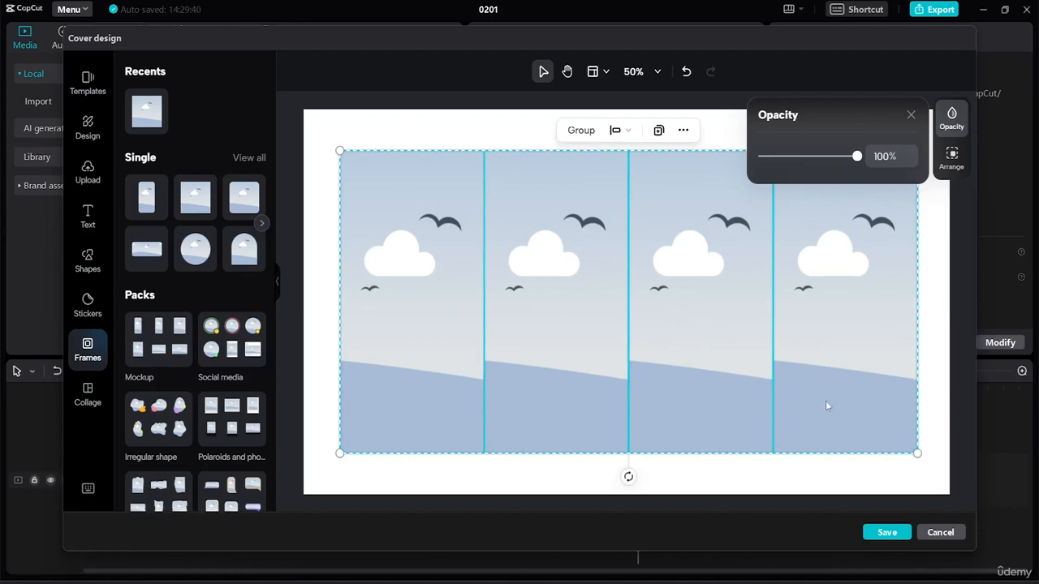
# Try gradient, dark and transparent backgrounds for the cover, and set the background back to white.
pyautogui.click(763, 473)
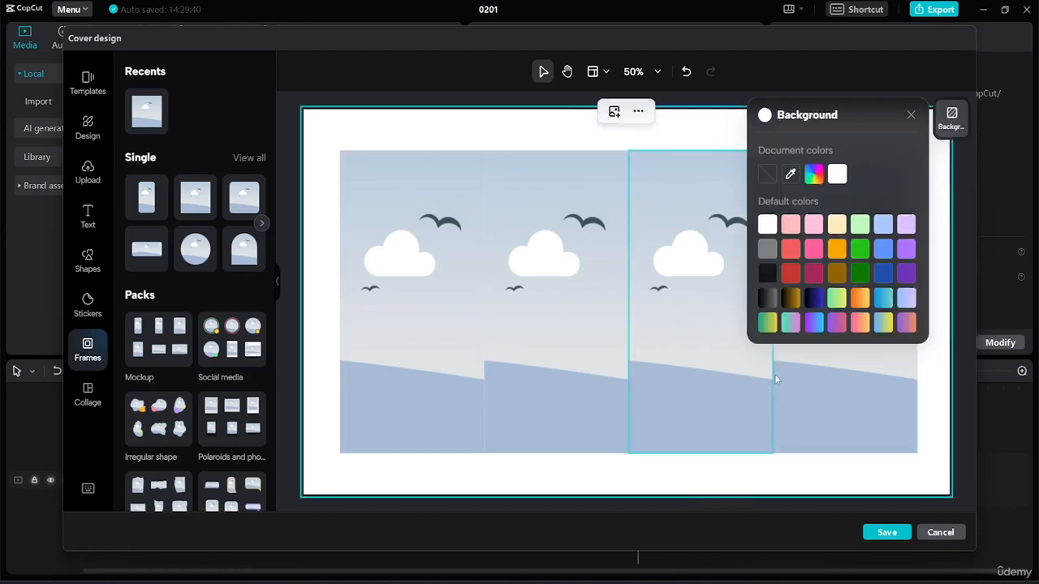
pyautogui.click(790, 325)
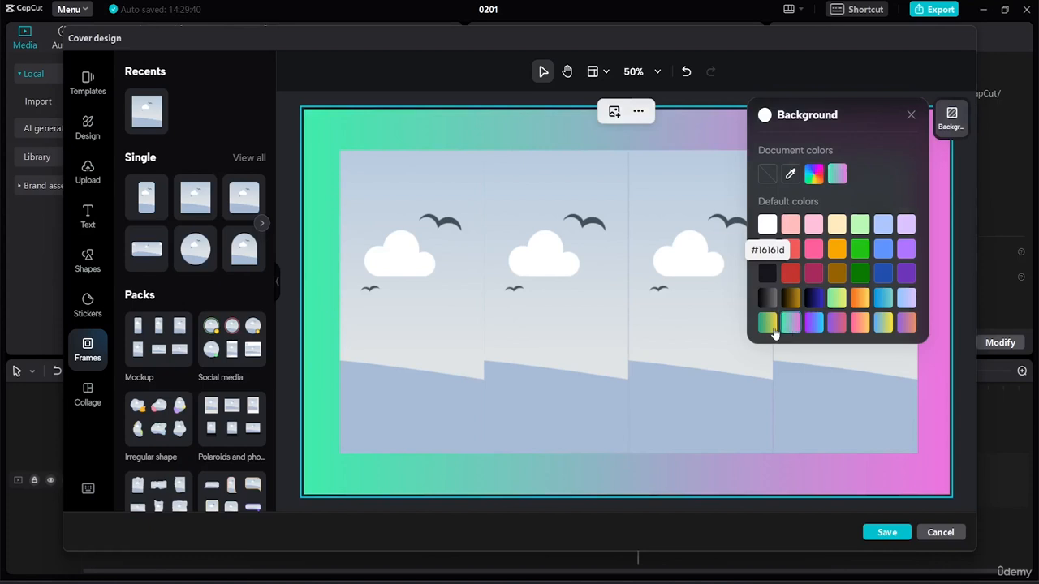
pyautogui.click(767, 325)
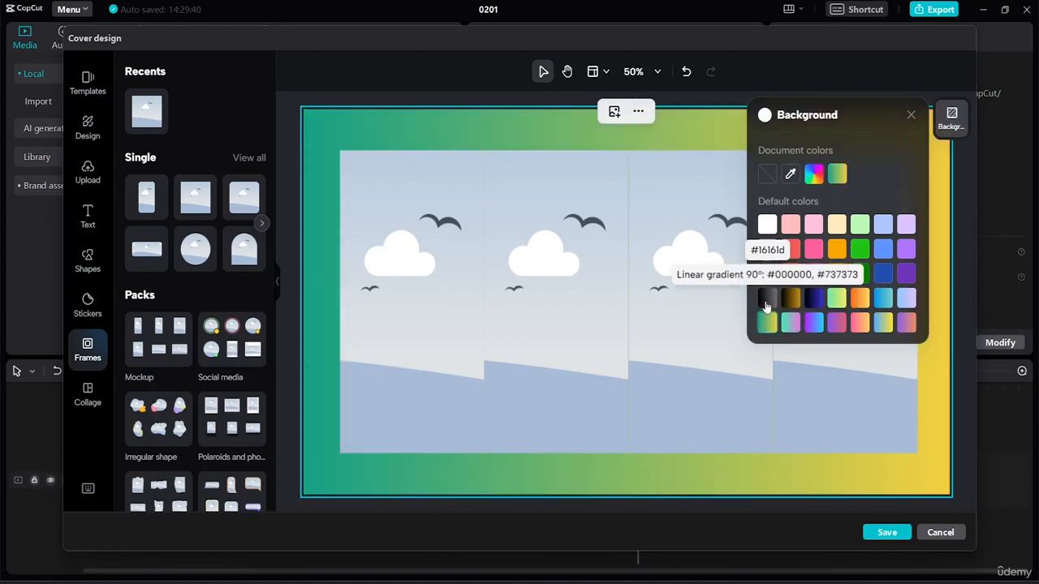
pyautogui.click(767, 302)
pyautogui.click(770, 281)
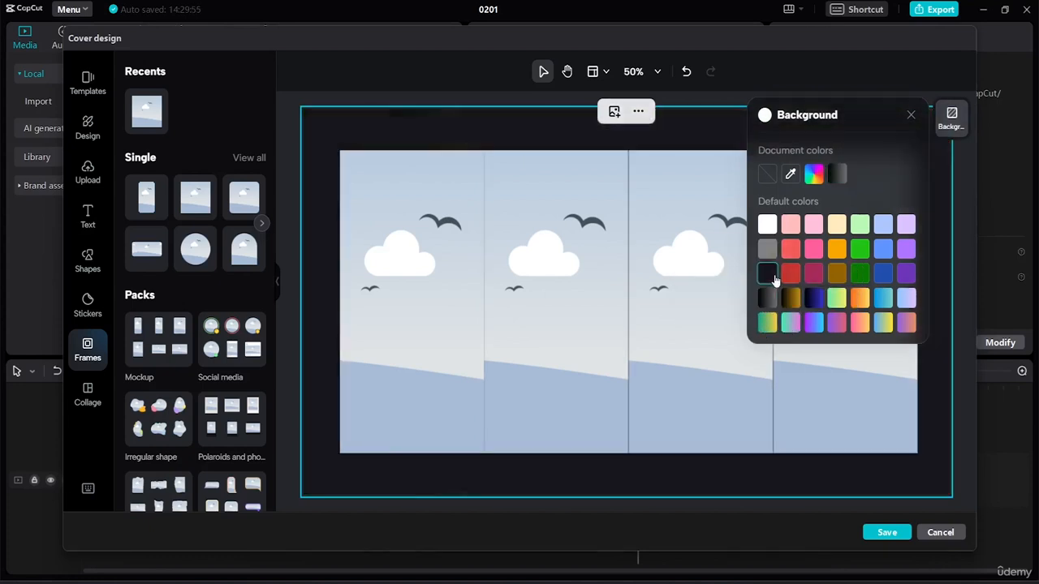
pyautogui.click(768, 300)
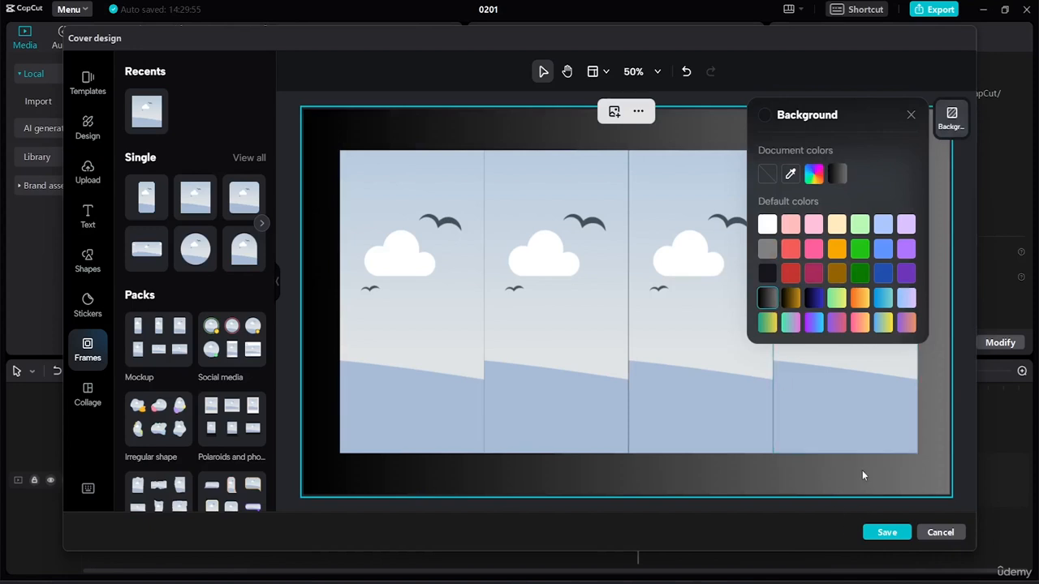
pyautogui.click(768, 180)
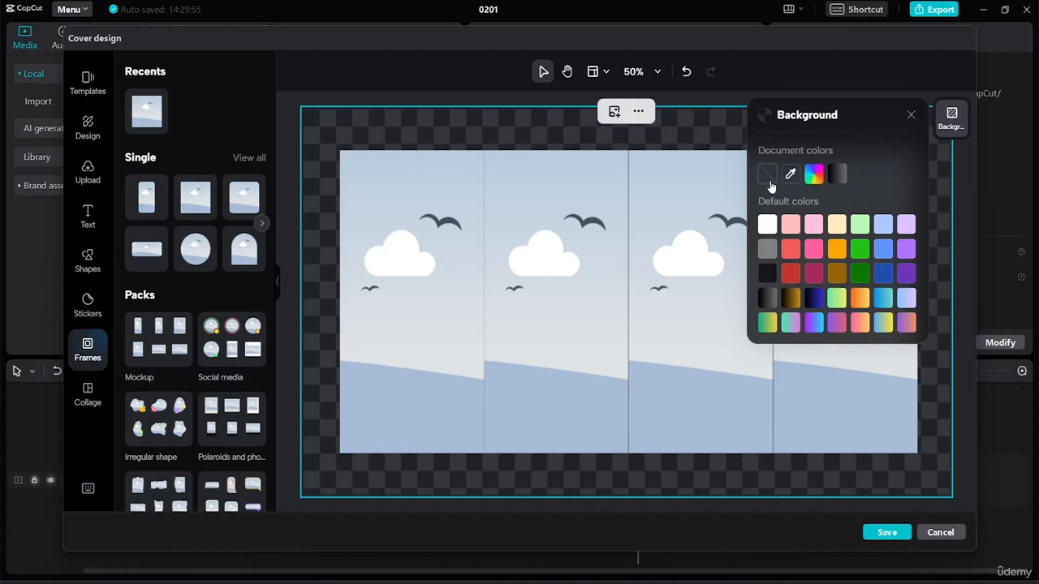
pyautogui.click(767, 224)
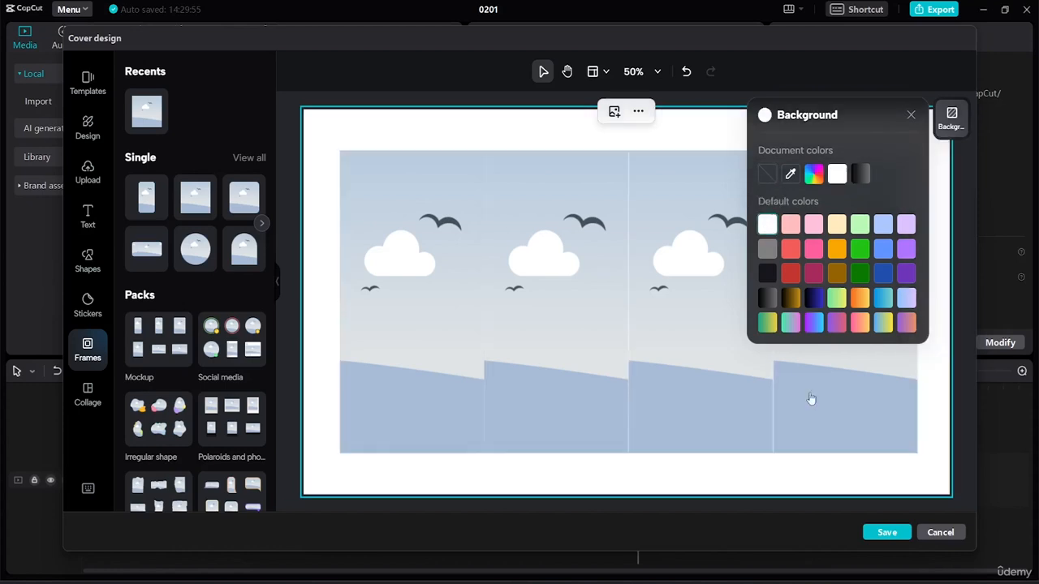
# Fill the first frame with the video frame of the woman sitting on the beach from the first clip.
pyautogui.click(439, 366)
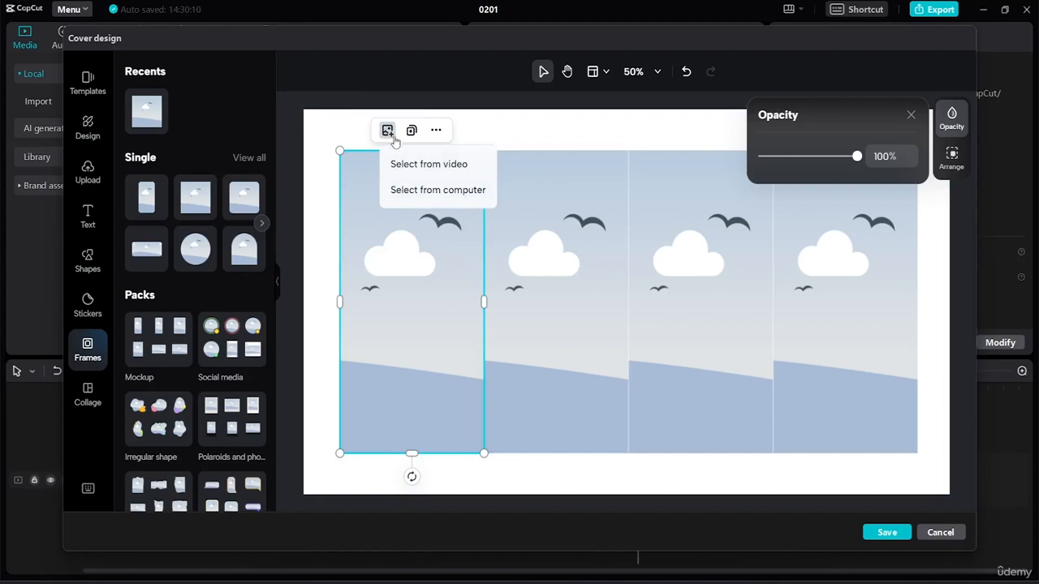
pyautogui.click(422, 166)
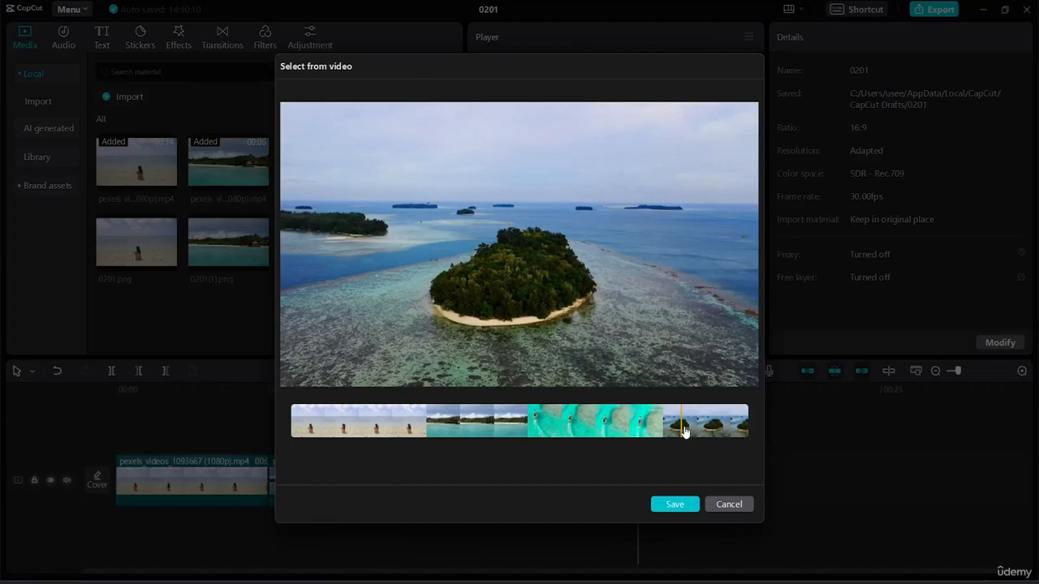
pyautogui.moveTo(684, 431); pyautogui.dragTo(340, 430)
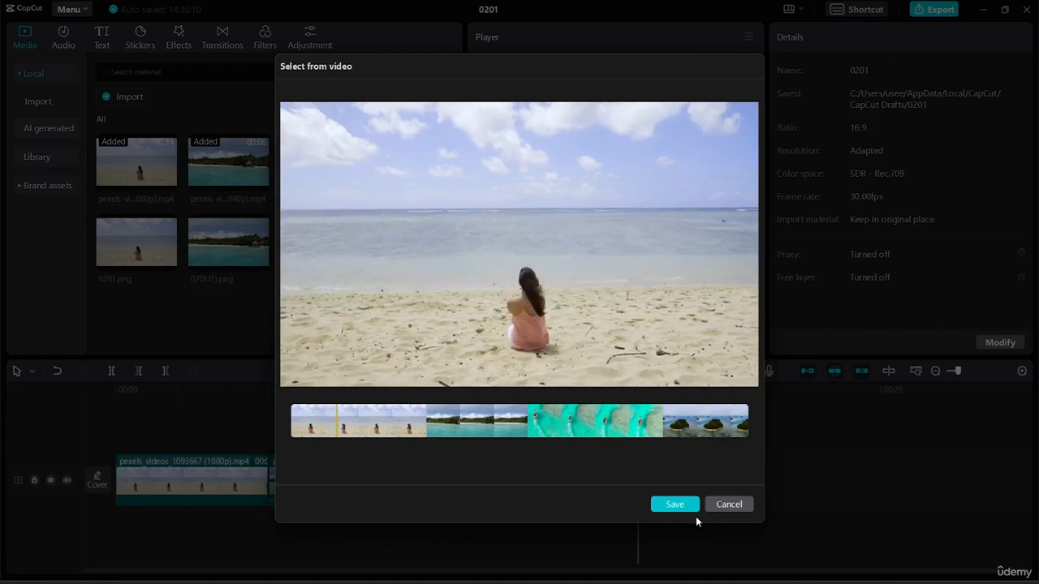
pyautogui.click(682, 507)
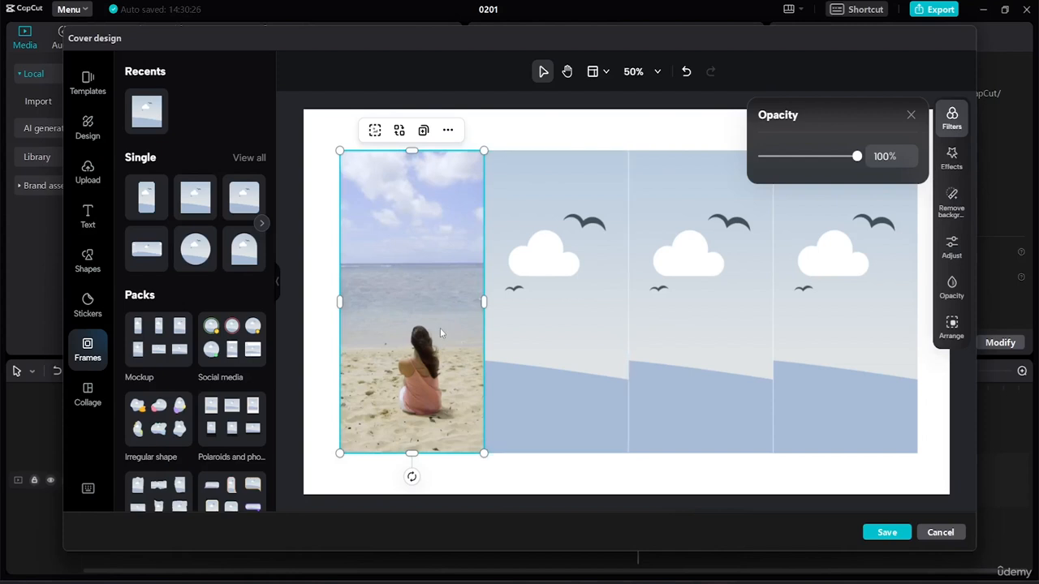
# Fill the second frame with the exported still 0201(1) from the tutorial folder on the computer.
pyautogui.click(573, 357)
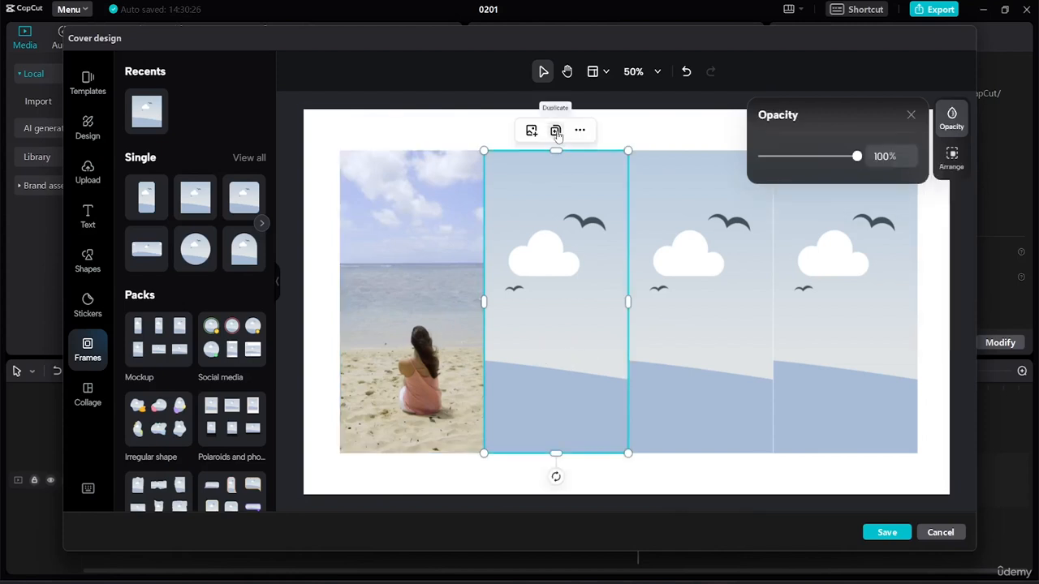
pyautogui.click(532, 132)
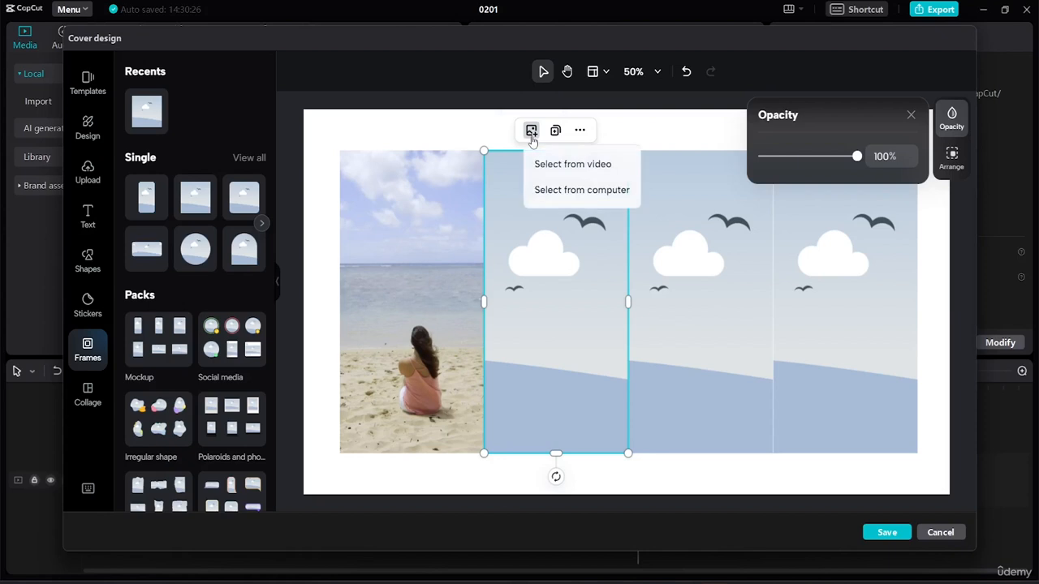
pyautogui.click(564, 198)
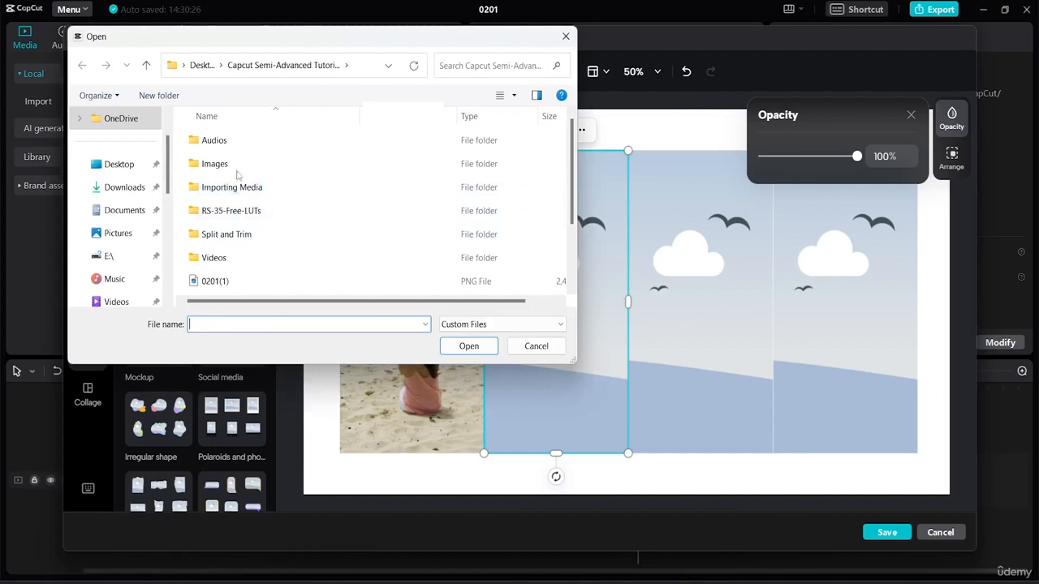
pyautogui.click(237, 164)
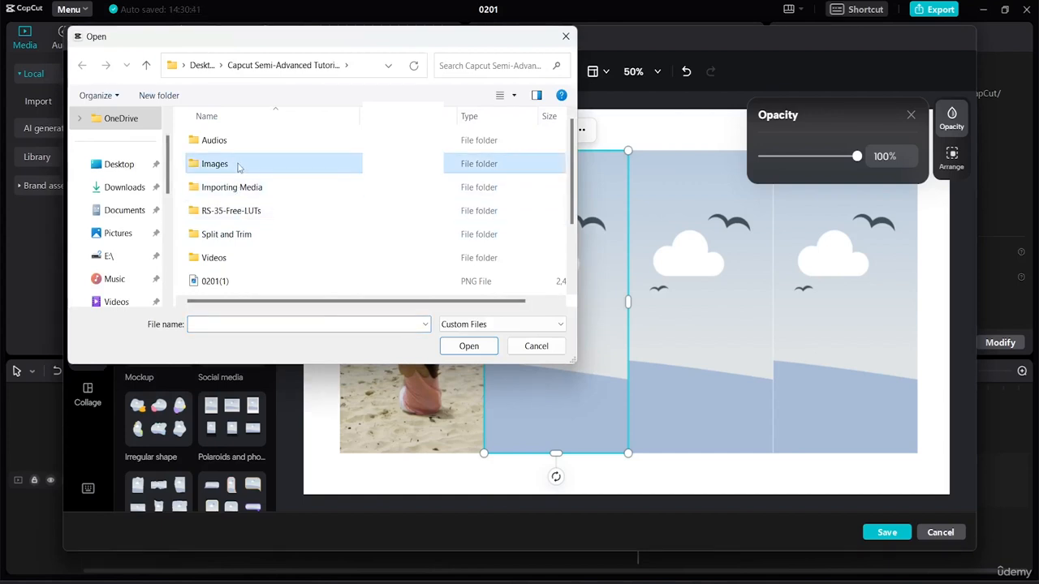
pyautogui.doubleClick(240, 167)
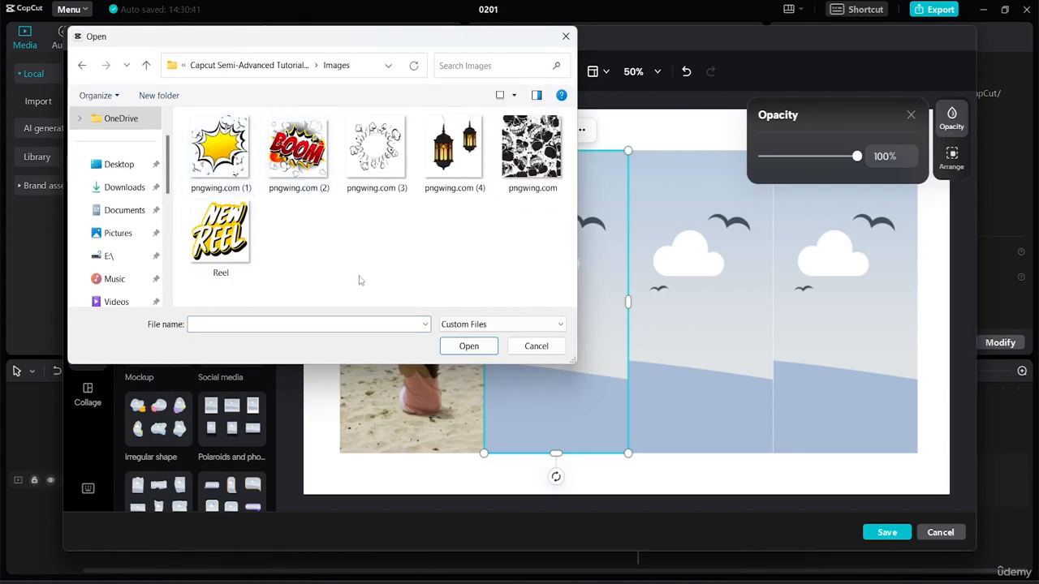
pyautogui.click(82, 66)
pyautogui.moveTo(571, 182); pyautogui.dragTo(572, 237)
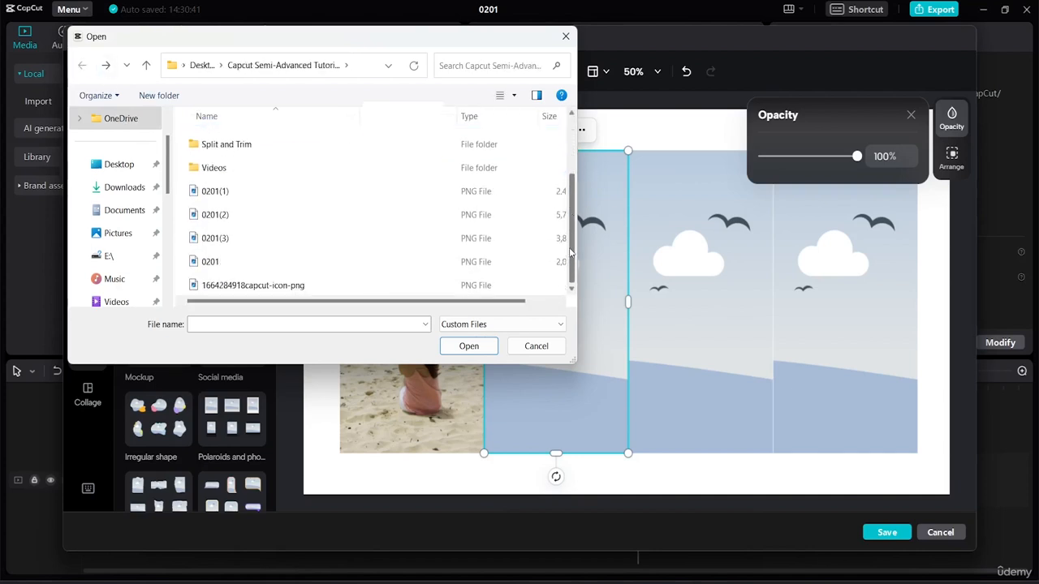
pyautogui.click(514, 96)
pyautogui.click(568, 37)
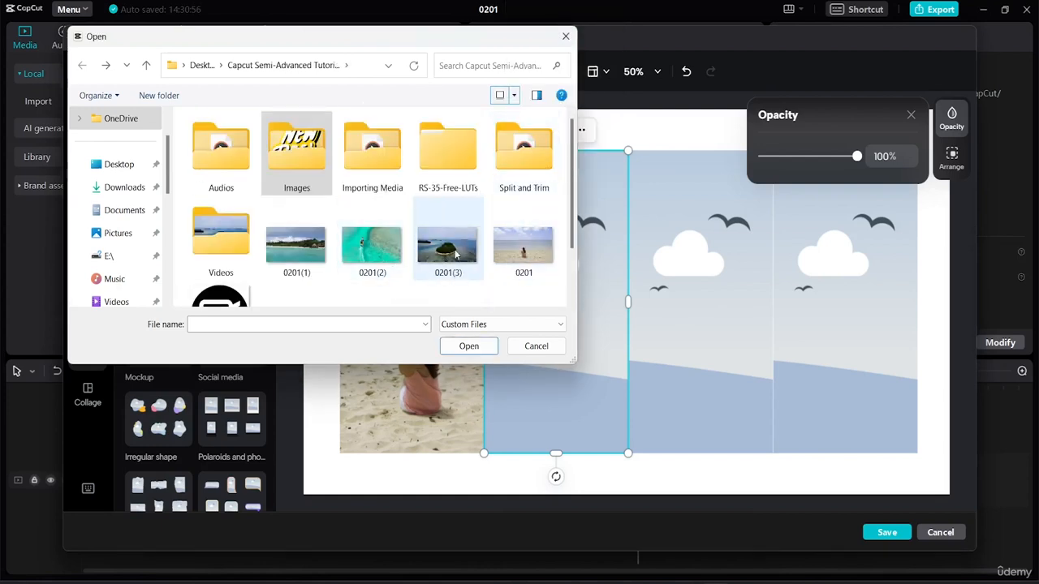
pyautogui.click(305, 251)
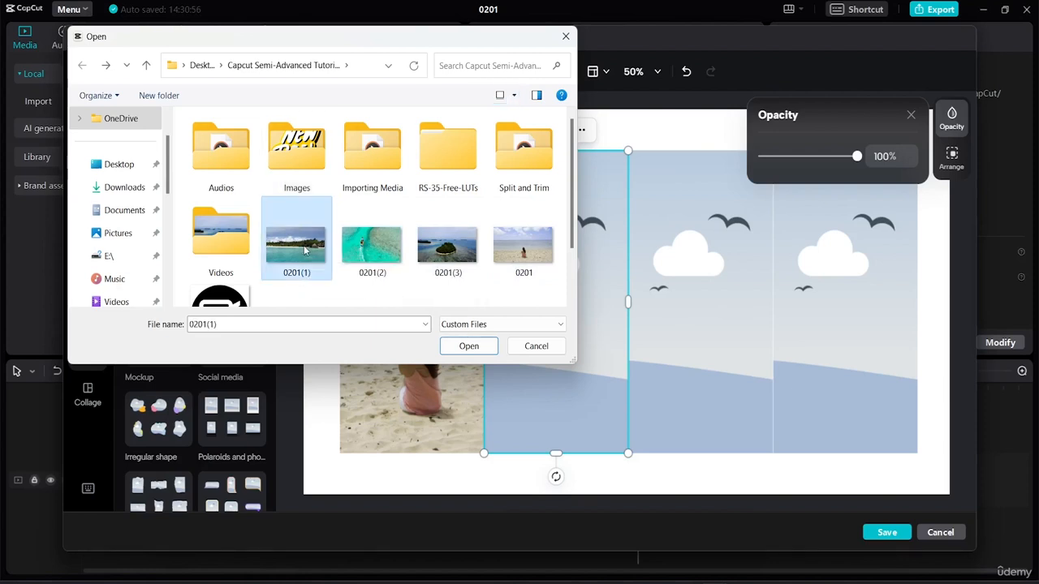
pyautogui.click(467, 346)
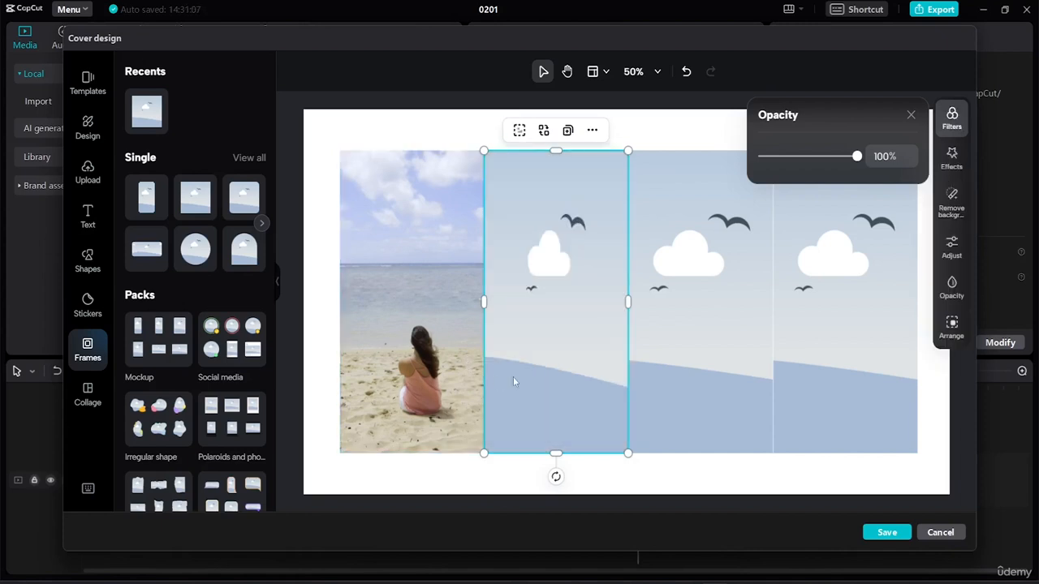
# Reposition the picture inside the second frame so the thatched hut on the shore is centred in it.
pyautogui.doubleClick(571, 332)
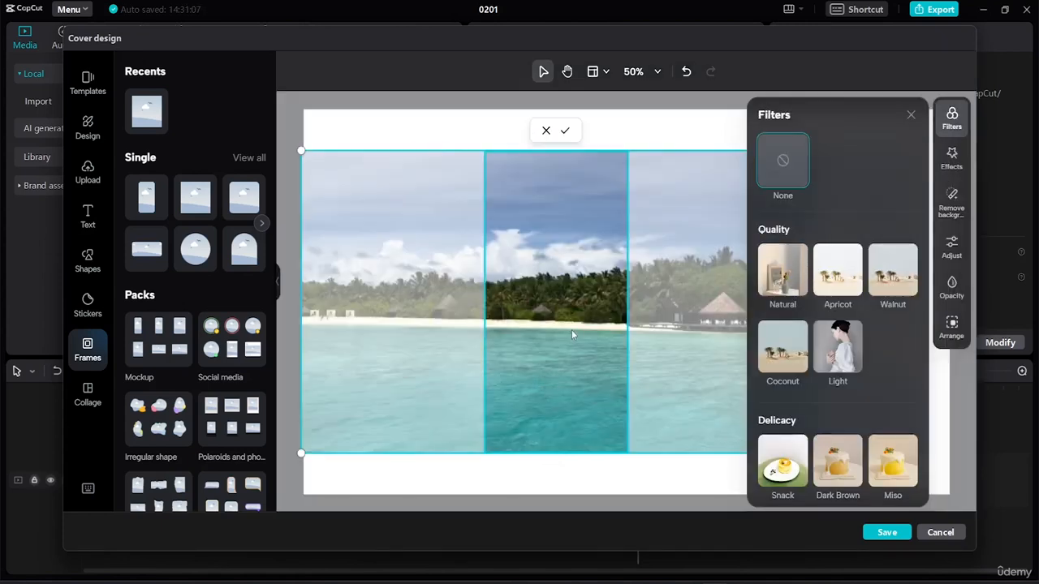
pyautogui.moveTo(587, 338); pyautogui.dragTo(495, 332)
pyautogui.moveTo(564, 352); pyautogui.dragTo(507, 344)
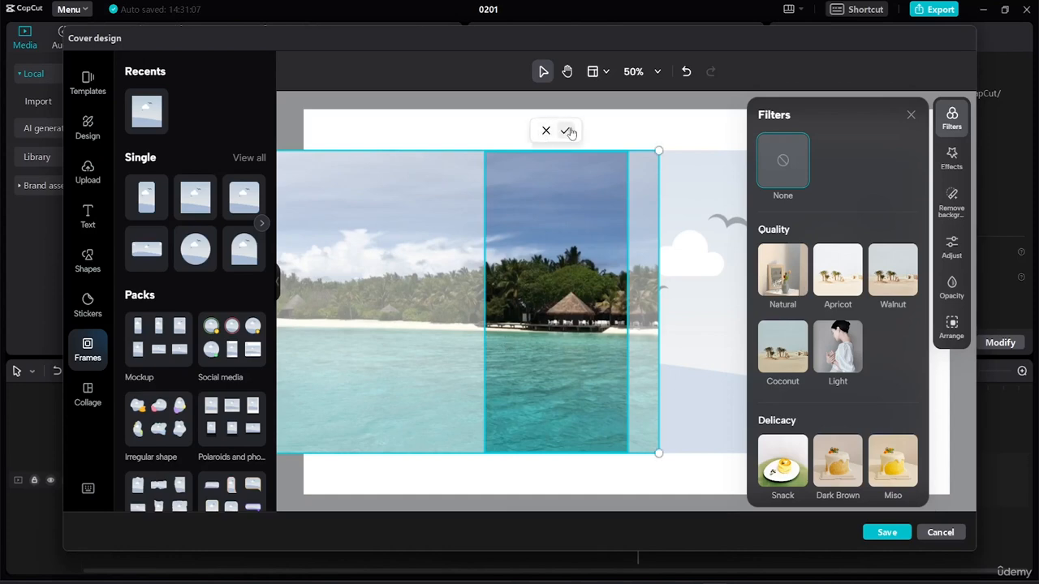
pyautogui.click(567, 131)
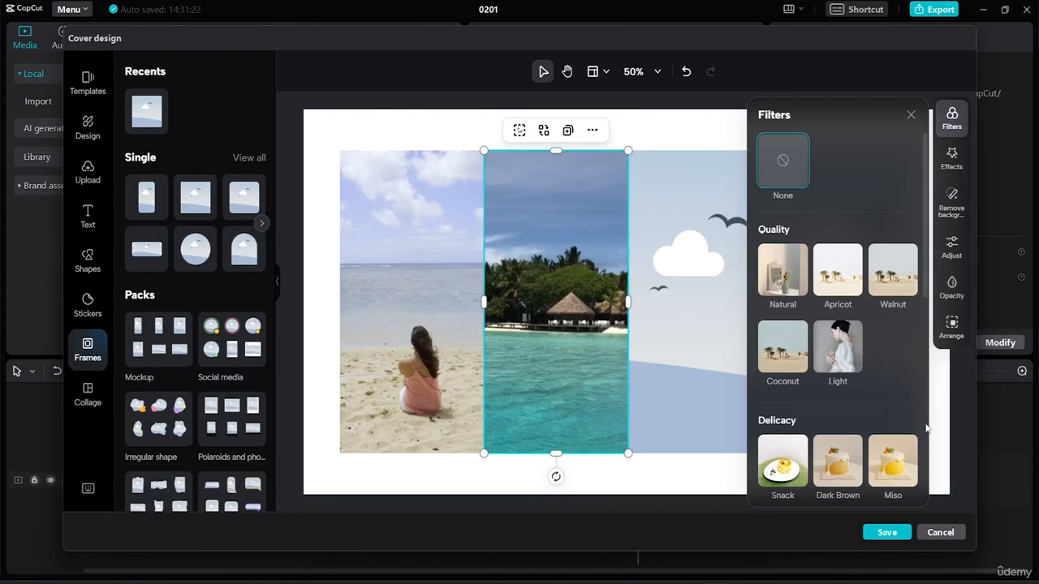
# Fill the third frame with a video frame of the boat on turquoise water from the third clip.
pyautogui.click(672, 352)
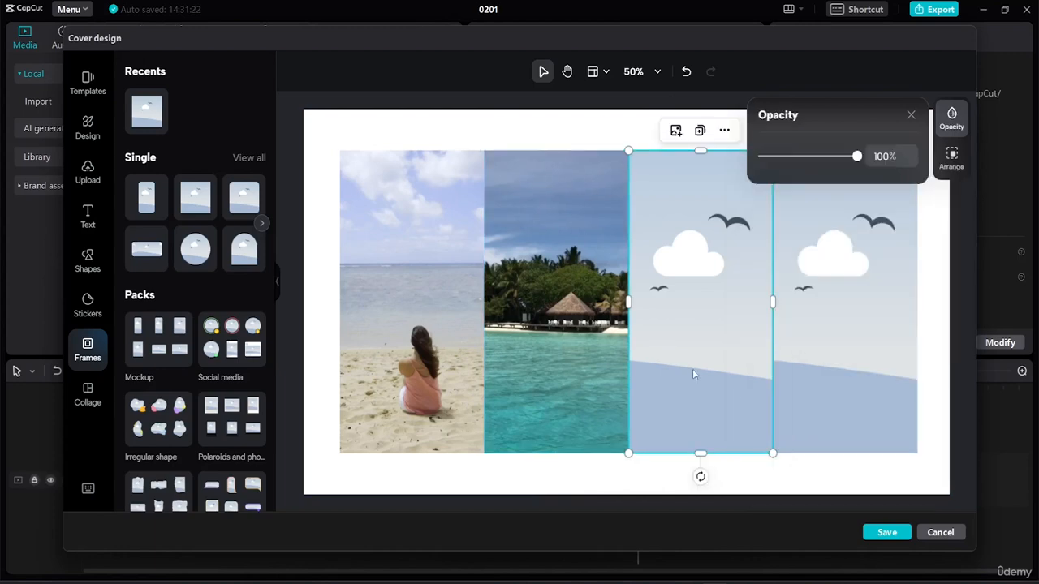
pyautogui.click(676, 131)
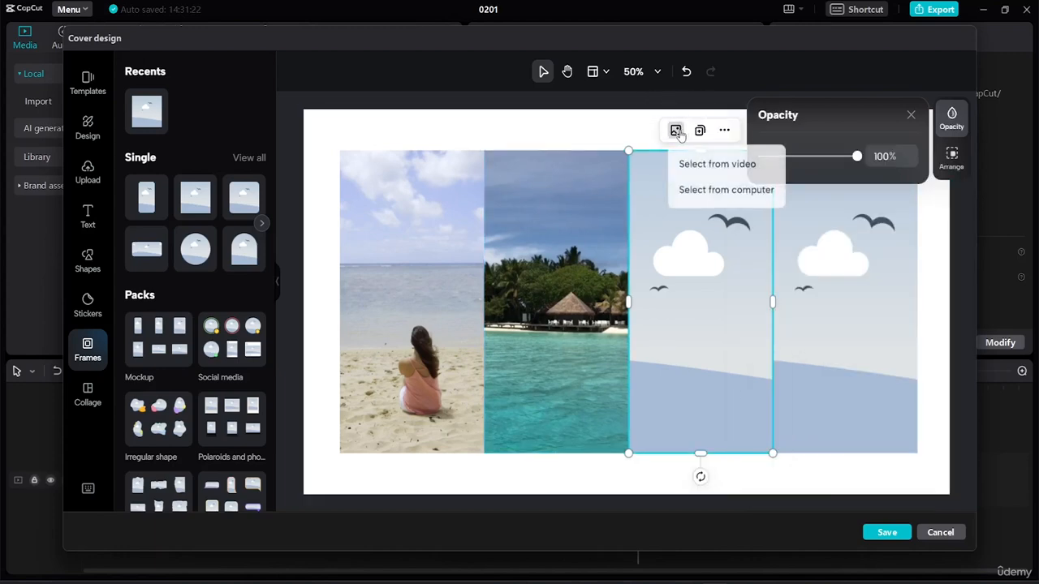
pyautogui.click(717, 165)
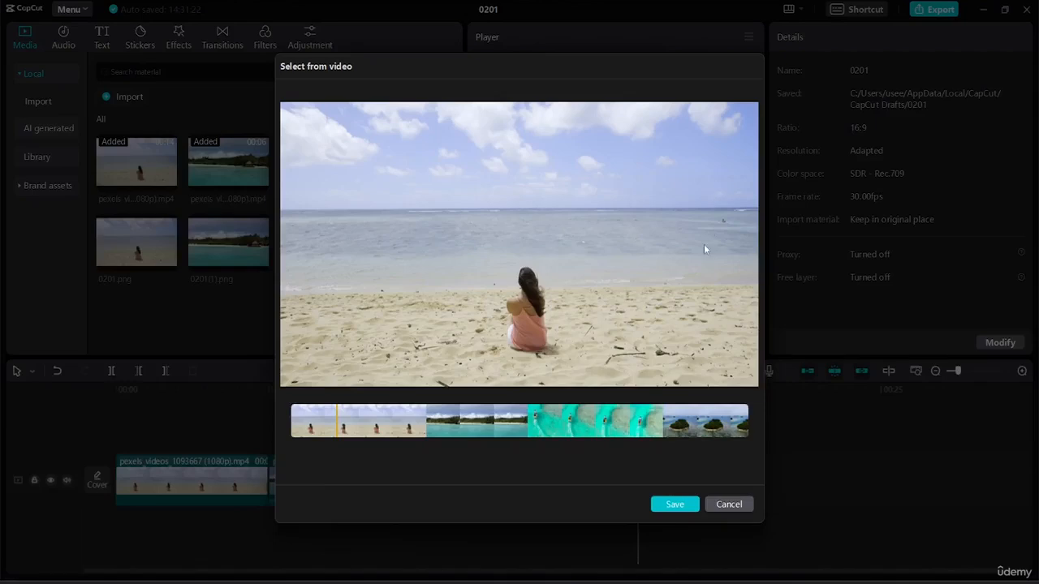
pyautogui.click(589, 426)
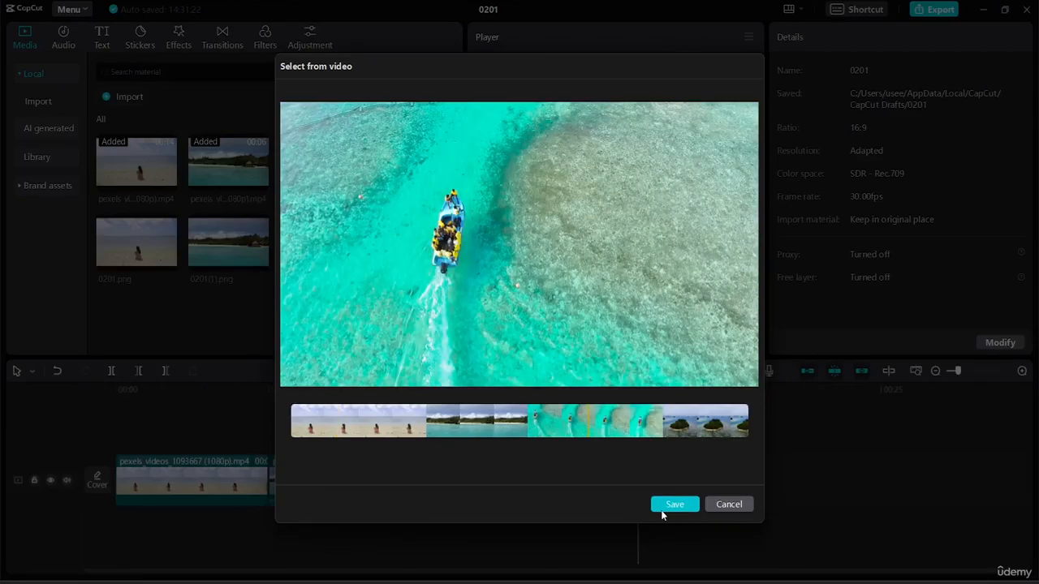
pyautogui.click(672, 508)
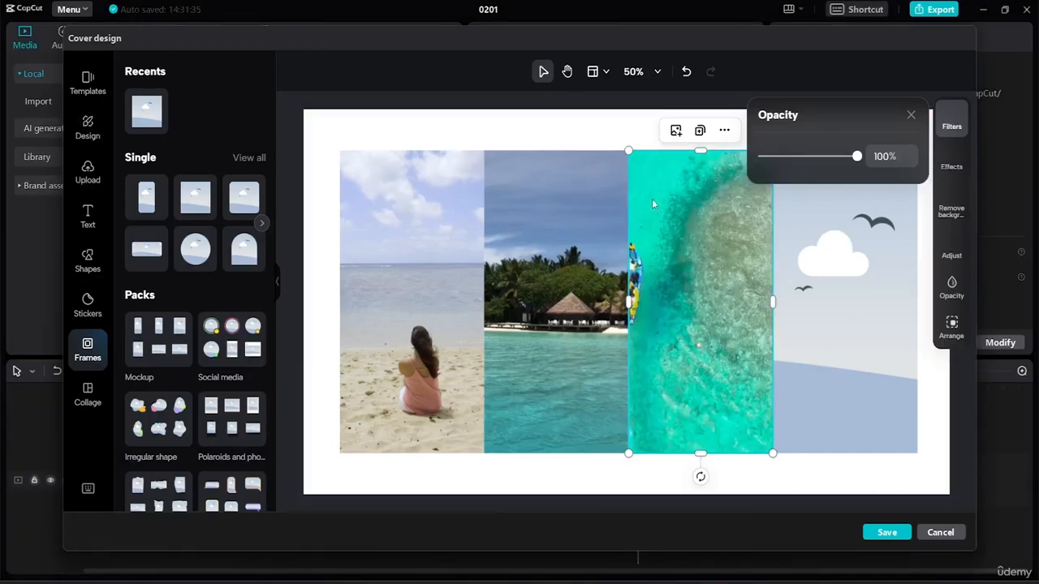
# Shift the picture inside the third frame so the boat sits in the middle of the frame.
pyautogui.doubleClick(673, 268)
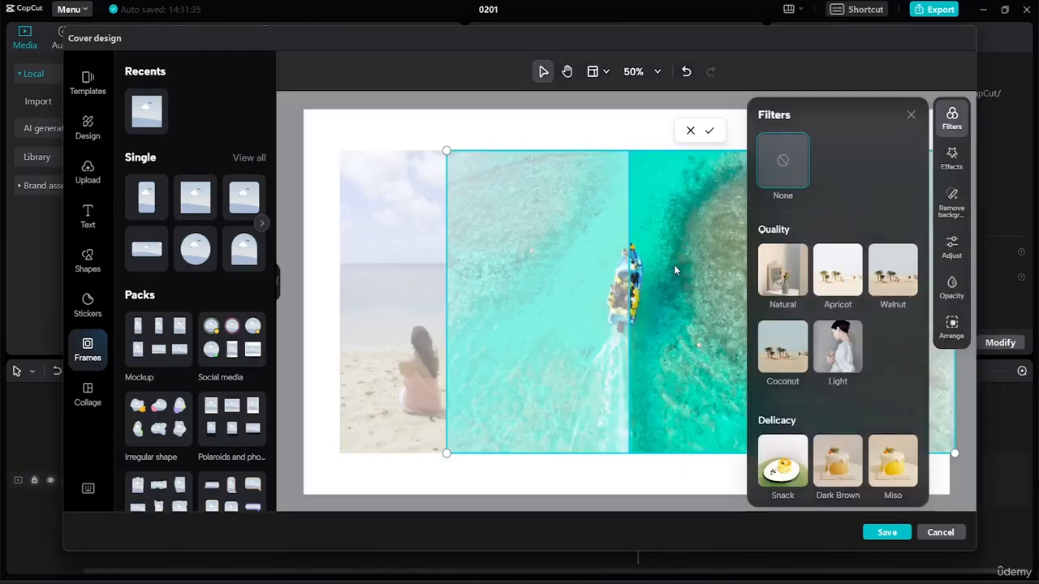
pyautogui.moveTo(674, 265); pyautogui.dragTo(770, 277)
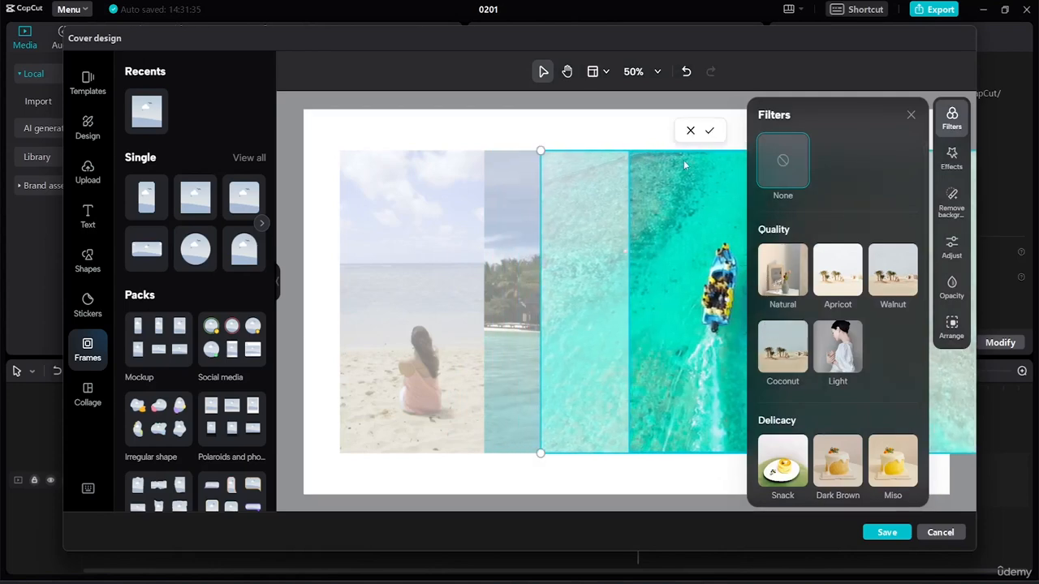
pyautogui.click(709, 132)
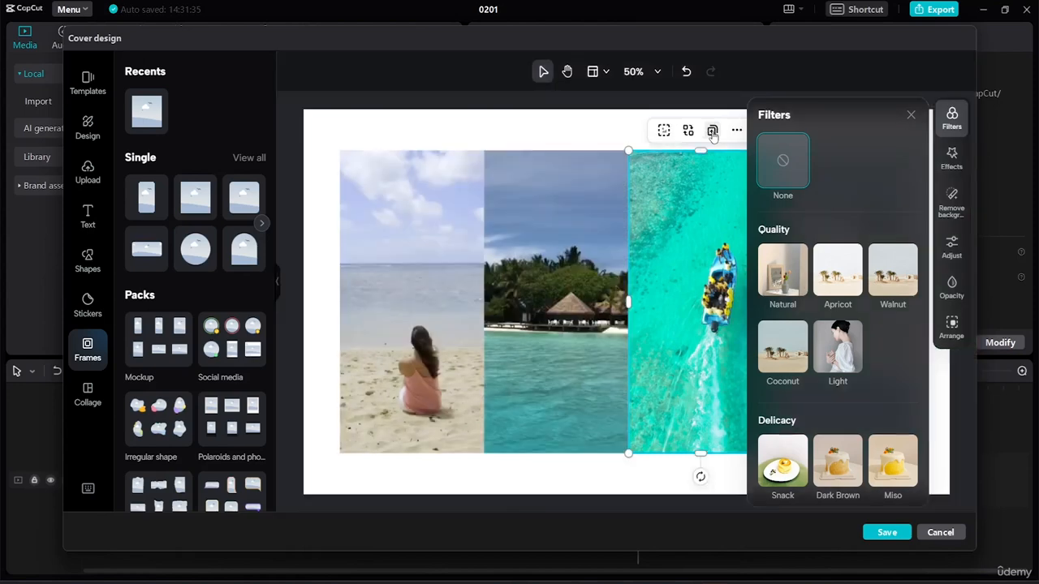
pyautogui.click(912, 116)
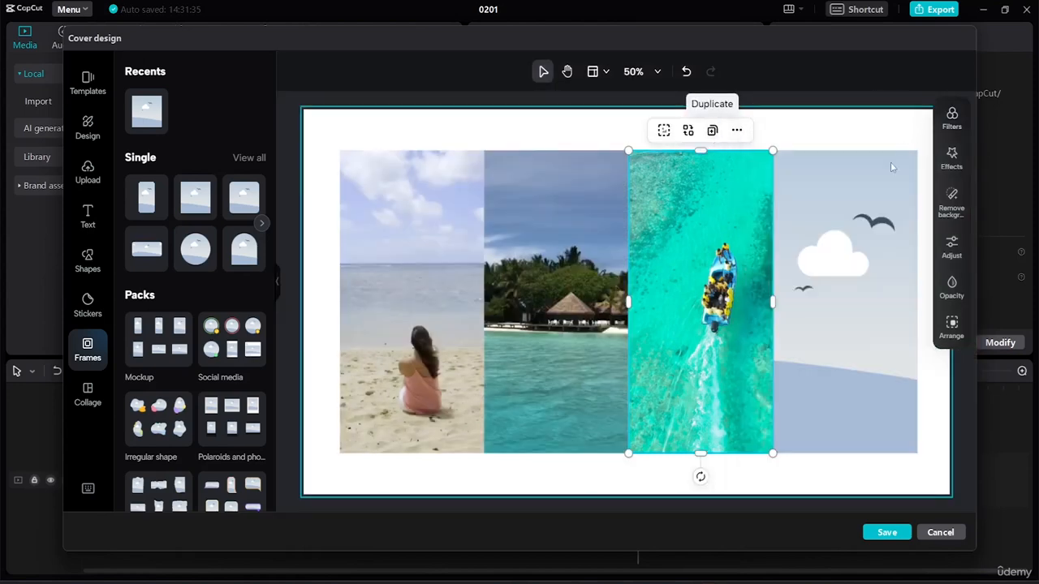
pyautogui.click(848, 247)
pyautogui.doubleClick(721, 281)
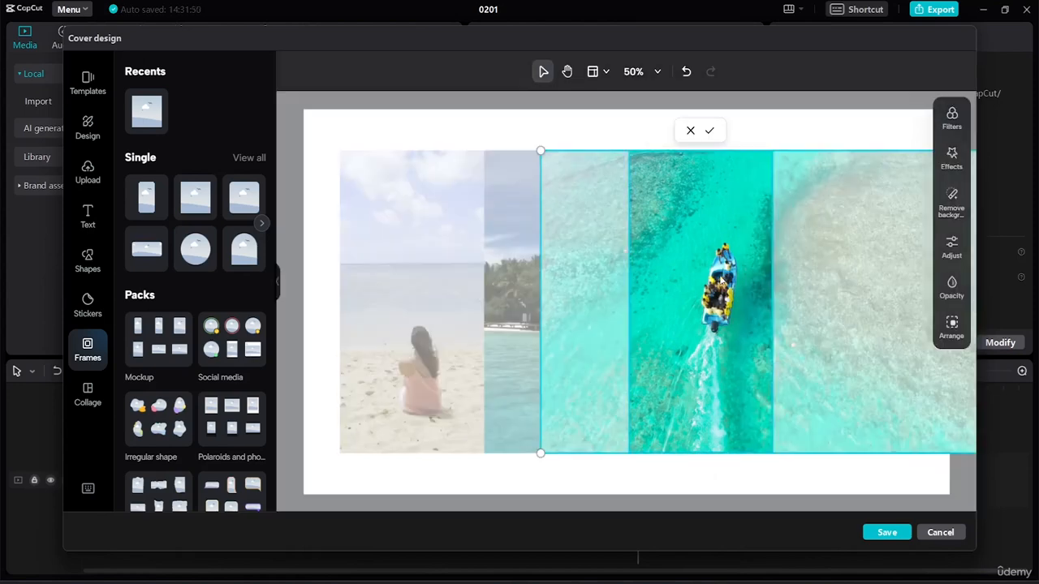
pyautogui.moveTo(722, 280); pyautogui.dragTo(707, 279)
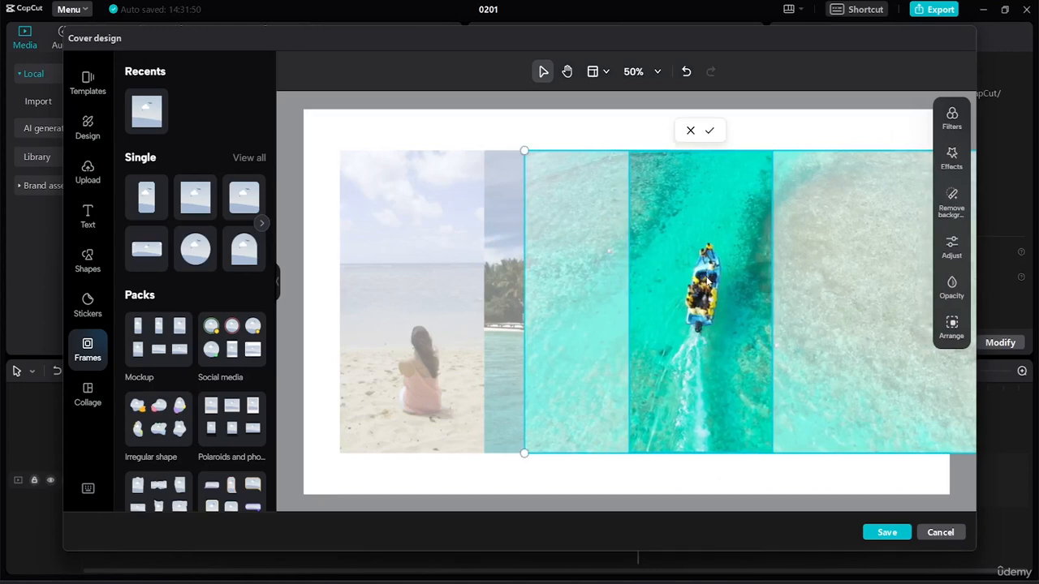
pyautogui.click(709, 131)
# Fill the fourth frame with a video frame of the small wooded island from the last clip.
pyautogui.click(841, 326)
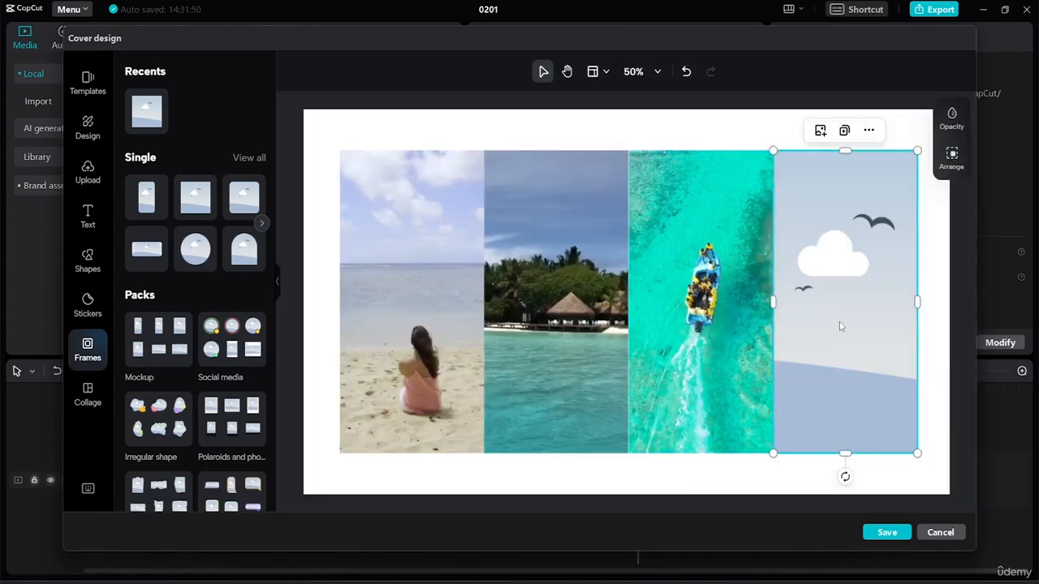
pyautogui.click(821, 133)
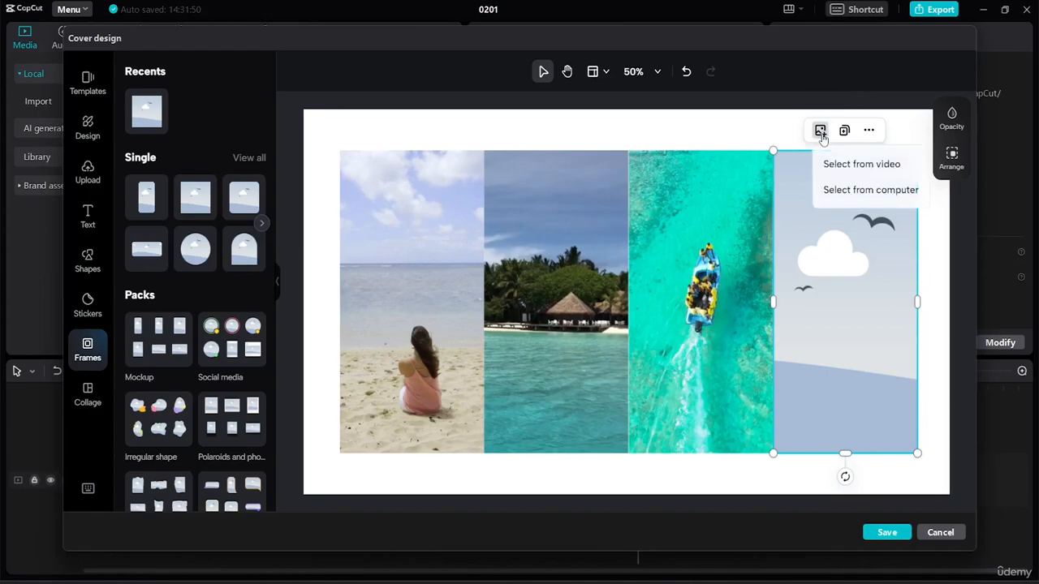
pyautogui.click(854, 169)
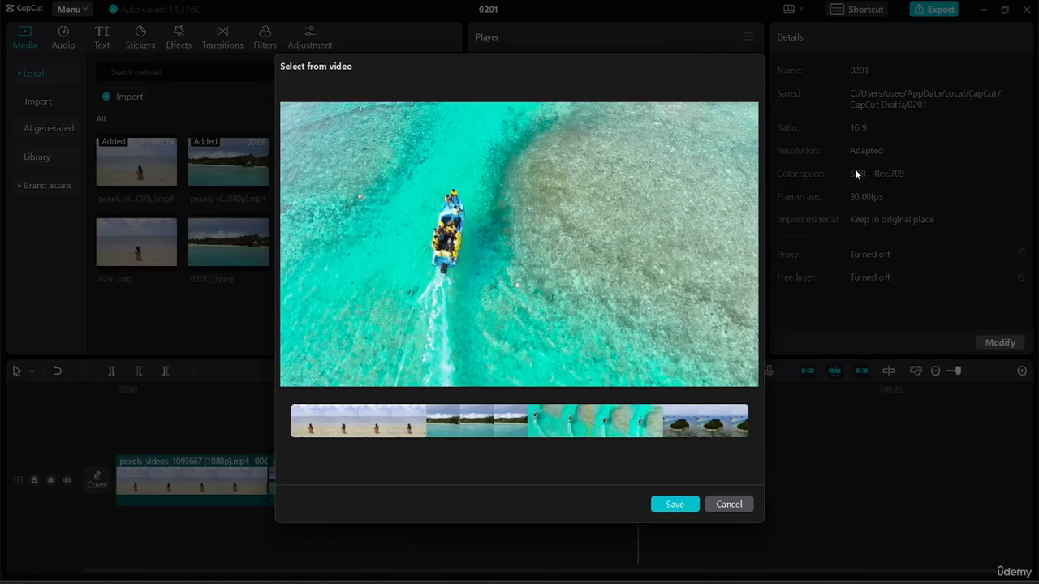
pyautogui.click(724, 423)
pyautogui.click(717, 425)
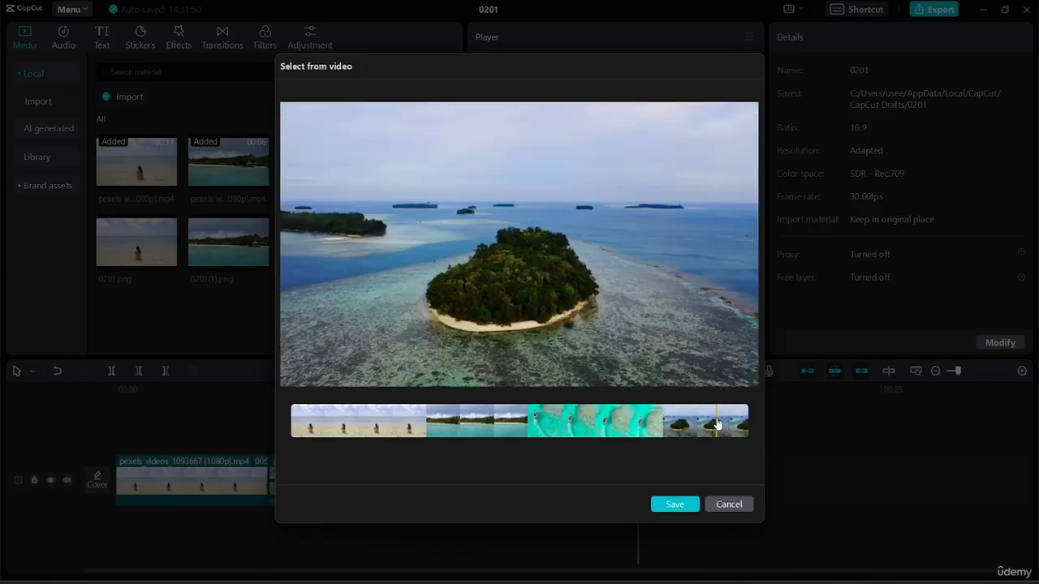
pyautogui.click(674, 504)
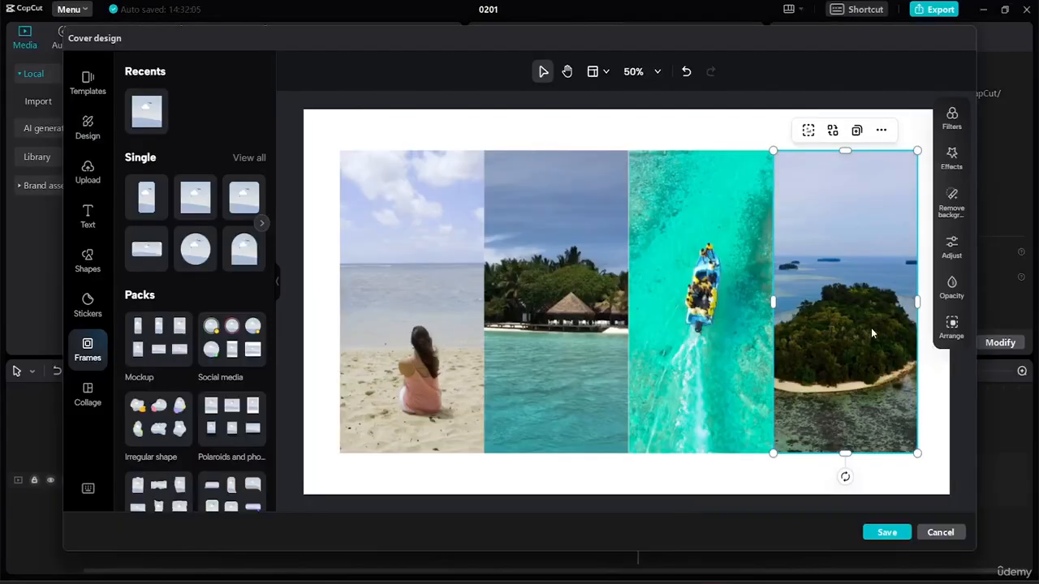
# Reposition the picture inside the fourth frame so the island sits towards its right edge with open water beside it.
pyautogui.doubleClick(870, 328)
pyautogui.moveTo(868, 332); pyautogui.dragTo(929, 333)
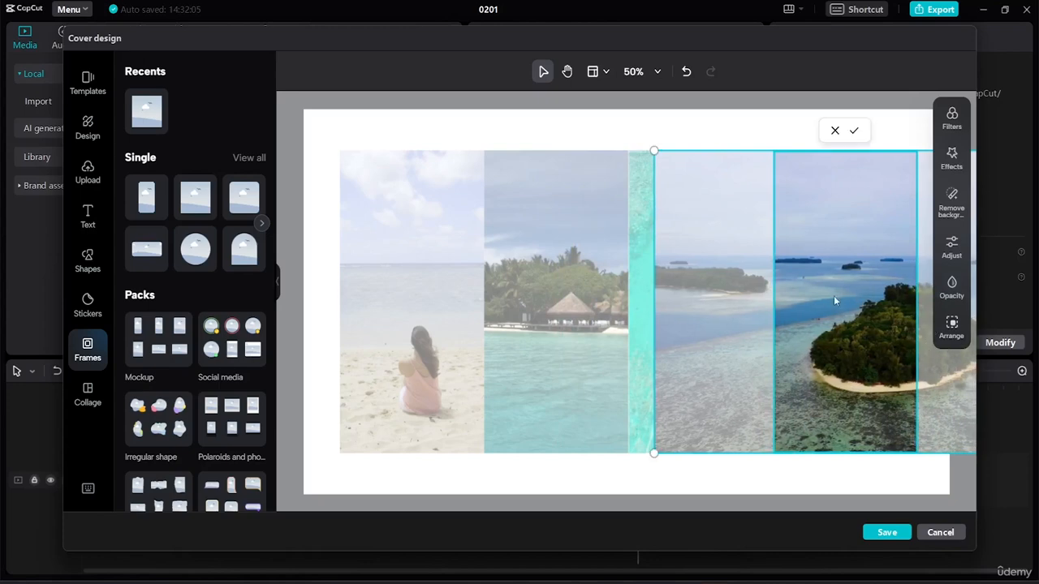
pyautogui.click(854, 131)
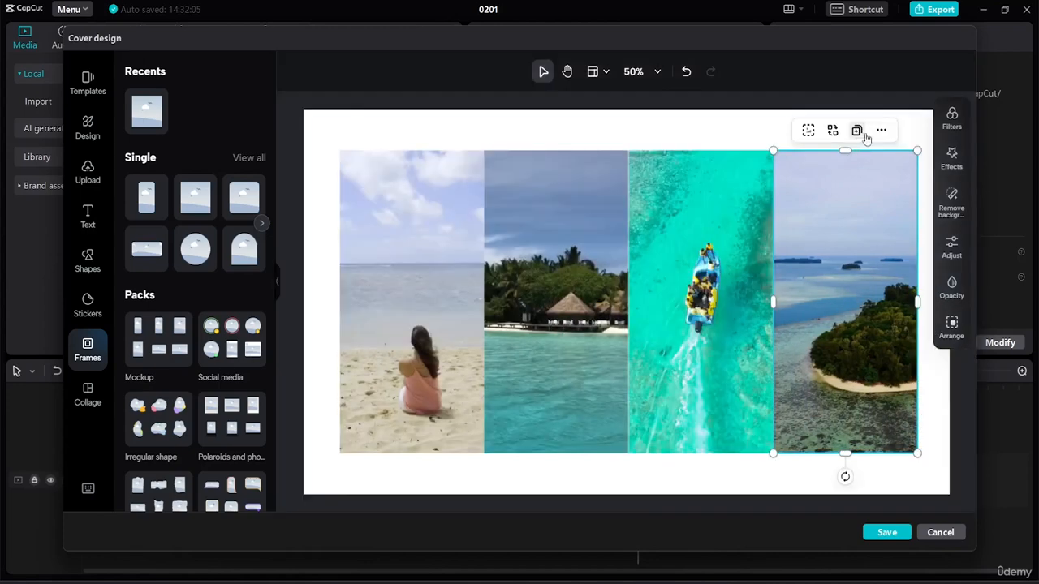
pyautogui.click(727, 141)
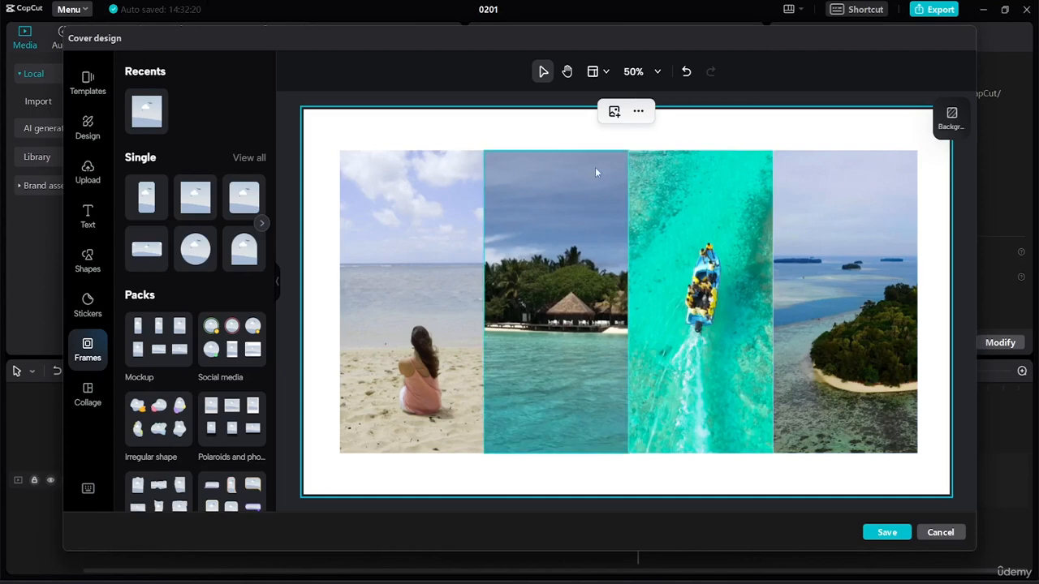
# Search the stickers for "youtube" and add the play-button sticker to the cover.
pyautogui.click(88, 394)
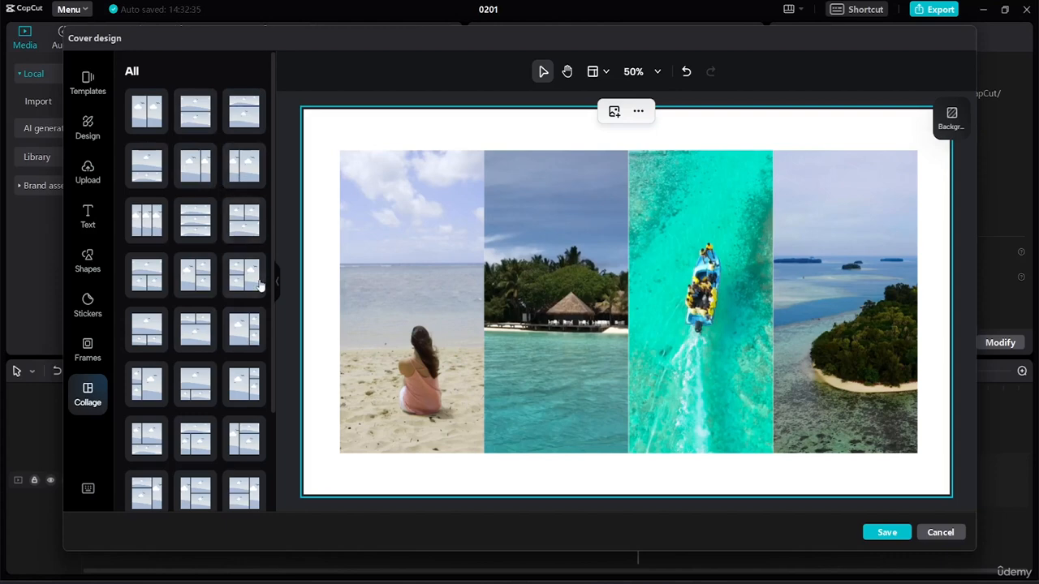
pyautogui.click(88, 347)
pyautogui.click(88, 317)
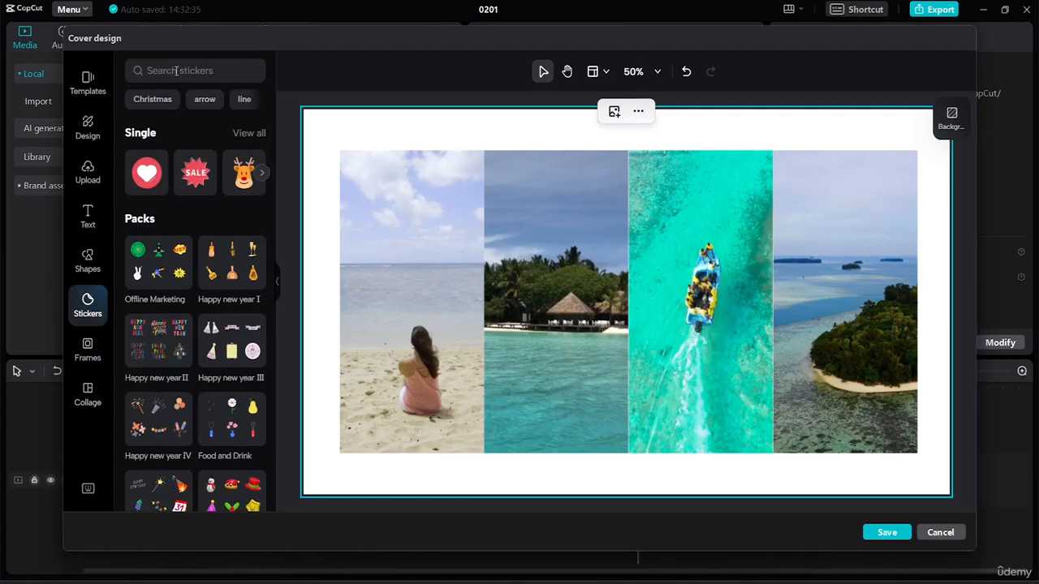
pyautogui.click(177, 71)
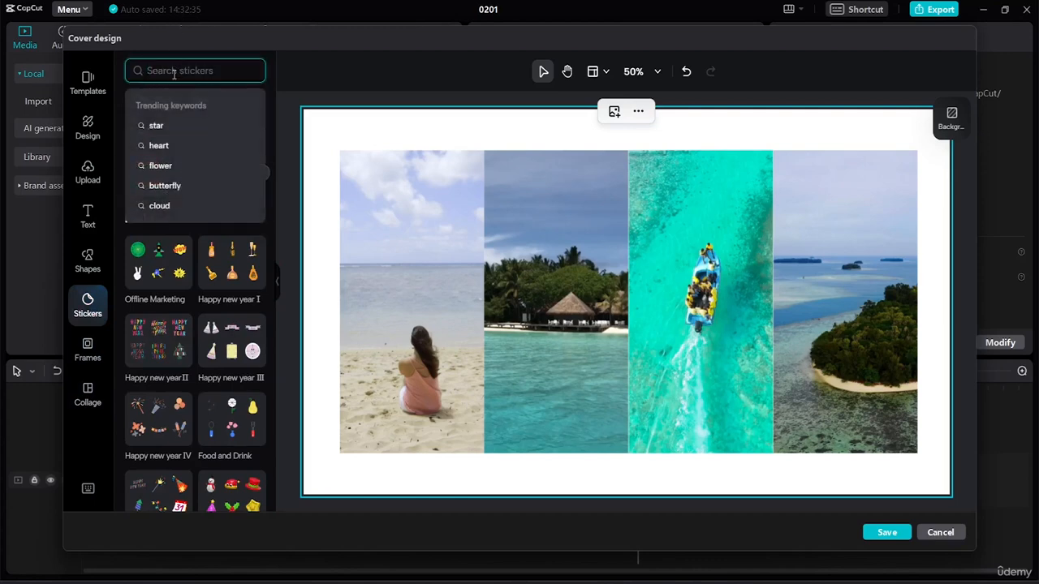
pyautogui.write('youtu')
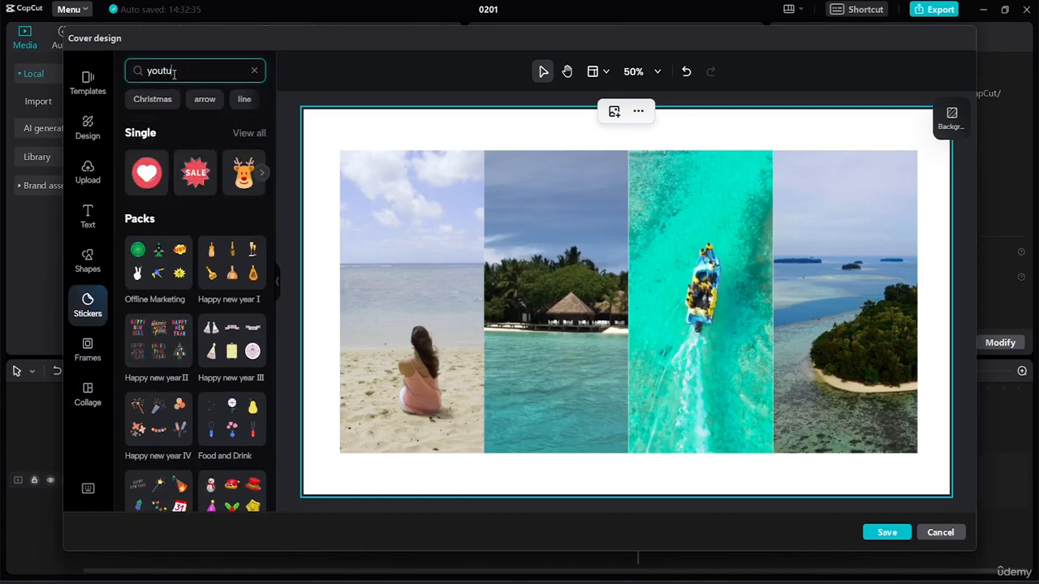
pyautogui.write('be')
pyautogui.press('Return')
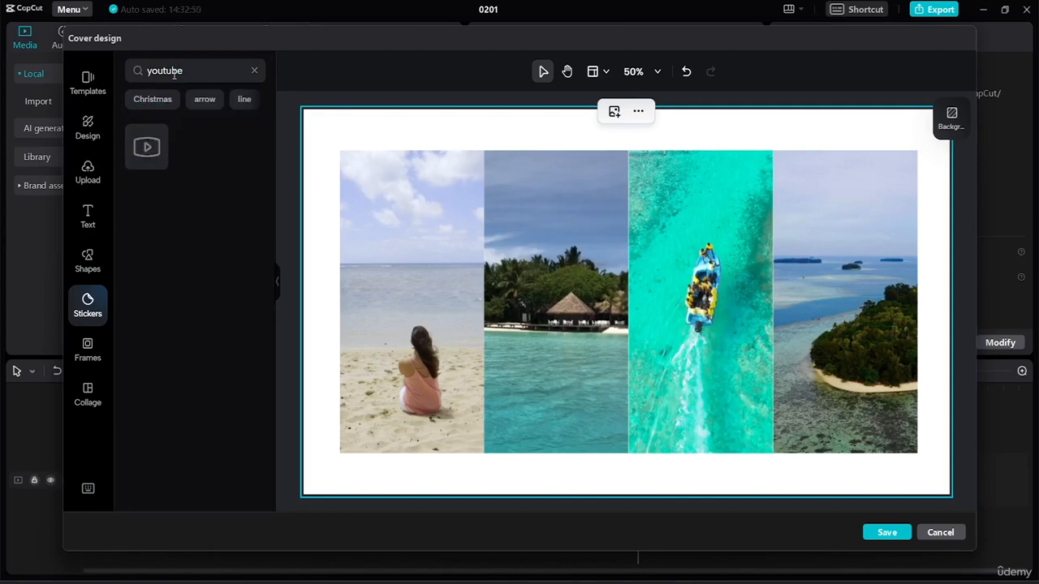
pyautogui.click(147, 147)
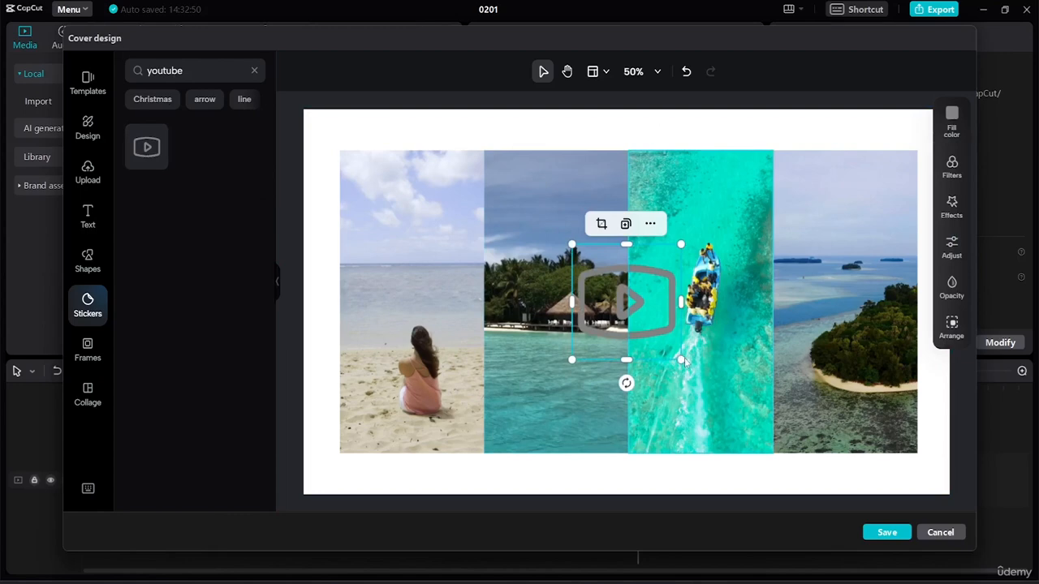
# Shrink the play-button sticker and place it in the white margin above the first frame.
pyautogui.moveTo(676, 369)
pyautogui.mouseDown()
pyautogui.moveTo(636, 340)
pyautogui.moveTo(686, 359)
pyautogui.mouseUp()
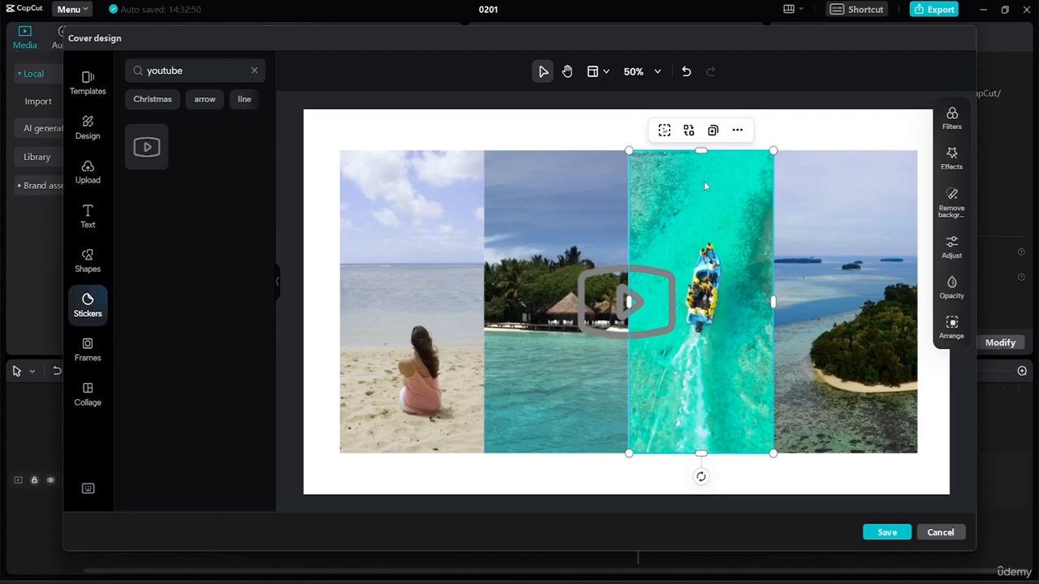
pyautogui.click(555, 175)
pyautogui.click(592, 290)
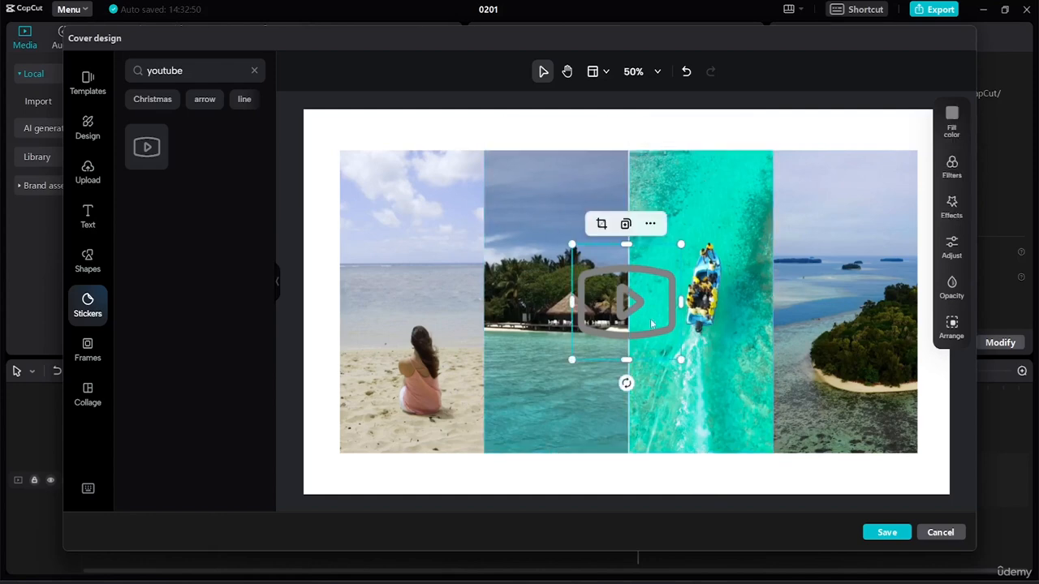
pyautogui.moveTo(682, 358); pyautogui.dragTo(358, 118)
pyautogui.click(416, 140)
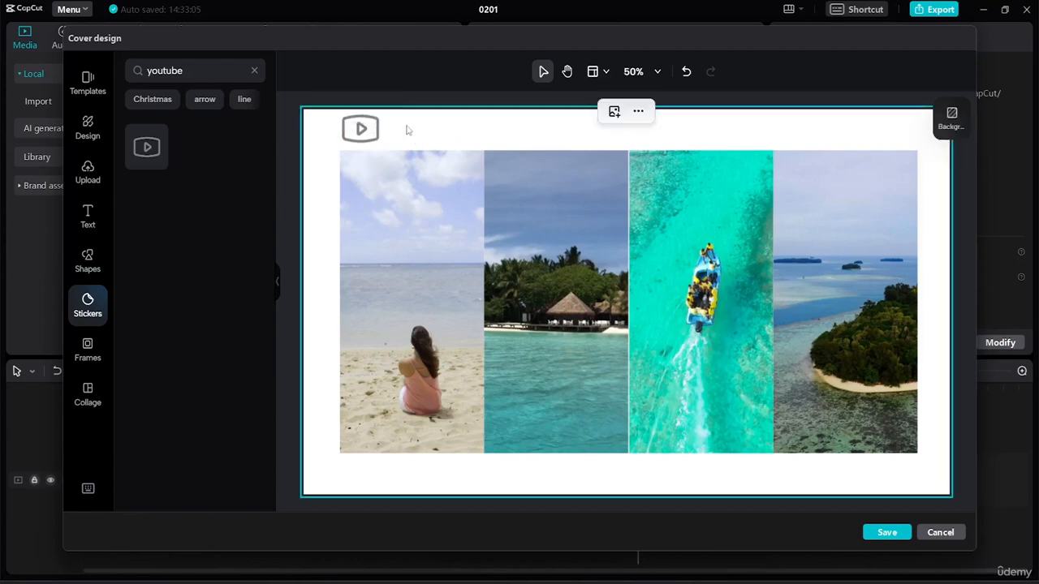
# Trim the empty border around the sticker and align its left edge with the first frame.
pyautogui.click(382, 133)
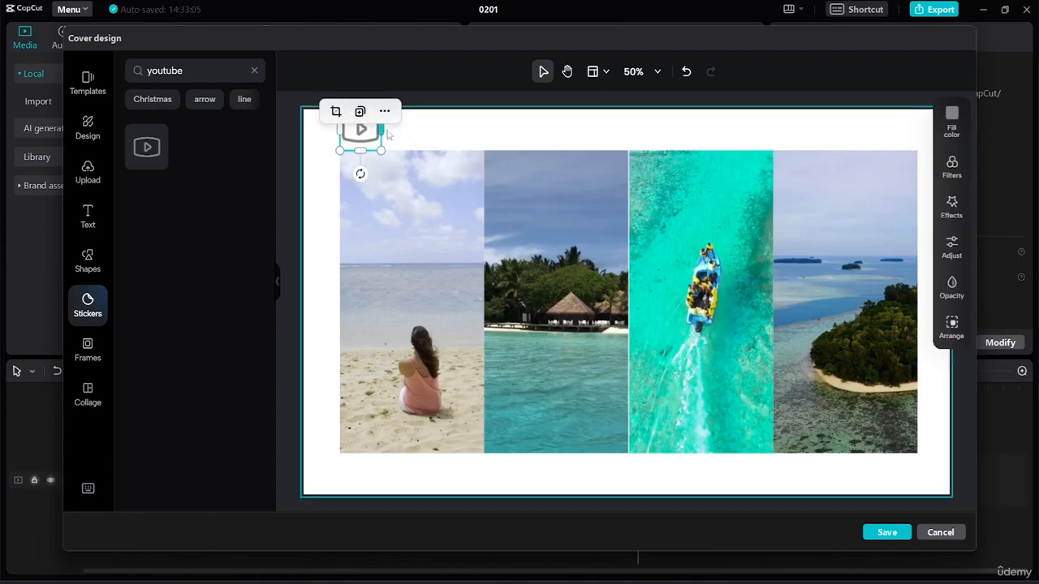
pyautogui.moveTo(379, 150); pyautogui.dragTo(378, 150)
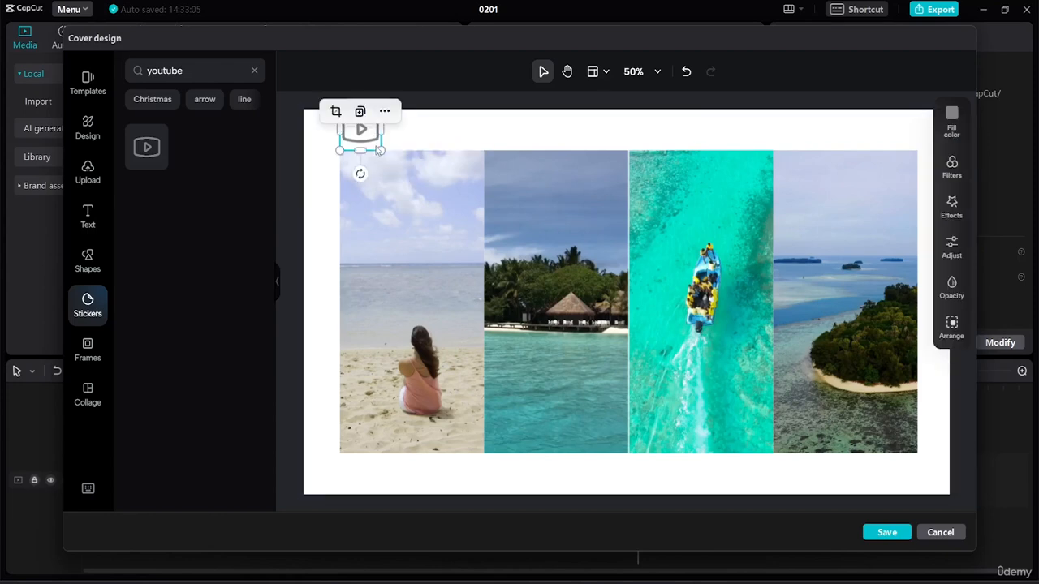
pyautogui.doubleClick(378, 151)
pyautogui.click(422, 131)
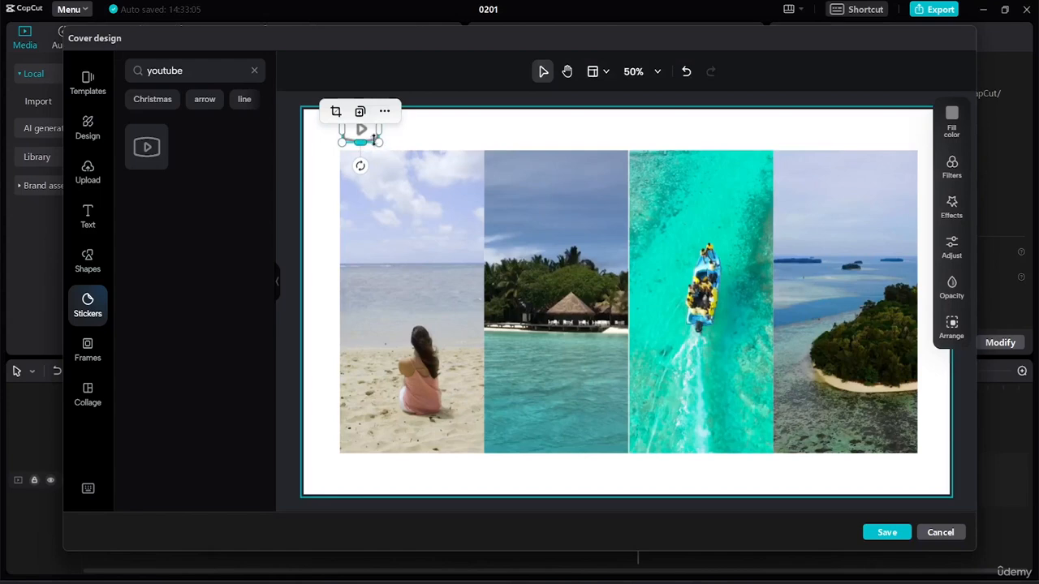
pyautogui.moveTo(373, 139); pyautogui.dragTo(358, 129)
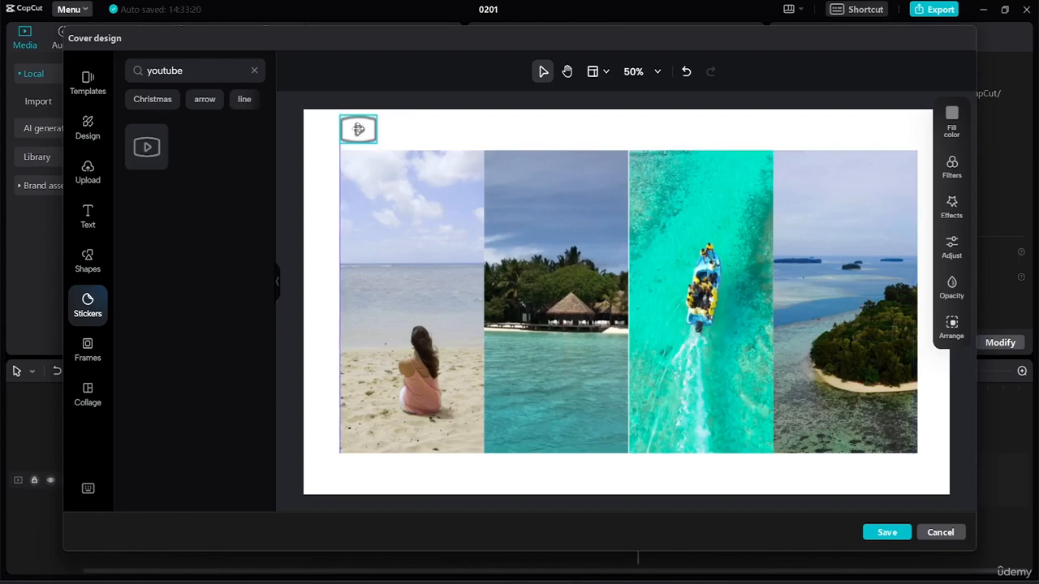
pyautogui.click(442, 144)
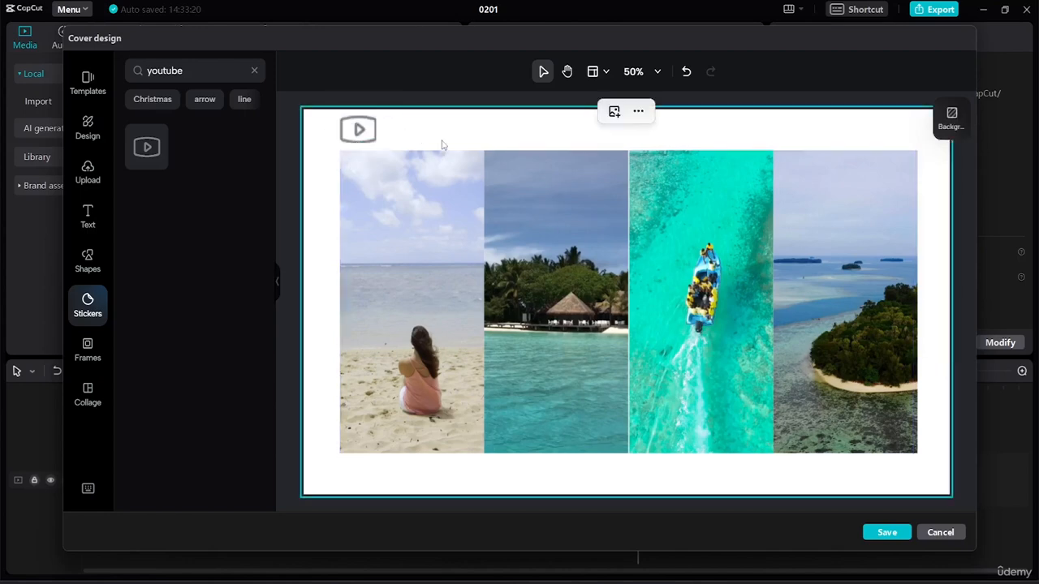
# Recolor the play-button sticker dark red with a recommended fill color palette.
pyautogui.click(361, 130)
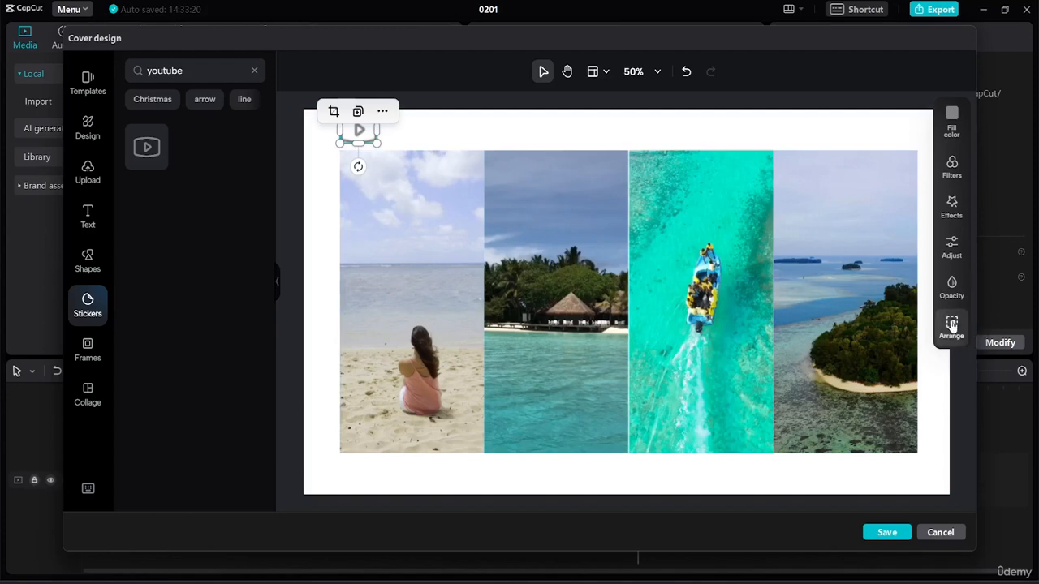
pyautogui.click(953, 126)
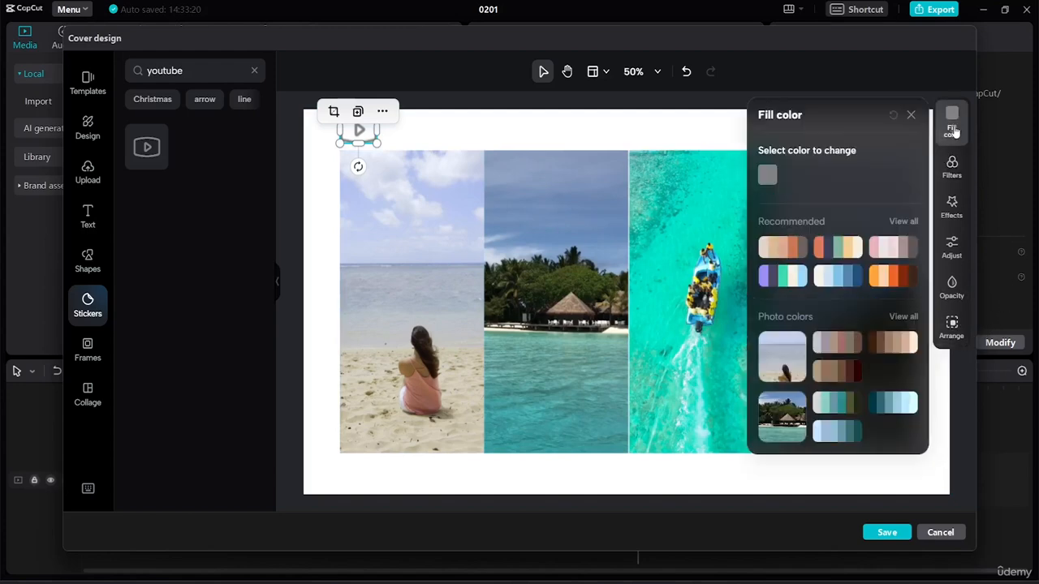
pyautogui.click(903, 285)
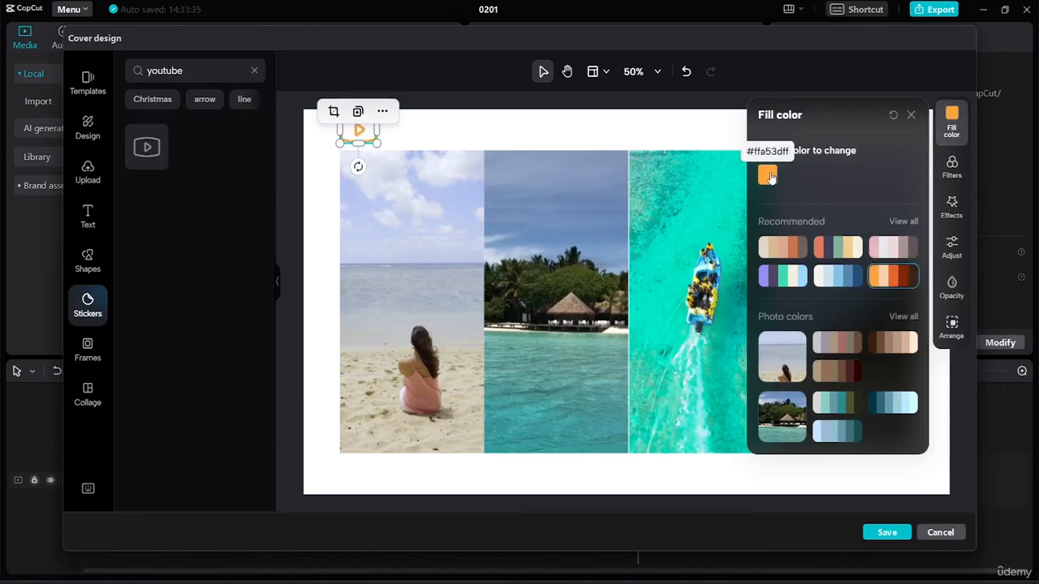
pyautogui.click(904, 223)
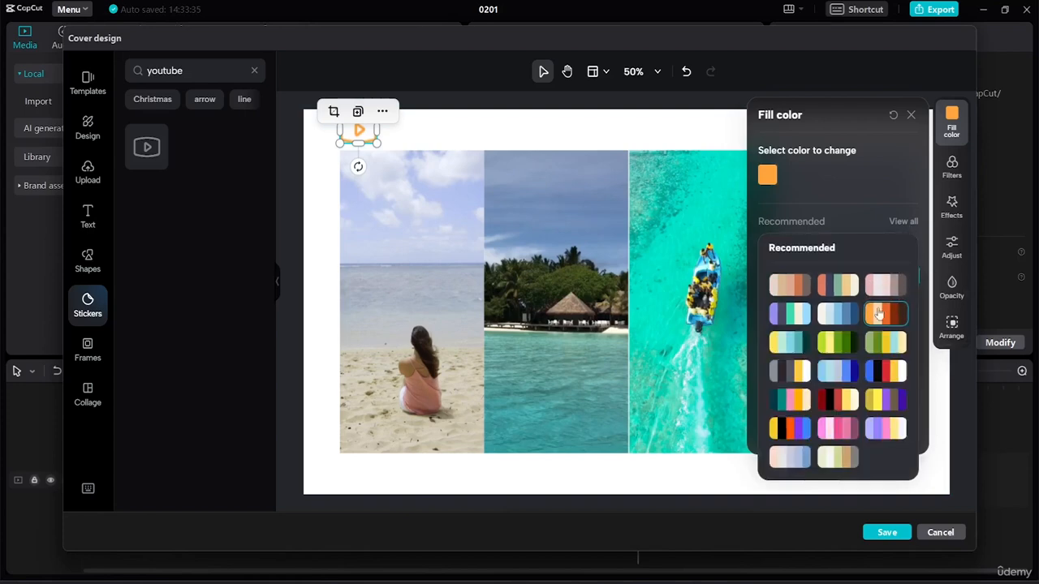
pyautogui.click(824, 409)
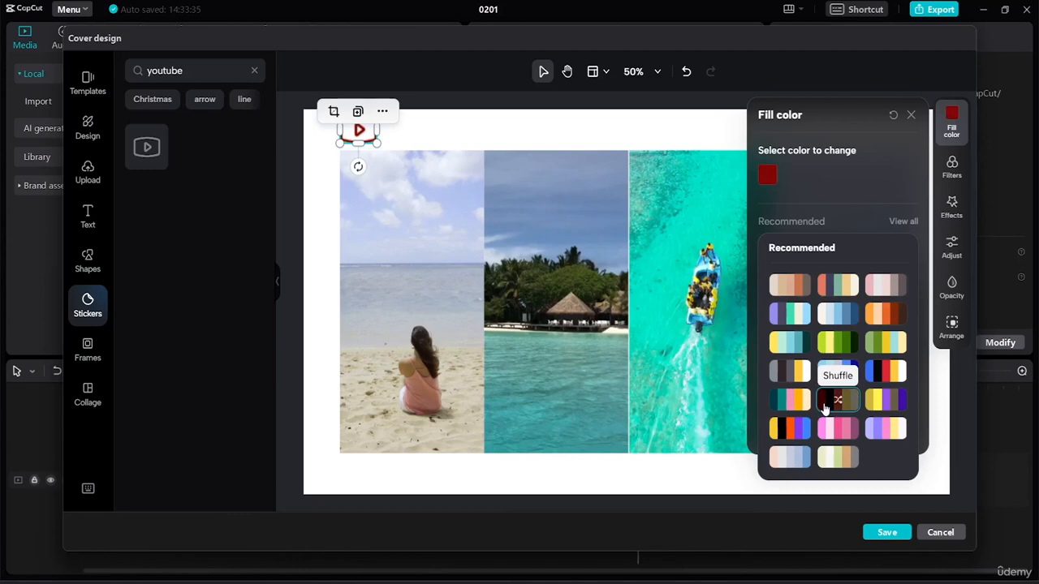
pyautogui.click(932, 474)
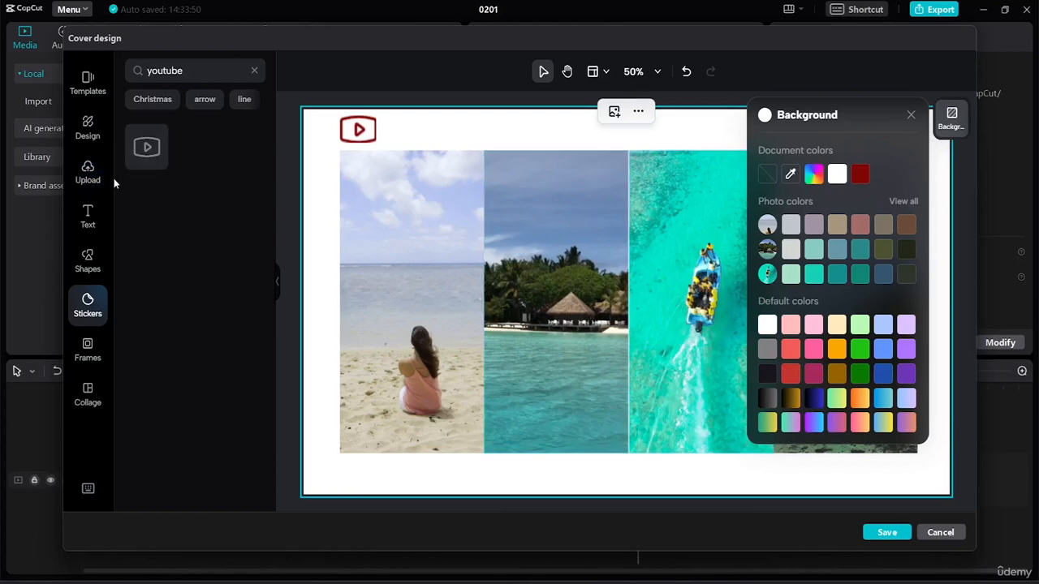
# Delete the play-button sticker from the cover.
pyautogui.click(358, 132)
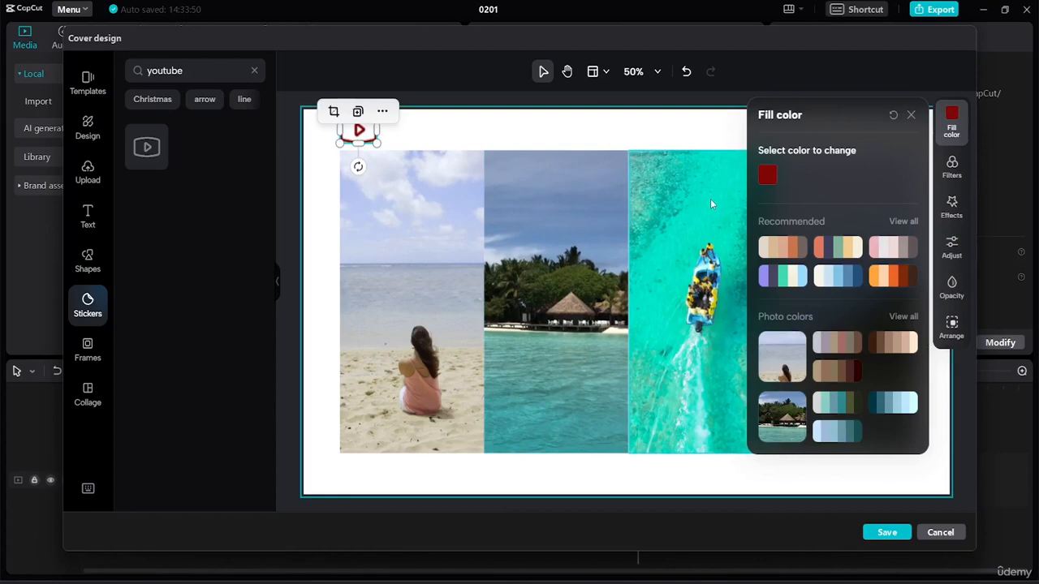
pyautogui.press('Delete')
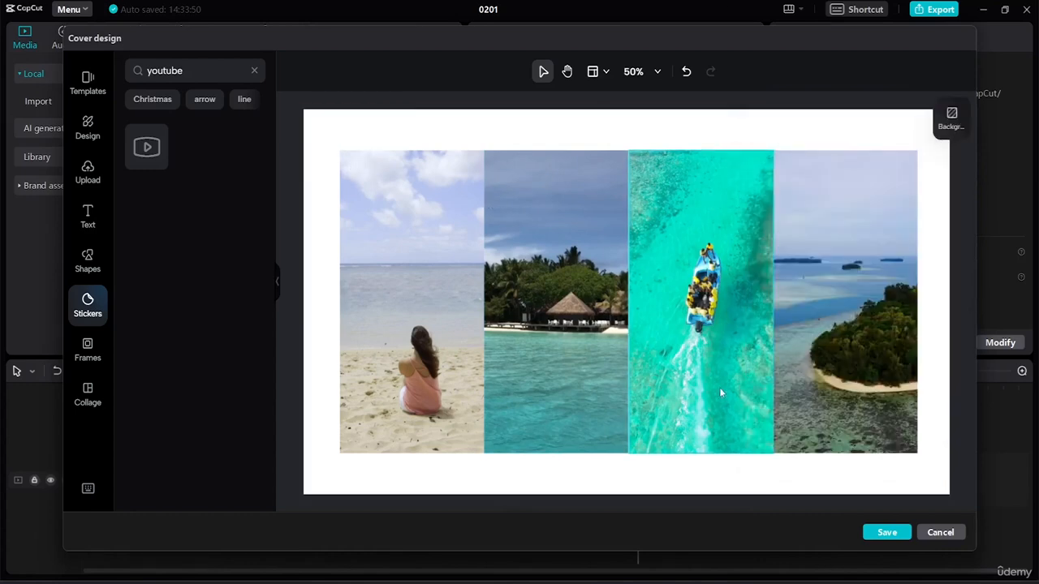
# Set the cover's background to the near-black default color #16161d.
pyautogui.click(413, 128)
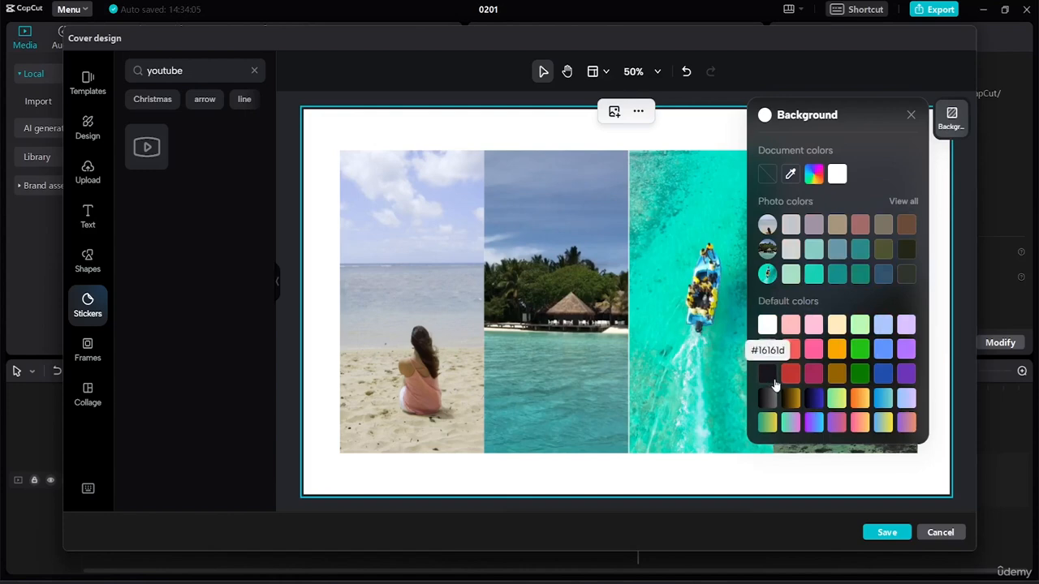
pyautogui.click(769, 375)
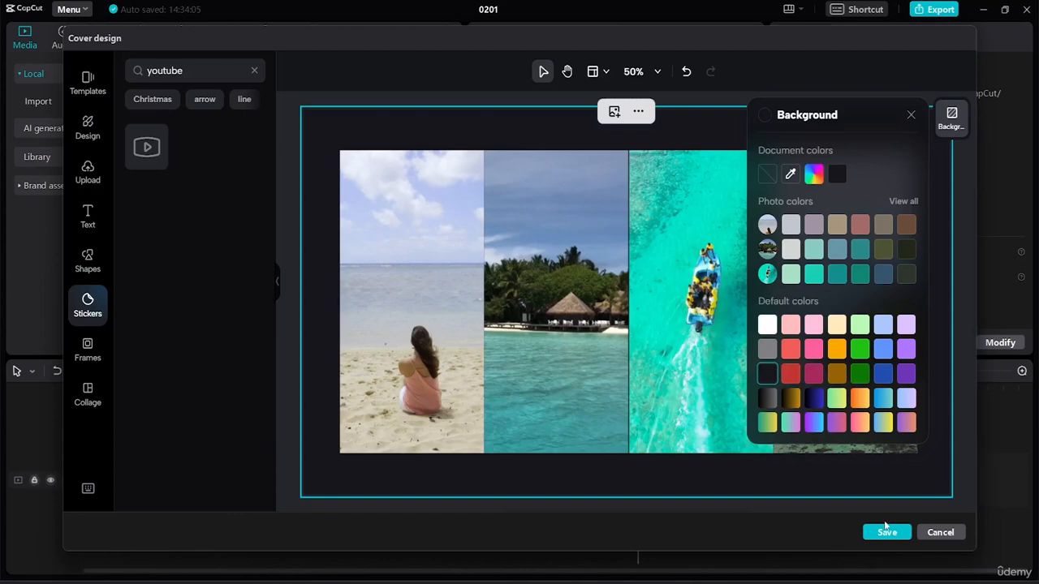
pyautogui.click(912, 116)
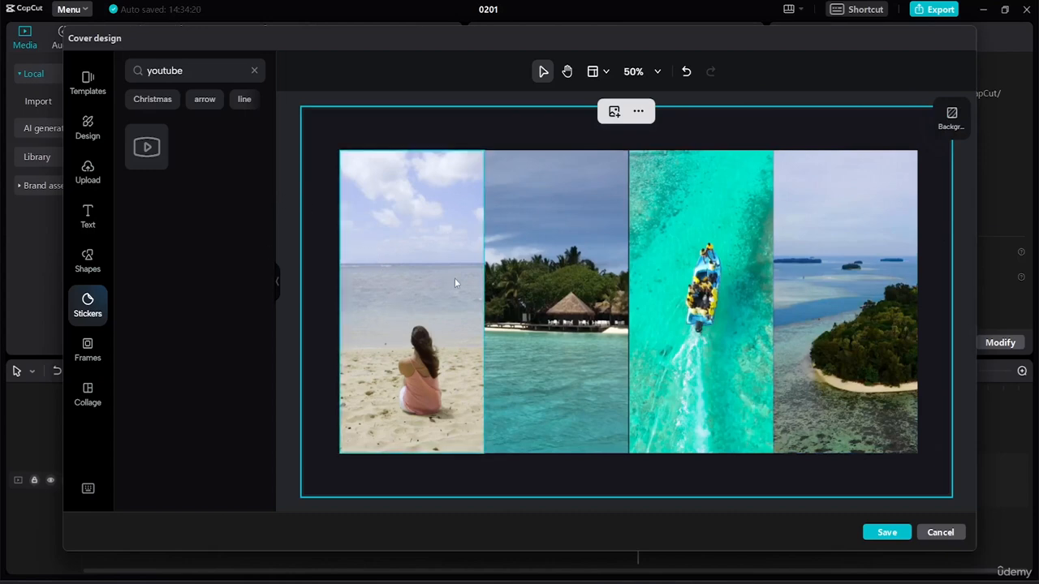
# Add a square shape and reshape it into a flat band across the top of all four frames.
pyautogui.click(93, 268)
pyautogui.click(154, 384)
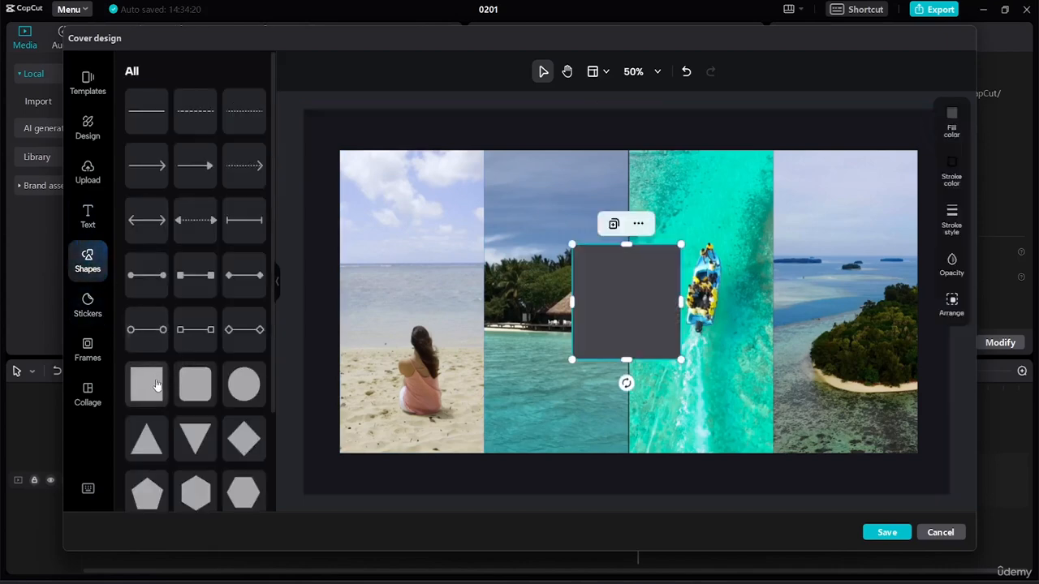
pyautogui.moveTo(625, 279); pyautogui.dragTo(397, 180)
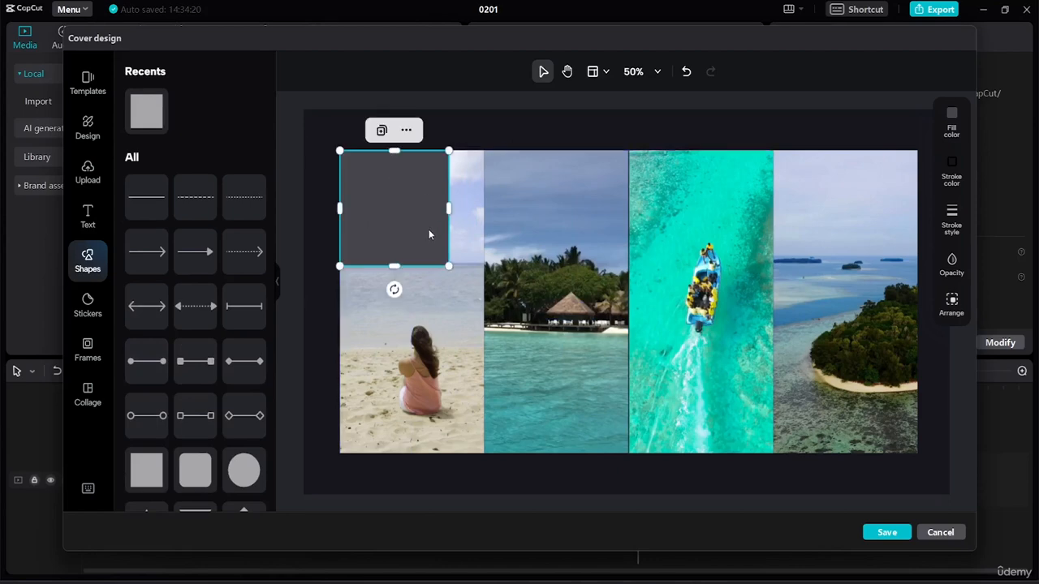
pyautogui.moveTo(392, 263); pyautogui.dragTo(391, 215)
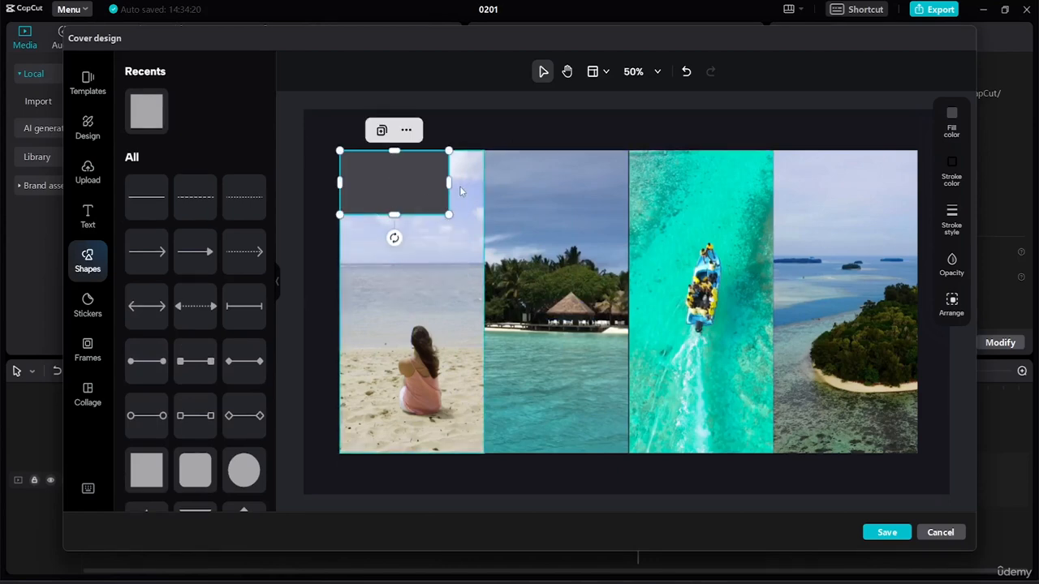
pyautogui.moveTo(450, 182); pyautogui.dragTo(919, 228)
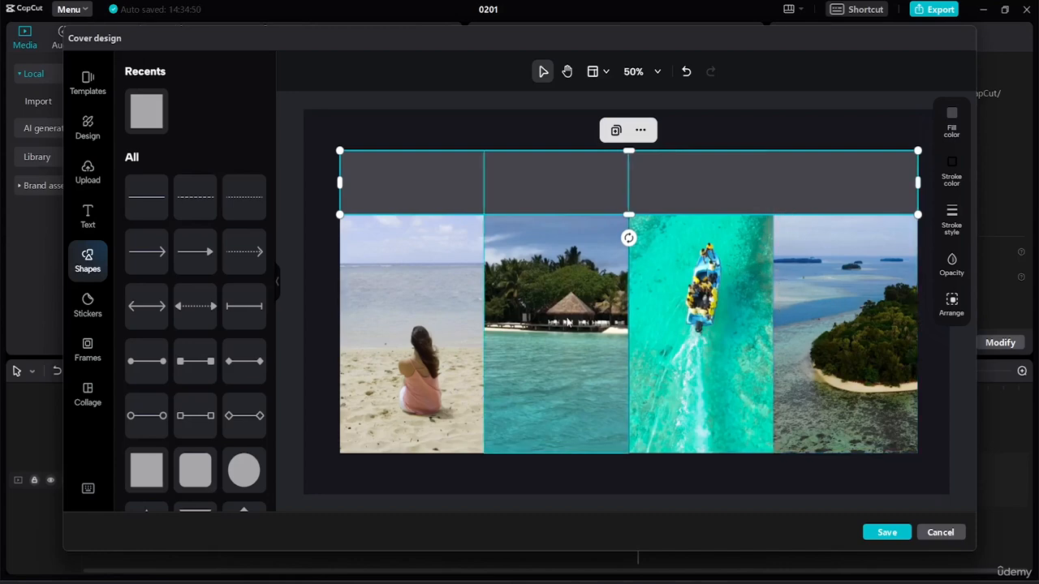
# Add the green Holiday text style to the cover and center it over the gray band.
pyautogui.click(87, 223)
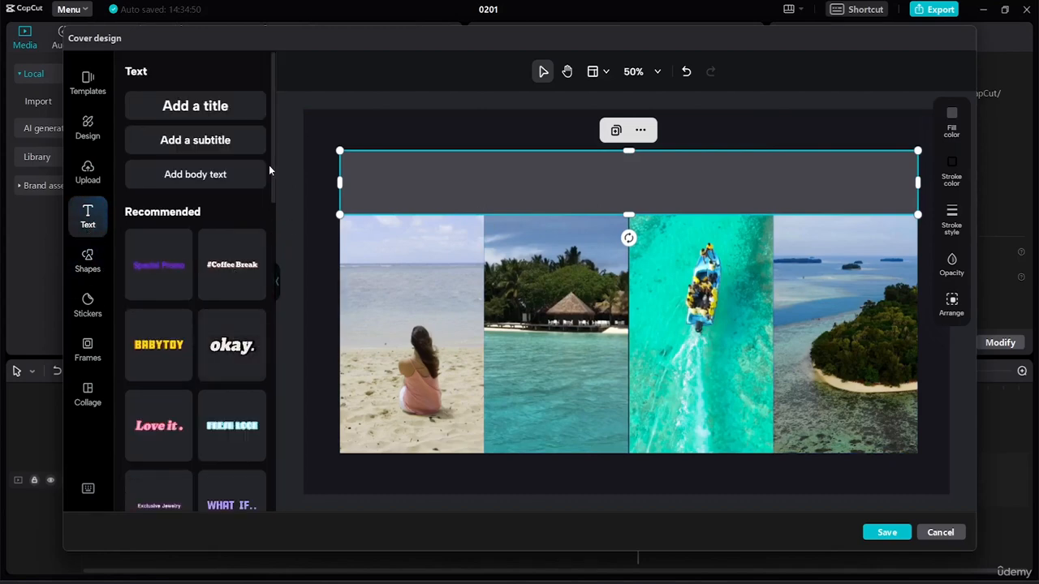
pyautogui.moveTo(269, 168); pyautogui.dragTo(276, 273)
pyautogui.click(256, 219)
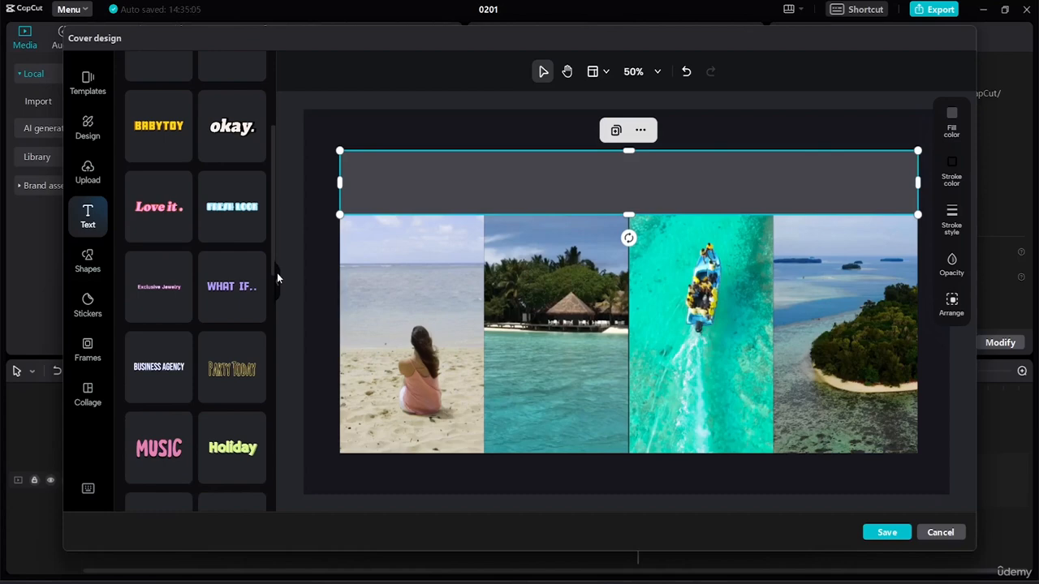
pyautogui.click(228, 453)
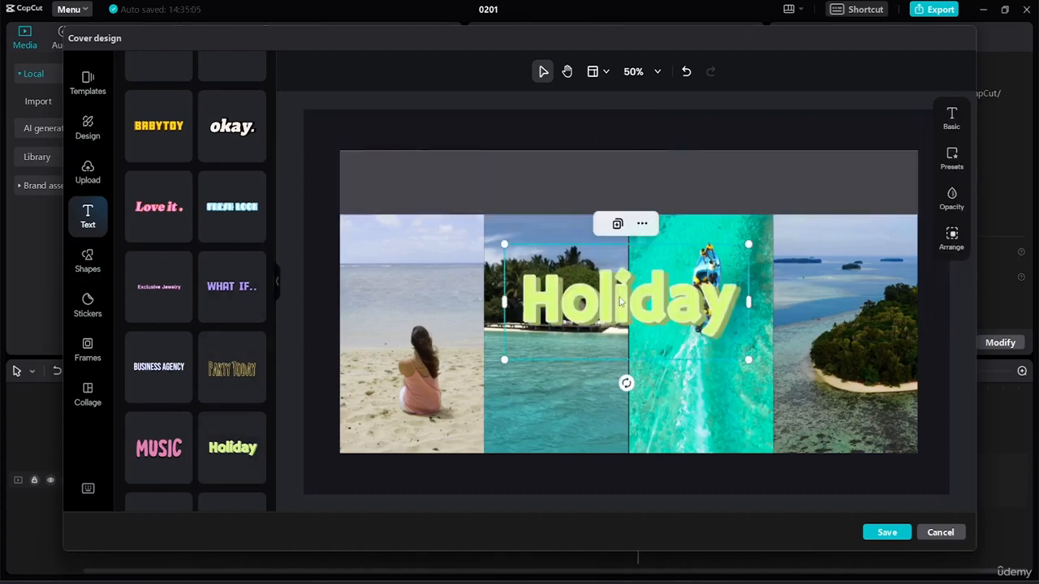
pyautogui.moveTo(620, 302); pyautogui.dragTo(620, 175)
# Clear the Holiday placeholder wording from the title text over the gray band.
pyautogui.click(747, 208)
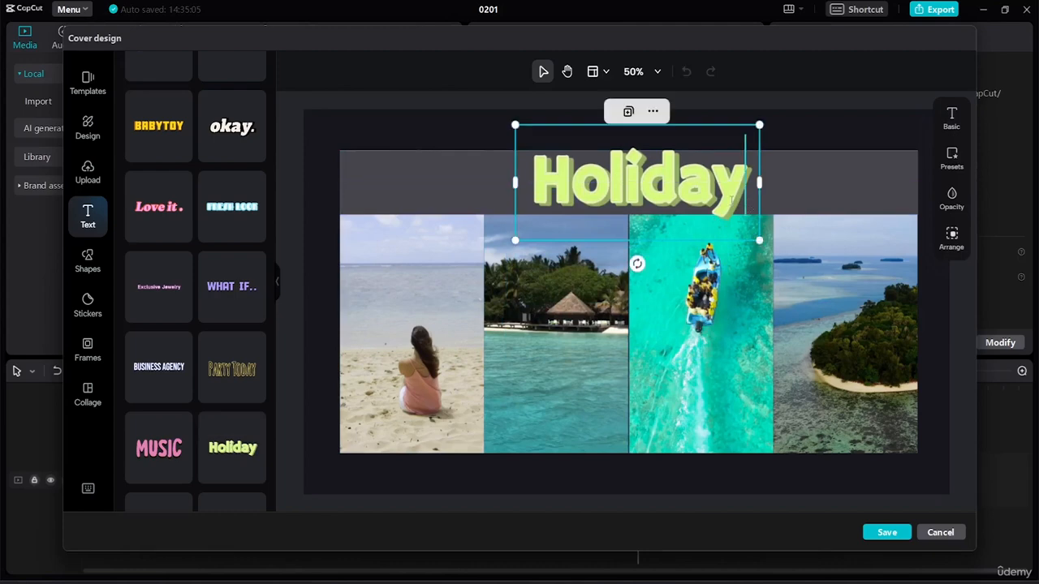
pyautogui.press('BackSpace')
pyautogui.press('BackSpace')
pyautogui.press('BackSpace')
pyautogui.press('BackSpace')
pyautogui.press('BackSpace')
pyautogui.press('BackSpace')
pyautogui.press('BackSpace')
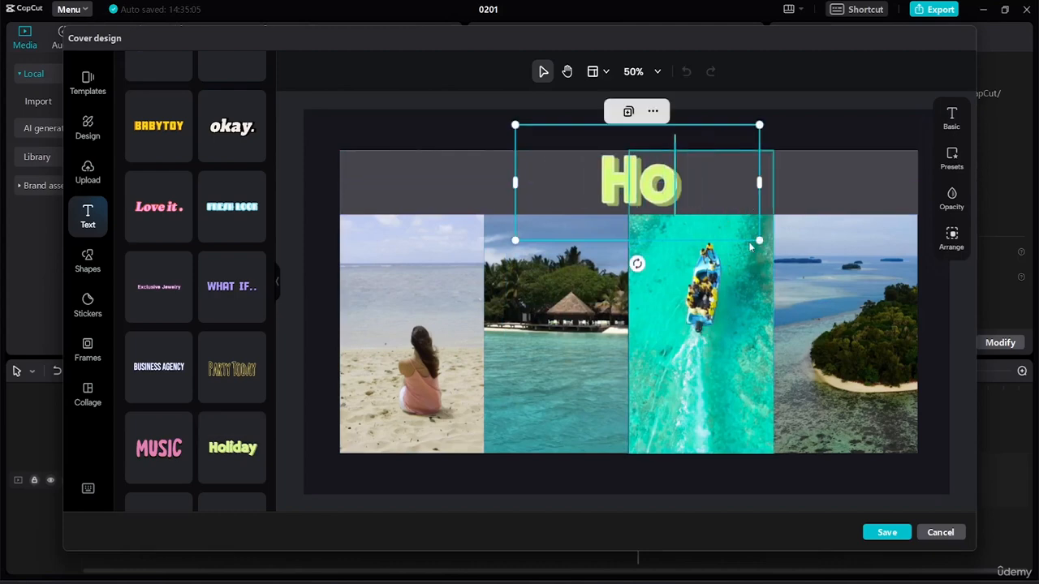
pyautogui.write('1')
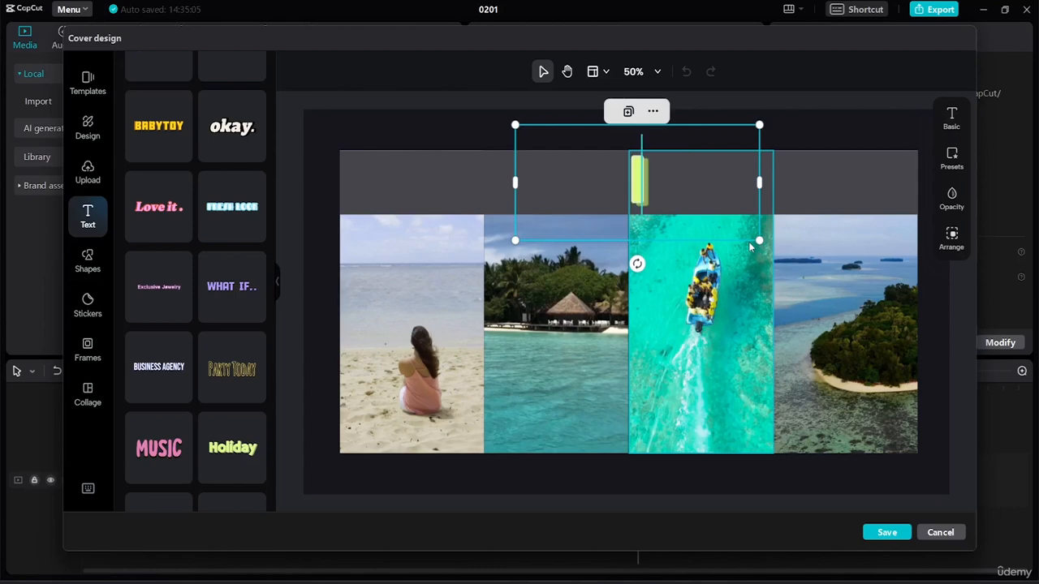
pyautogui.write('0')
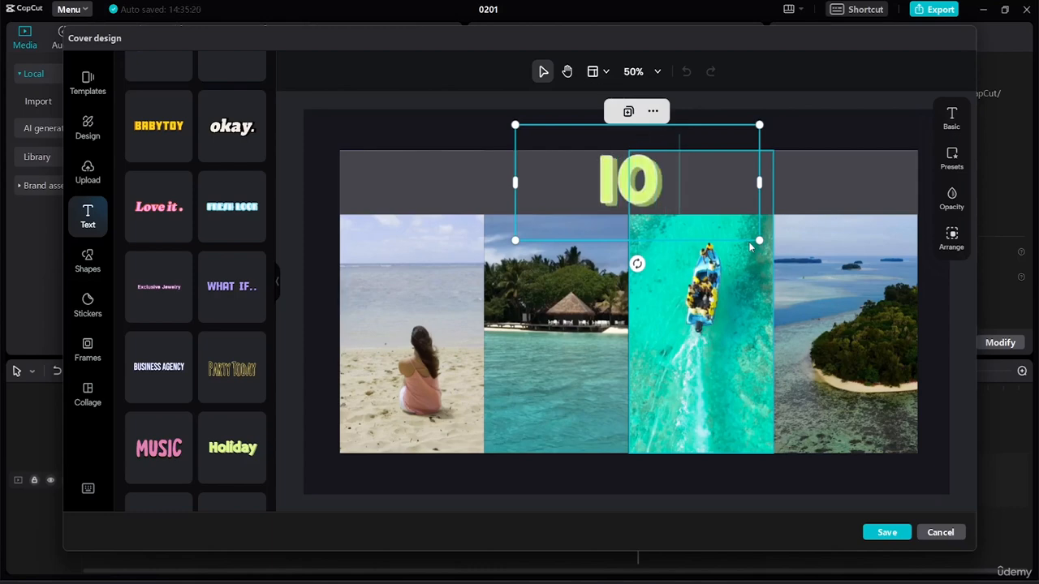
pyautogui.write(' beac')
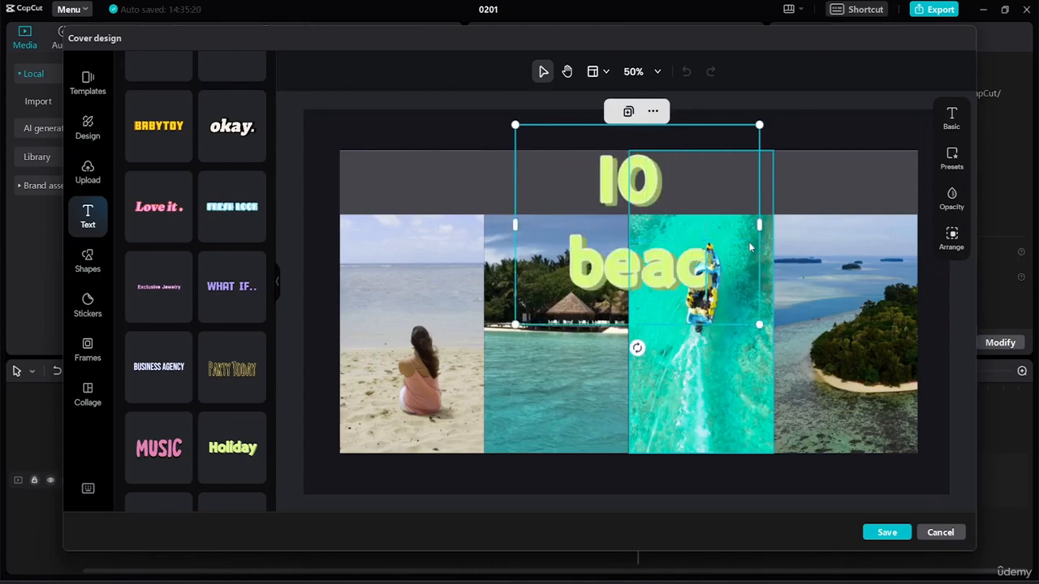
pyautogui.write('hes to visu')
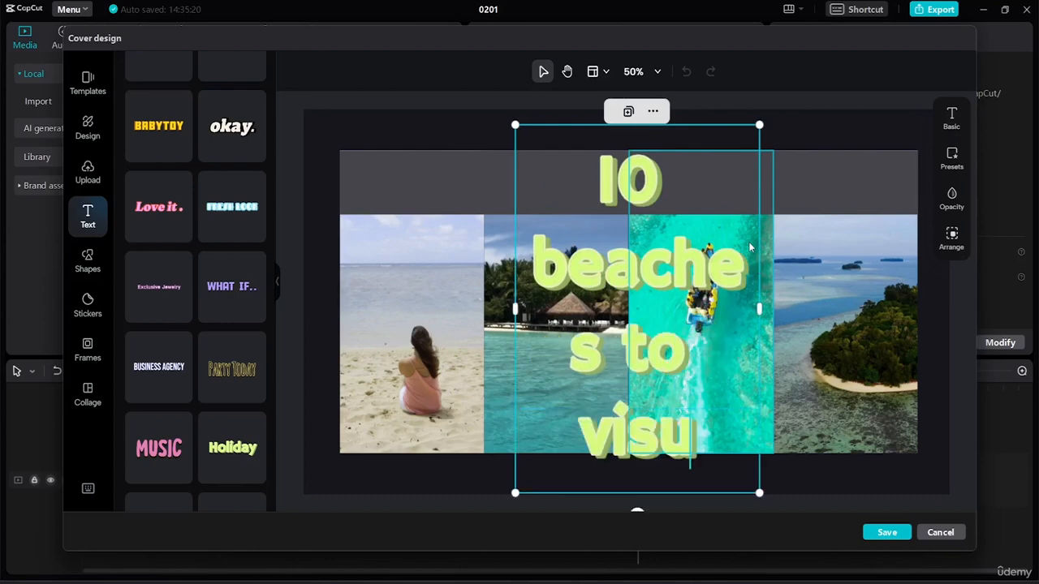
pyautogui.press('BackSpace')
pyautogui.press('BackSpace')
pyautogui.press('BackSpace')
pyautogui.press('BackSpace')
pyautogui.press('BackSpace')
pyautogui.press('BackSpace')
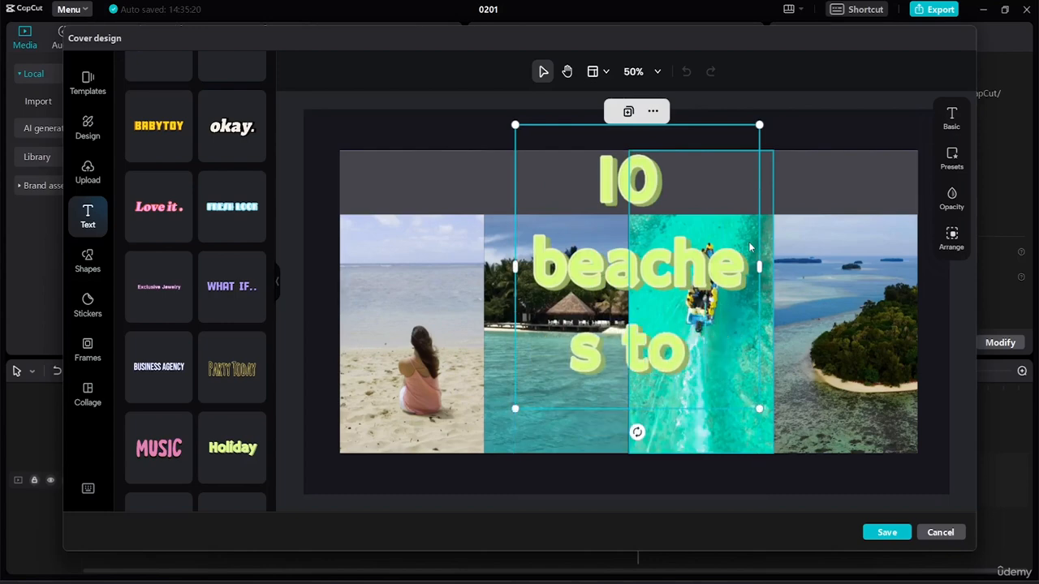
pyautogui.press('BackSpace')
pyautogui.press('BackSpace')
pyautogui.press('BackSpace')
pyautogui.press('BackSpace')
pyautogui.press('BackSpace')
pyautogui.press('BackSpace')
pyautogui.press('BackSpace')
pyautogui.press('BackSpace')
pyautogui.press('BackSpace')
pyautogui.press('BackSpace')
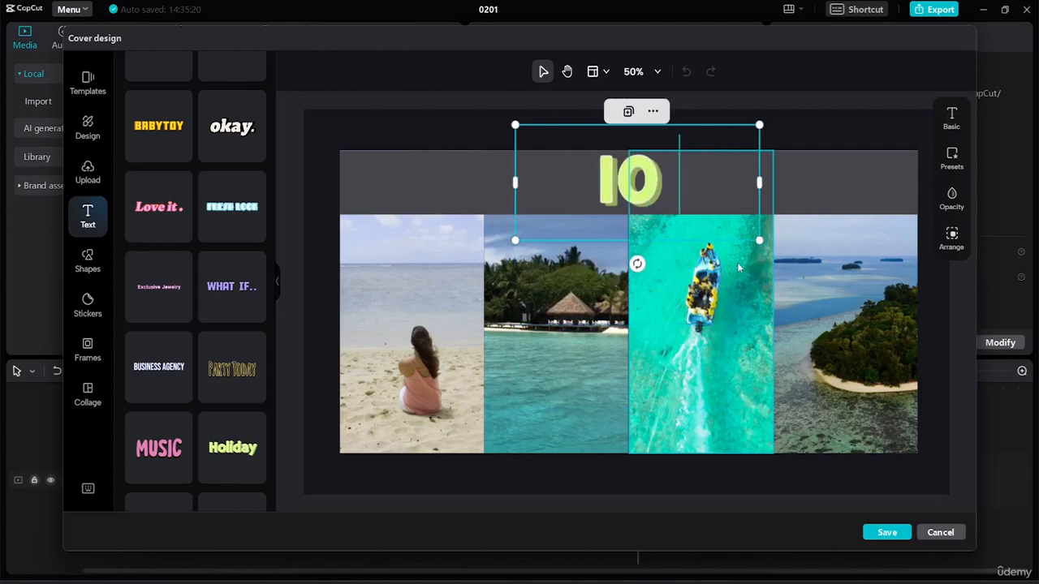
pyautogui.write('beache')
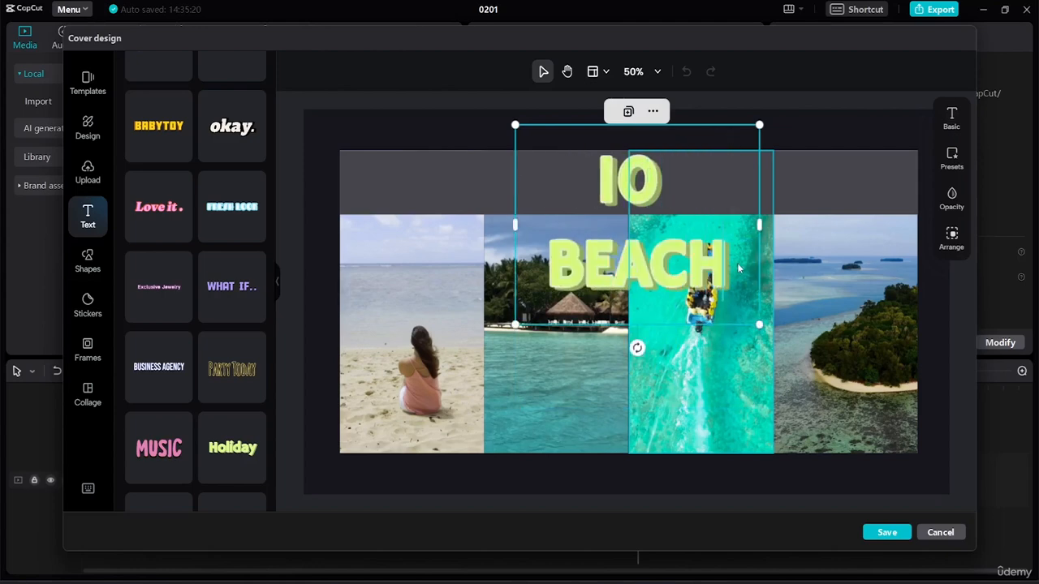
pyautogui.press('BackSpace')
pyautogui.press('BackSpace')
pyautogui.press('BackSpace')
pyautogui.press('BackSpace')
pyautogui.press('BackSpace')
pyautogui.press('BackSpace')
pyautogui.press('BackSpace')
pyautogui.press('BackSpace')
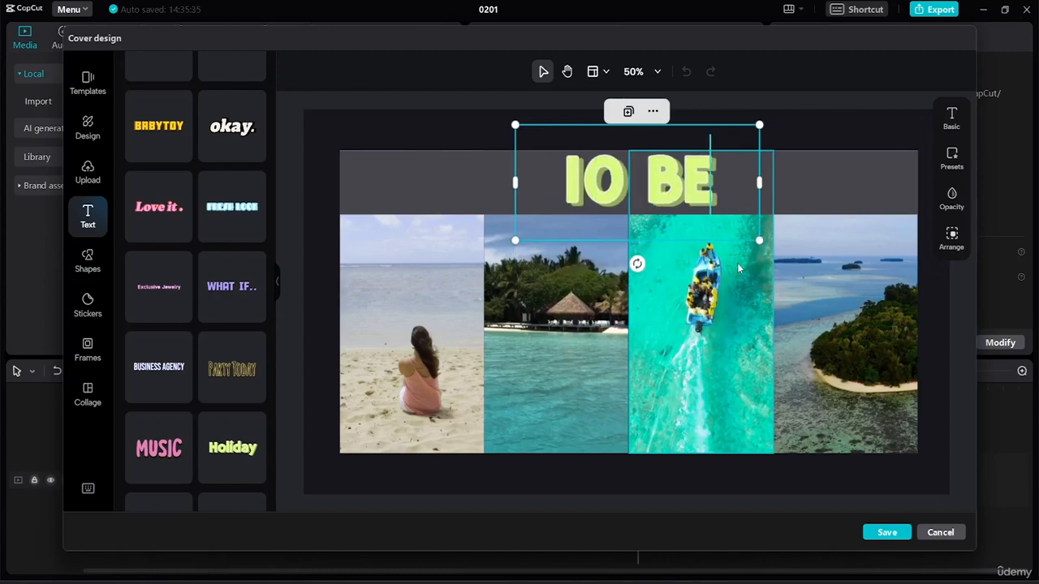
pyautogui.press('BackSpace')
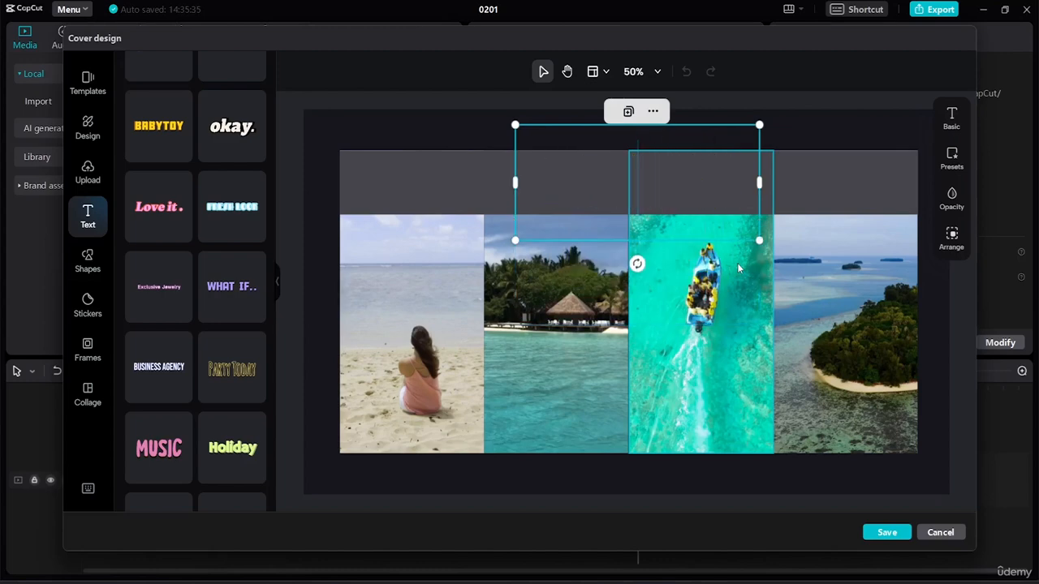
# Enter "4 BEACHES TO VISIT THIS SUMMER" as the cover title.
pyautogui.write('4 beach')
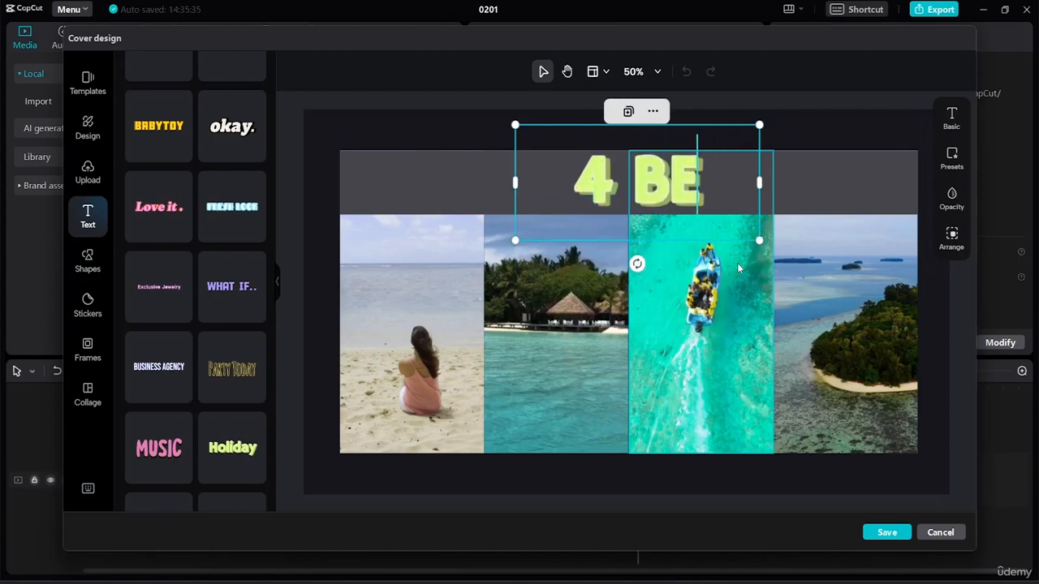
pyautogui.write('es to vi')
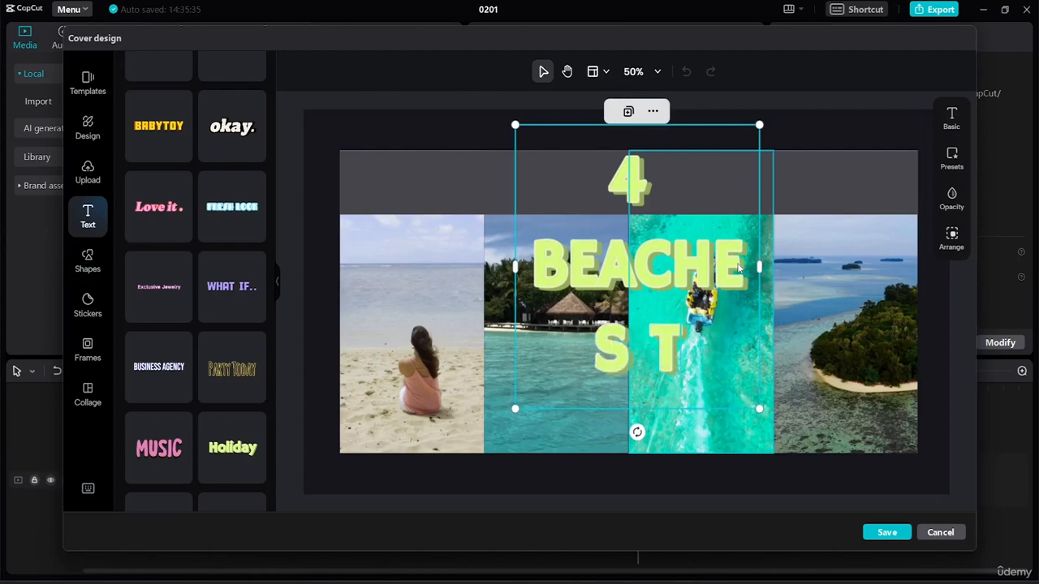
pyautogui.write('t')
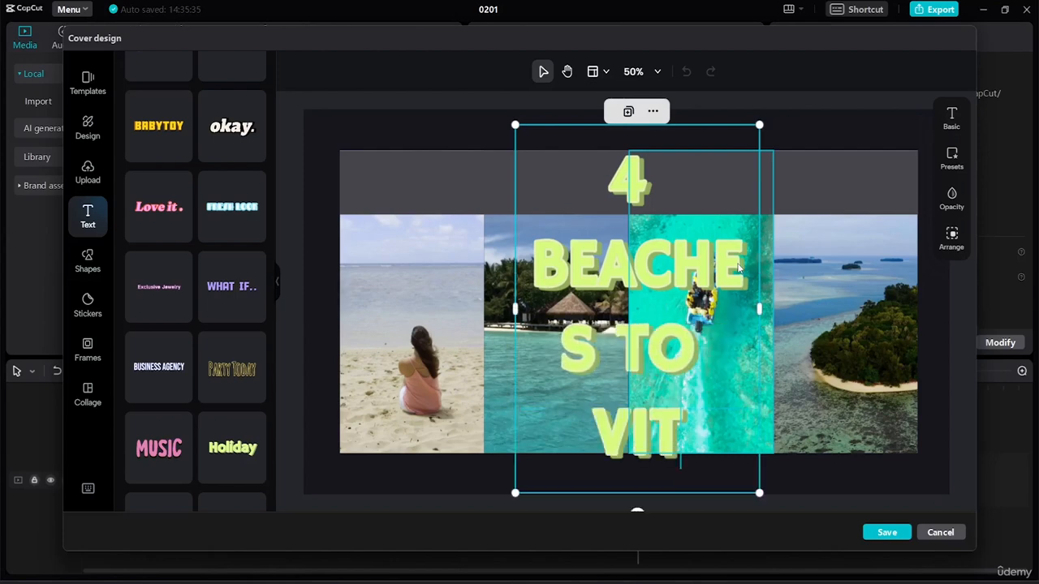
pyautogui.press('BackSpace')
pyautogui.press('BackSpace')
pyautogui.write('isu')
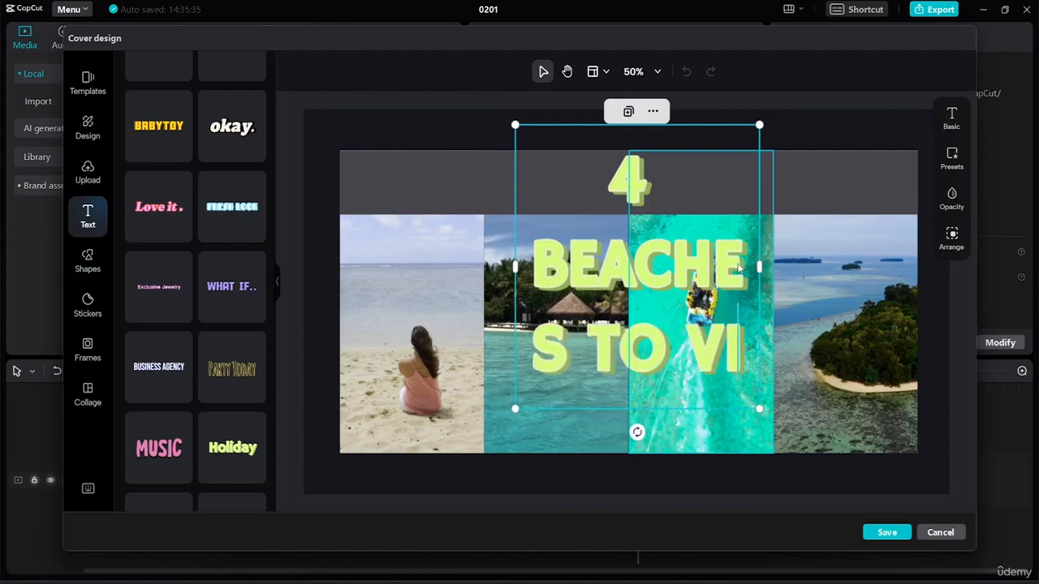
pyautogui.press('BackSpace')
pyautogui.write('it this s')
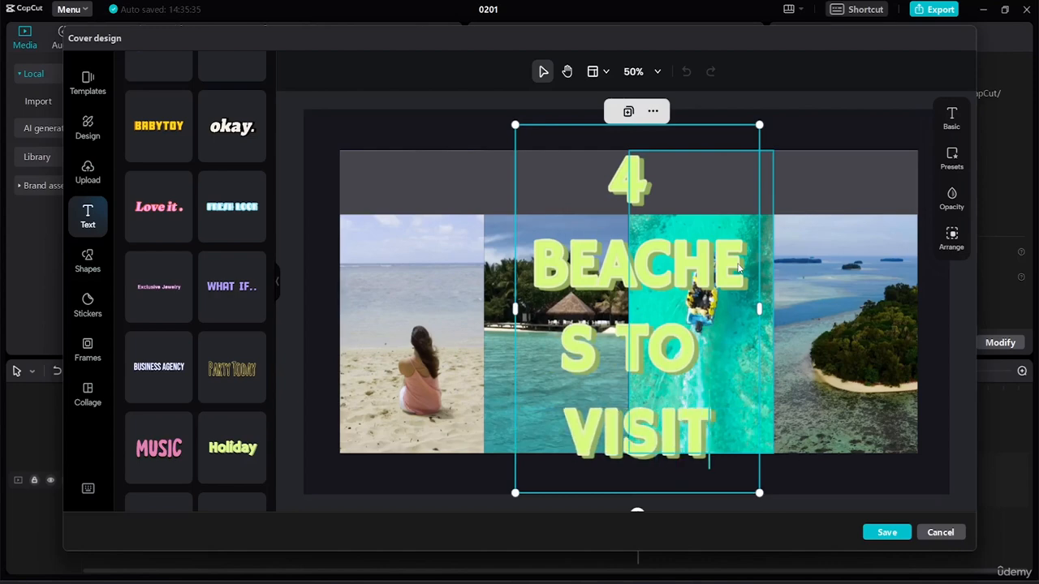
pyautogui.write('umm')
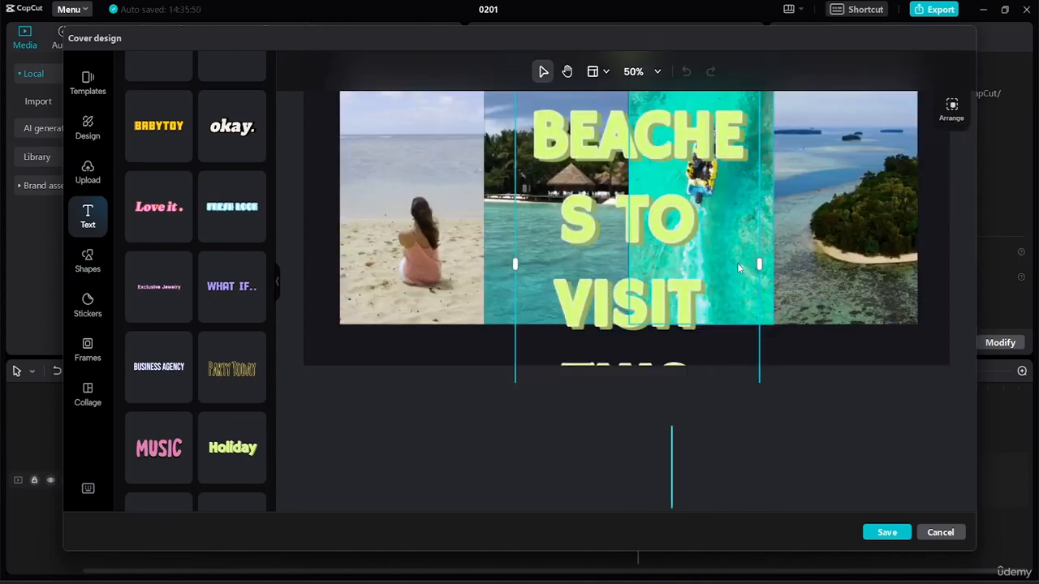
pyautogui.write('er')
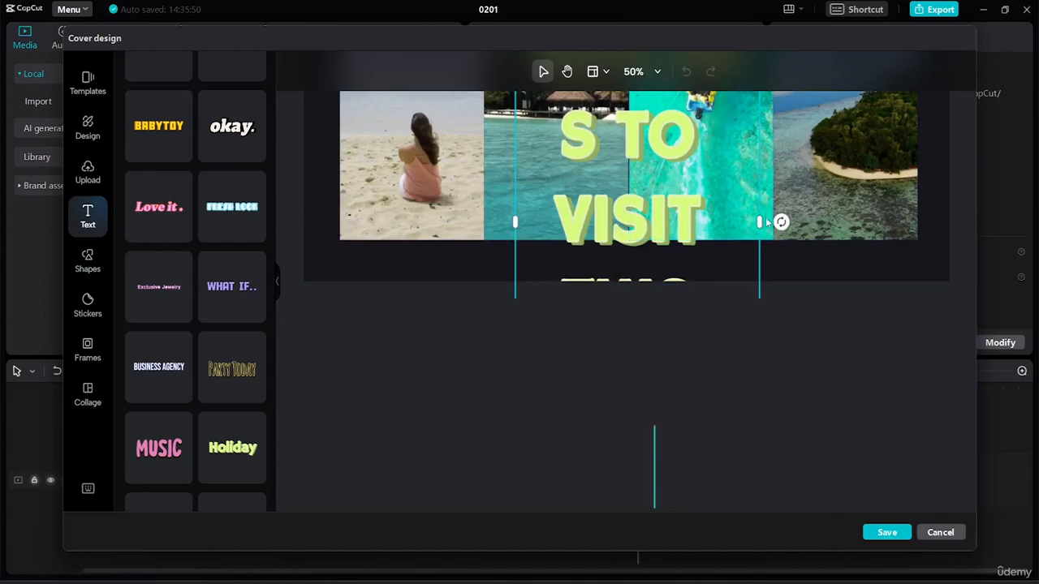
# Scale down the title and widen its text box to about 1641 × 149 so the wording fits on one line.
pyautogui.moveTo(760, 220); pyautogui.dragTo(962, 293)
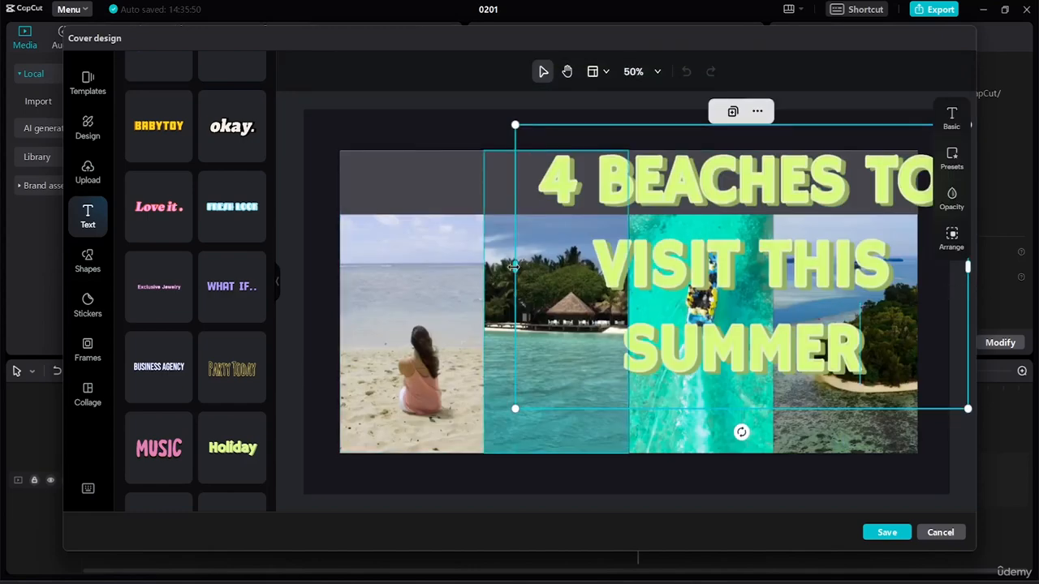
pyautogui.moveTo(514, 267); pyautogui.dragTo(350, 258)
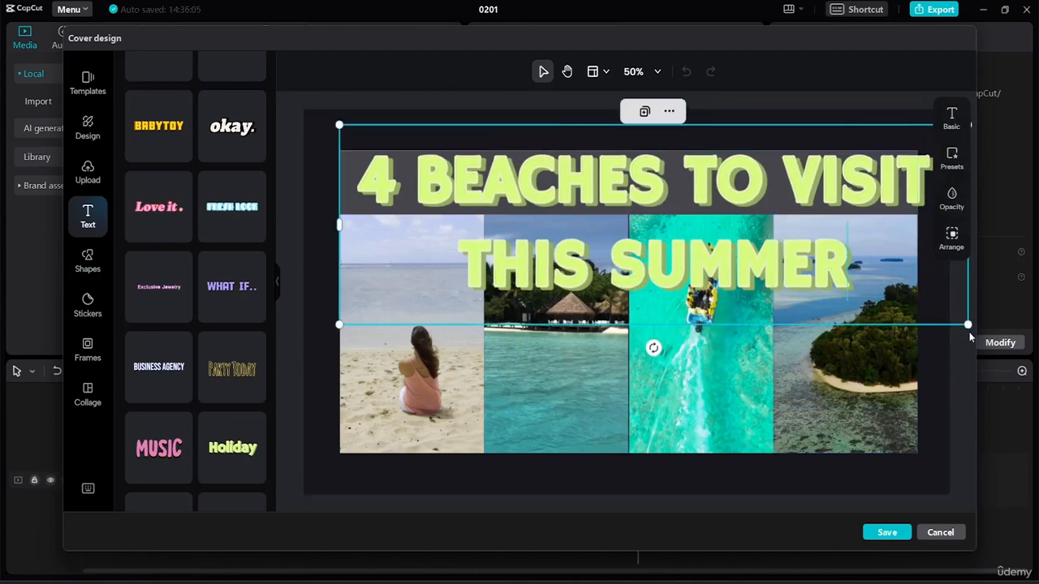
pyautogui.moveTo(968, 324); pyautogui.dragTo(641, 131)
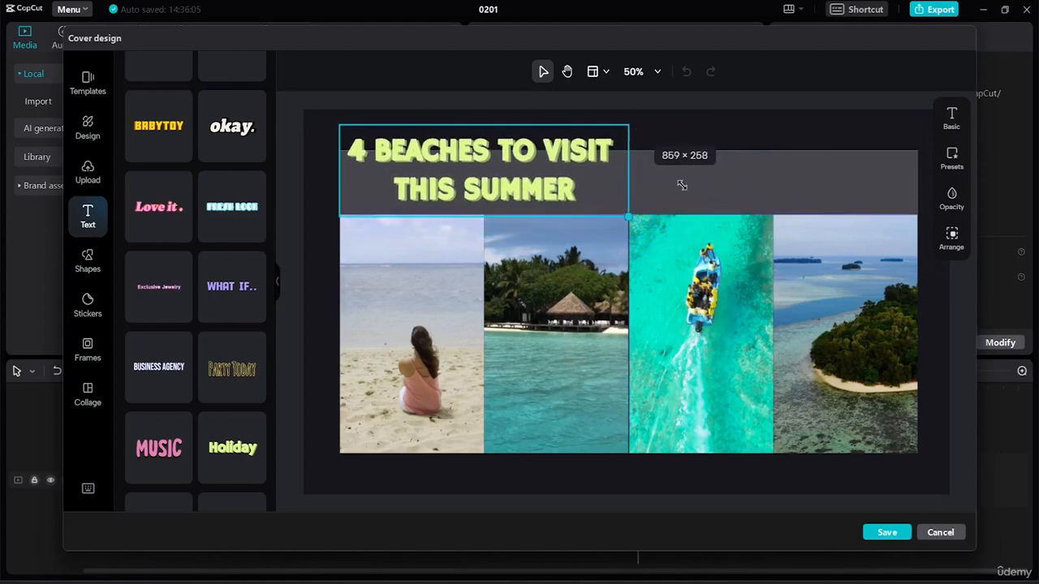
pyautogui.moveTo(681, 185); pyautogui.dragTo(646, 179)
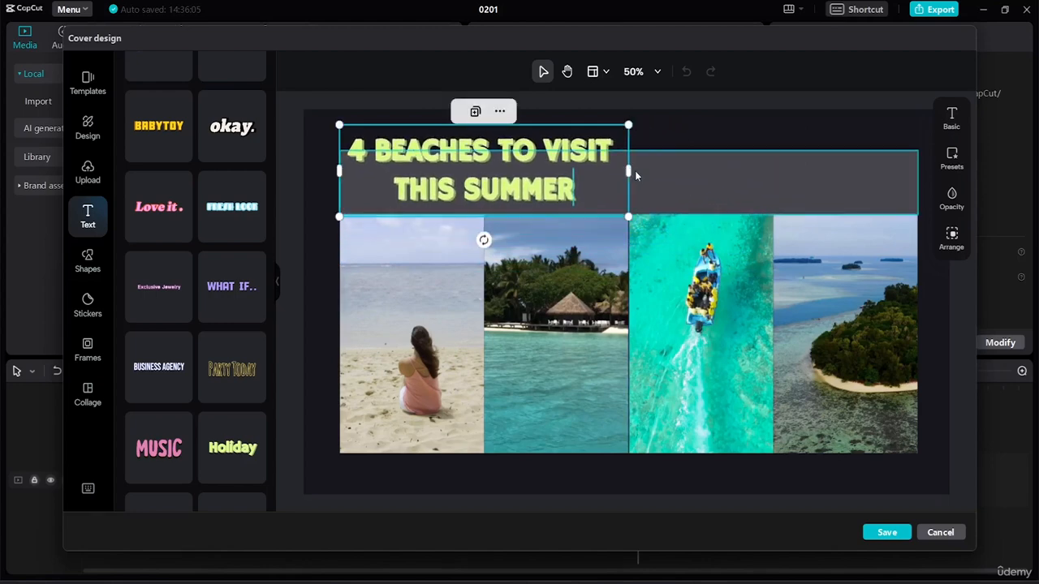
pyautogui.moveTo(632, 170); pyautogui.dragTo(892, 198)
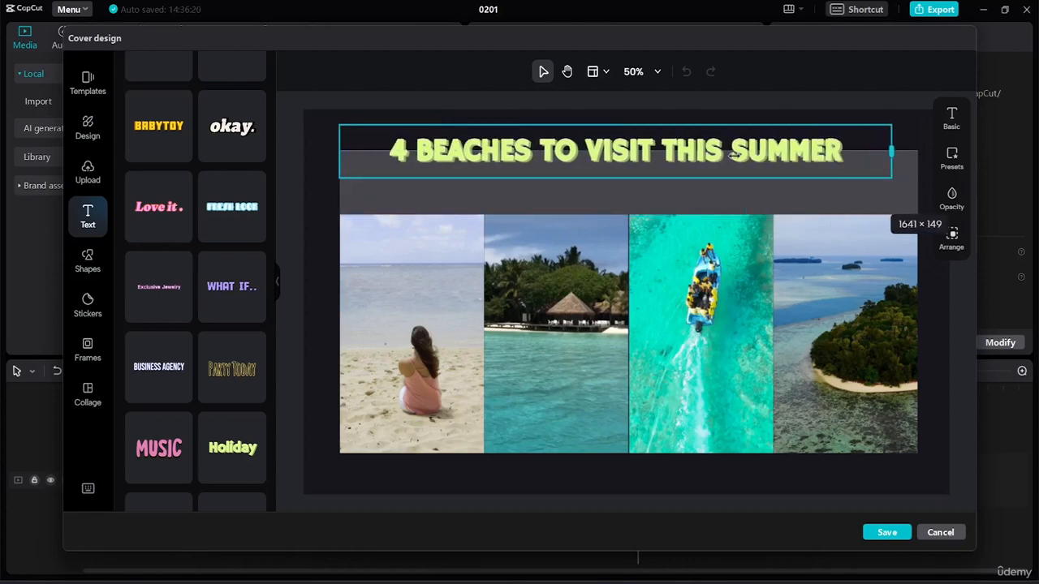
# Center the one-line title horizontally and vertically within the gray band and deselect it.
pyautogui.click(764, 192)
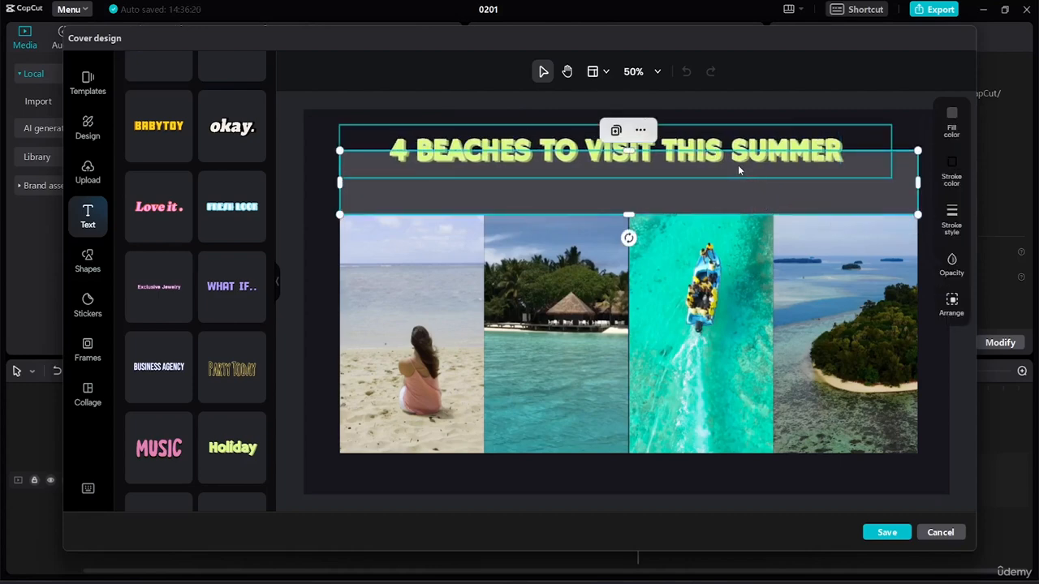
pyautogui.moveTo(675, 145); pyautogui.dragTo(690, 171)
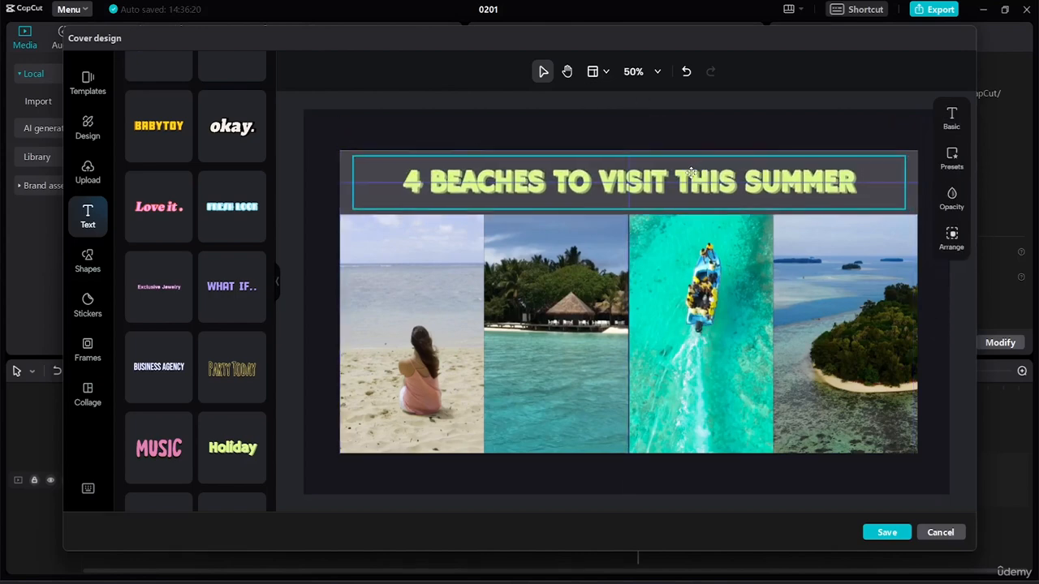
pyautogui.click(873, 178)
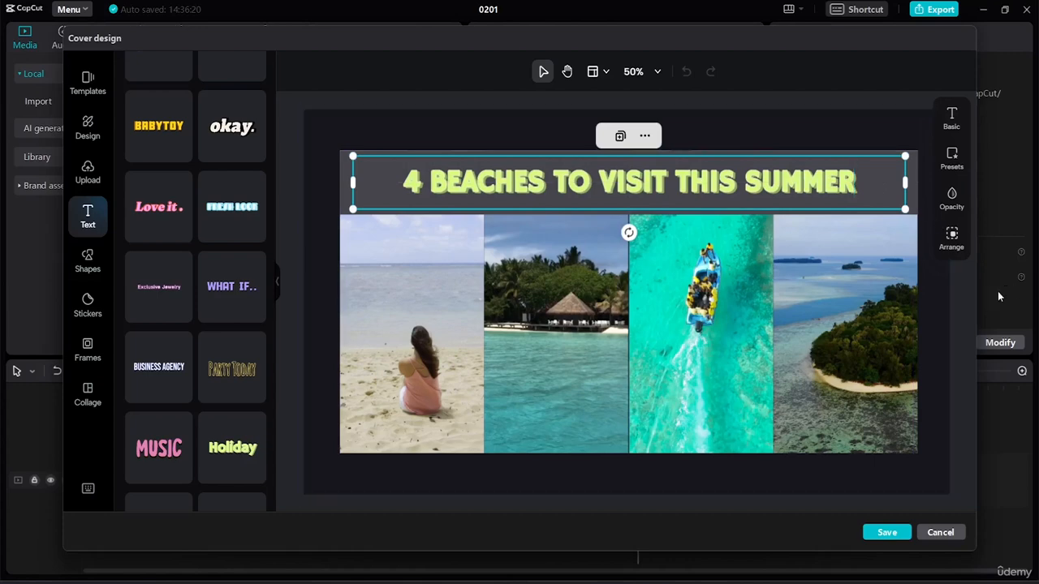
pyautogui.click(963, 364)
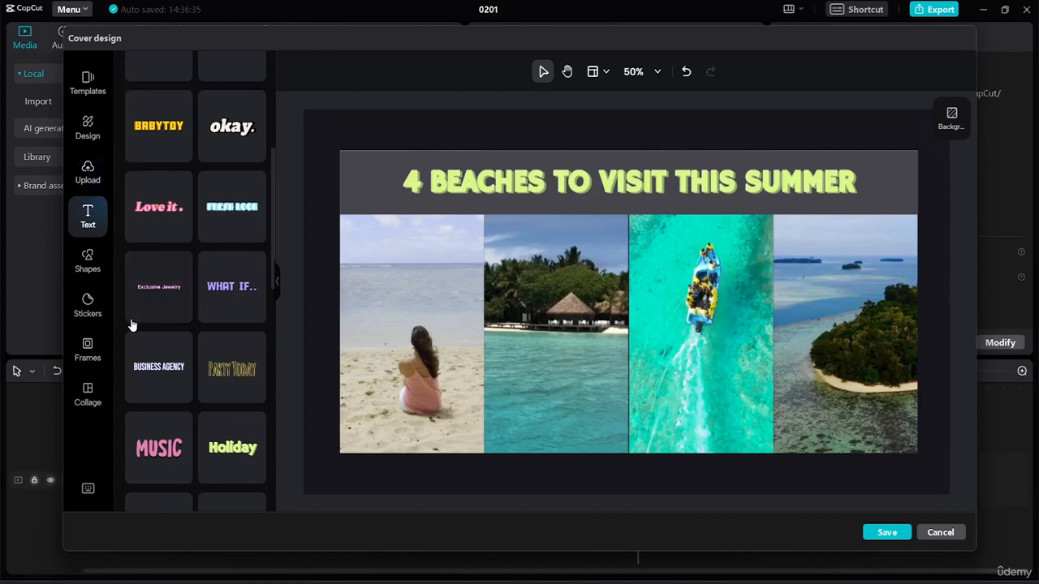
# Replace the previous sticker search with BEACH and look through the results for a wavy shape.
pyautogui.click(91, 302)
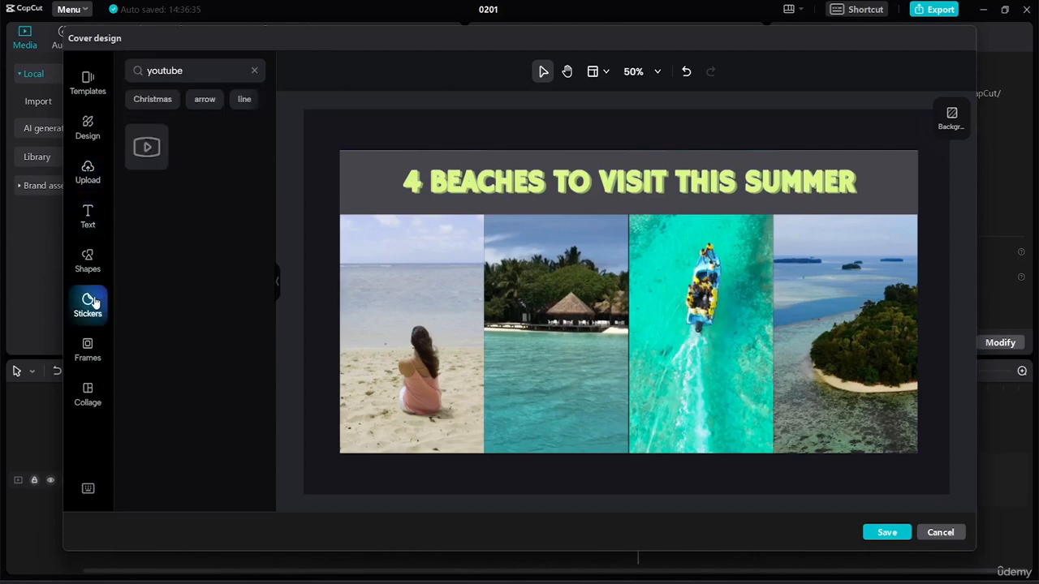
pyautogui.click(254, 71)
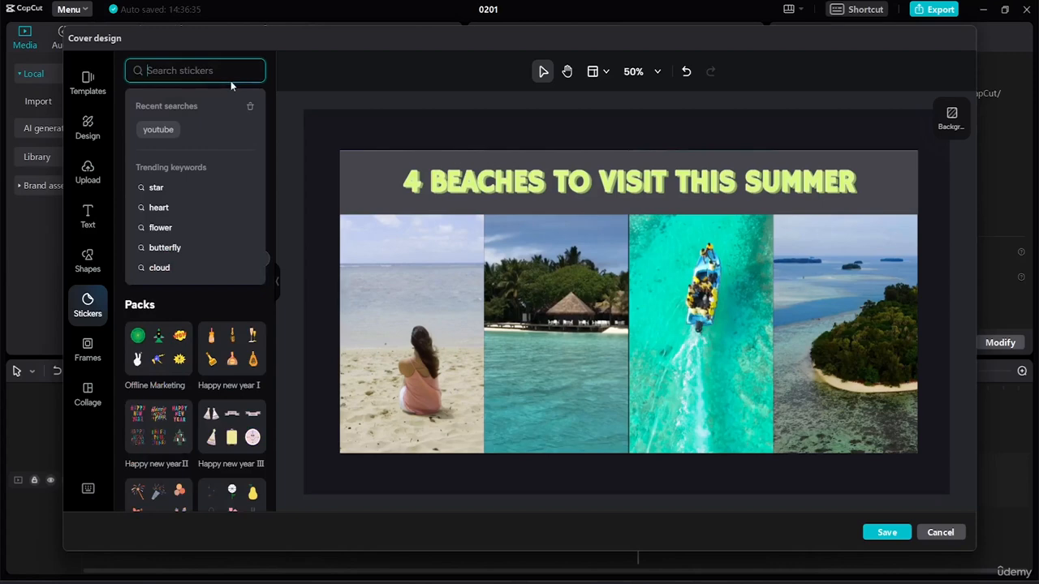
pyautogui.write('BEACH')
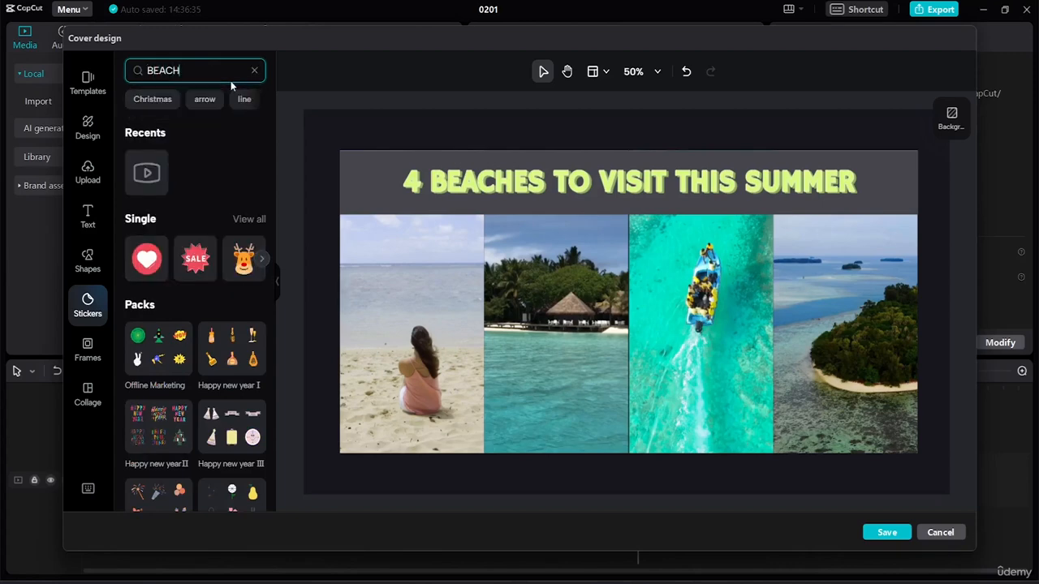
pyautogui.press('Return')
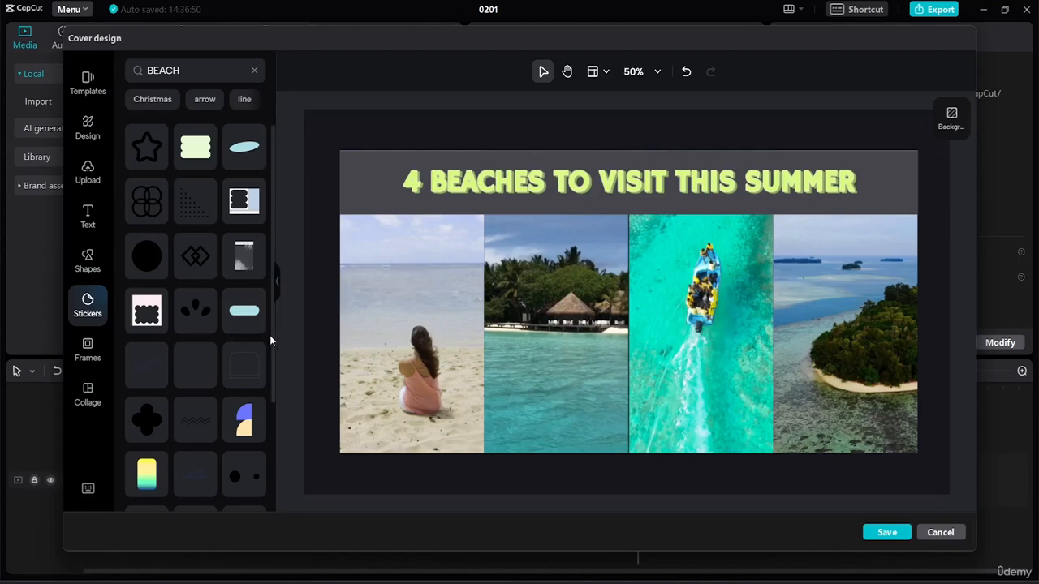
pyautogui.moveTo(269, 335); pyautogui.dragTo(275, 571)
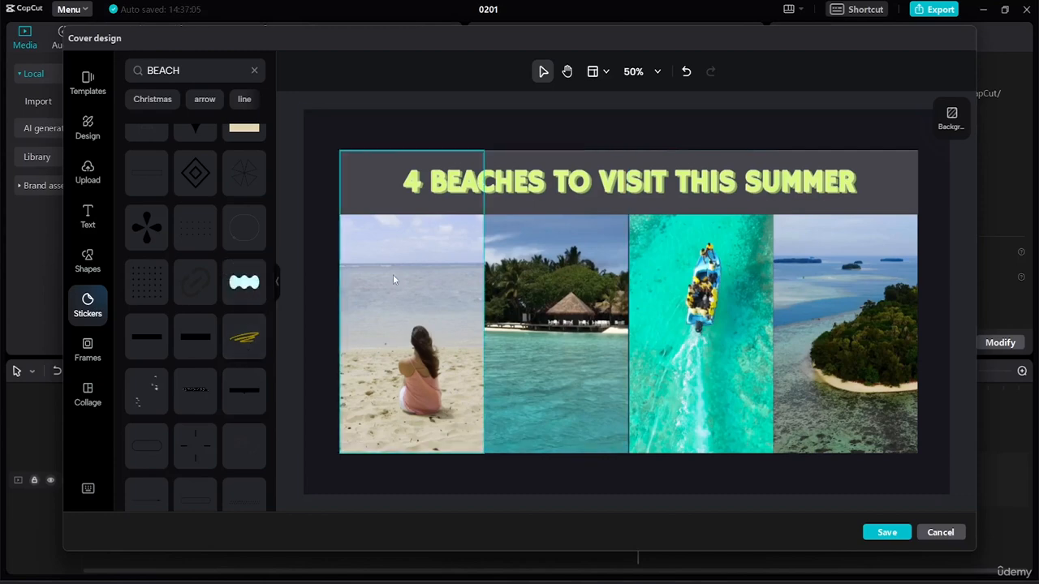
# Add the light-blue wavy sticker, shrink it and place it just before the "4" of the title, nudging the title slightly aside.
pyautogui.moveTo(243, 282)
pyautogui.mouseDown()
pyautogui.moveTo(301, 207)
pyautogui.moveTo(352, 179)
pyautogui.moveTo(382, 183)
pyautogui.mouseUp()
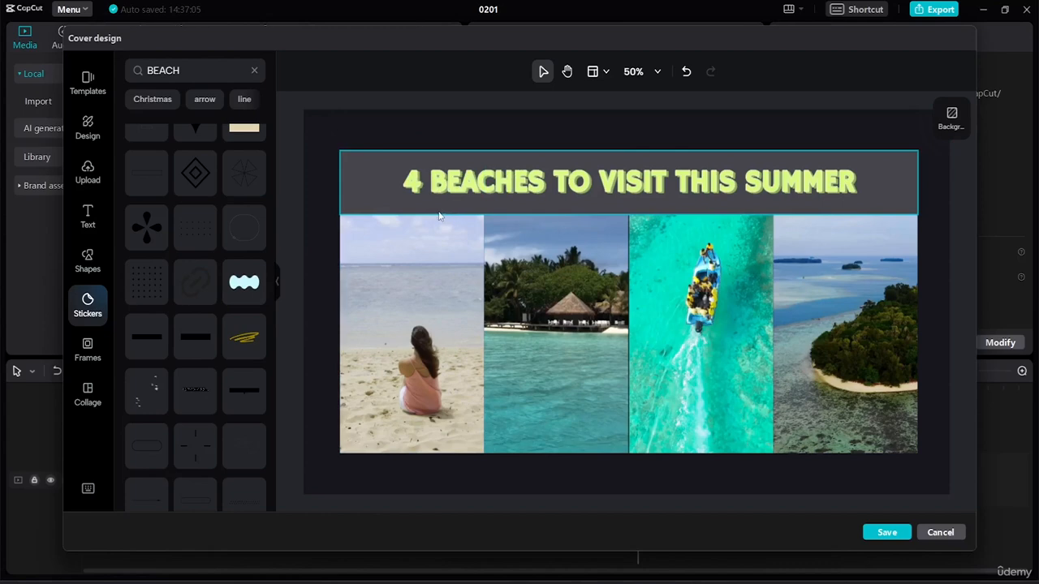
pyautogui.click(244, 282)
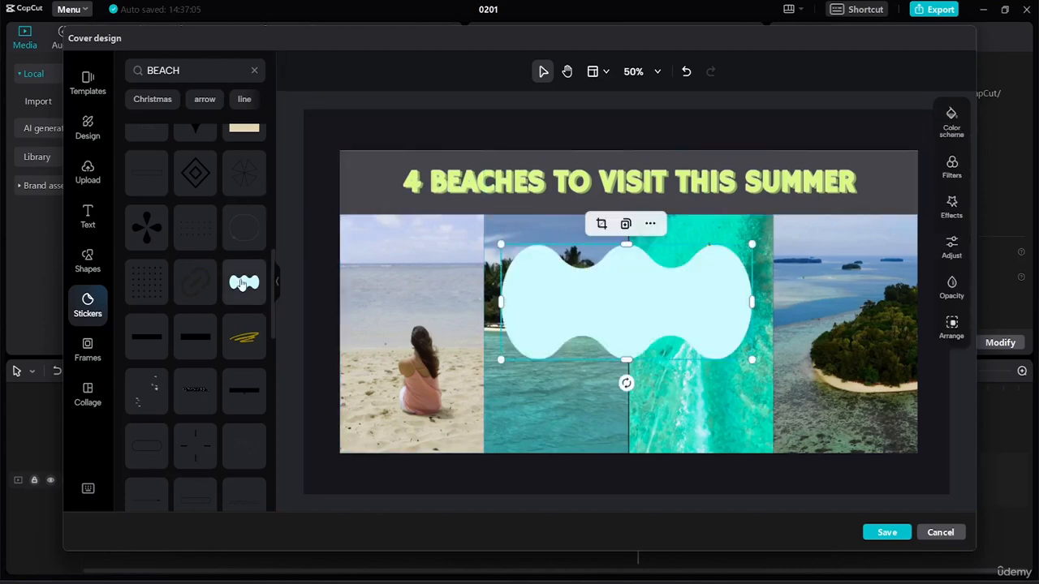
pyautogui.moveTo(752, 361)
pyautogui.mouseDown()
pyautogui.moveTo(649, 287)
pyautogui.moveTo(625, 294)
pyautogui.moveTo(596, 257)
pyautogui.moveTo(432, 222)
pyautogui.moveTo(364, 167)
pyautogui.mouseUp()
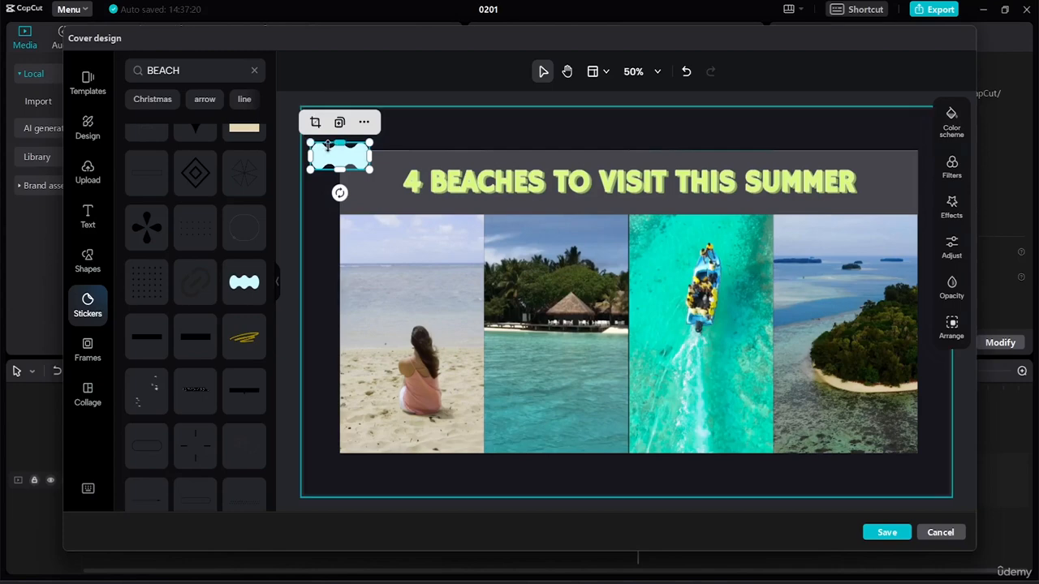
pyautogui.moveTo(310, 143); pyautogui.dragTo(389, 181)
pyautogui.click(363, 169)
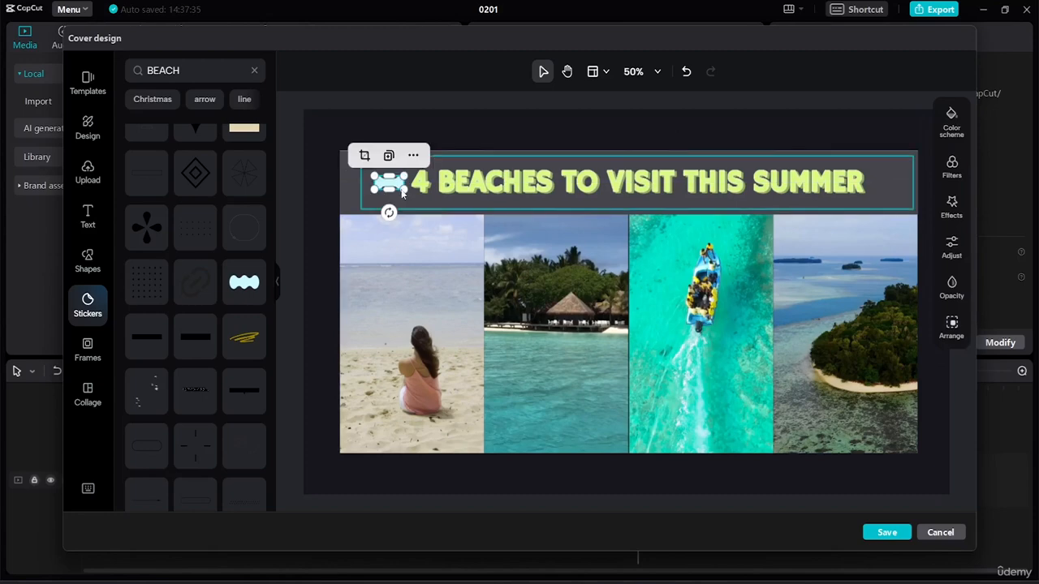
pyautogui.click(414, 200)
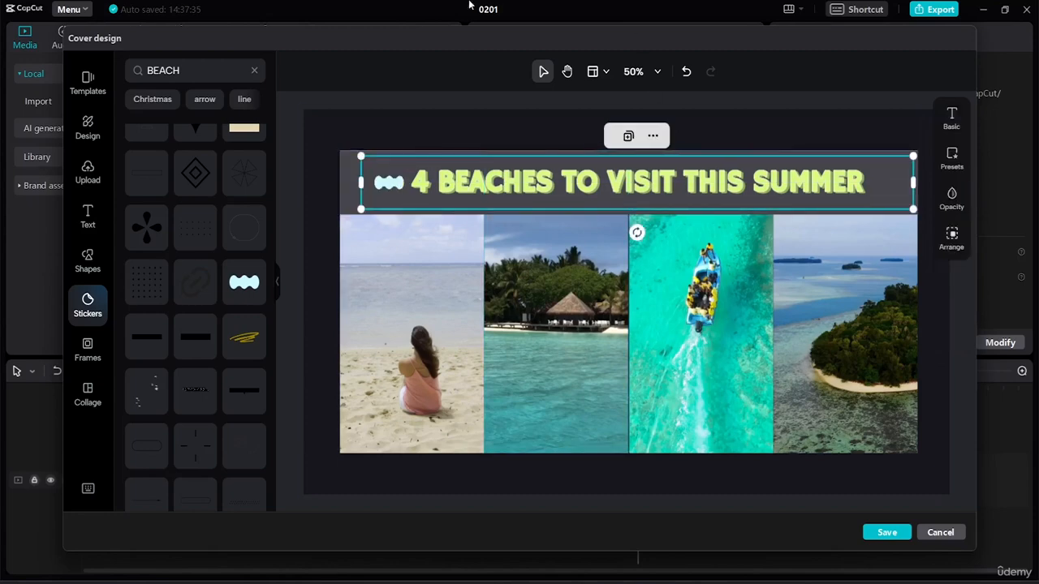
# Duplicate the small wavy sticker and place the copy after "SUMMER", level with the original.
pyautogui.click(388, 187)
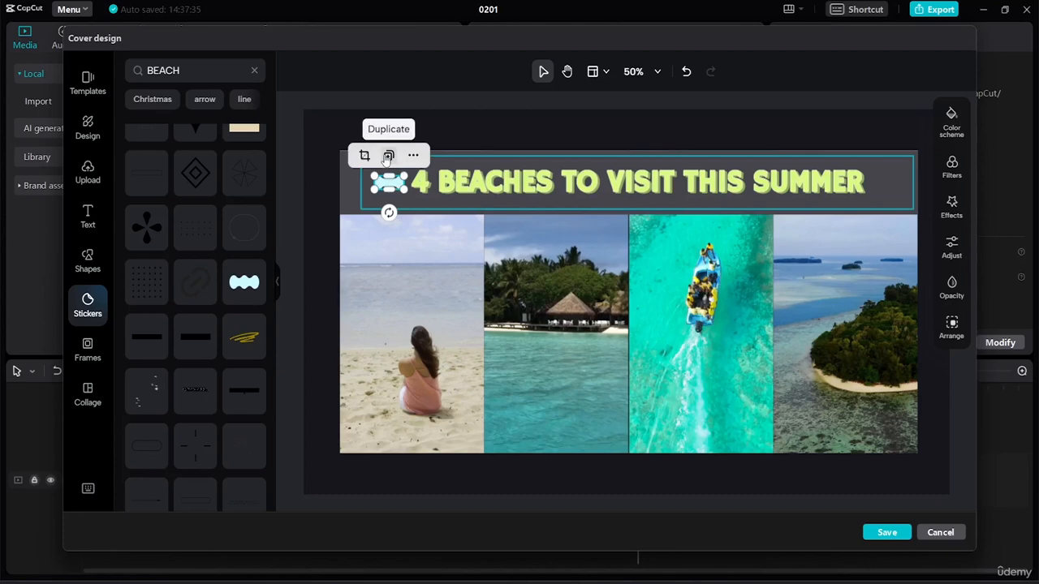
pyautogui.click(387, 159)
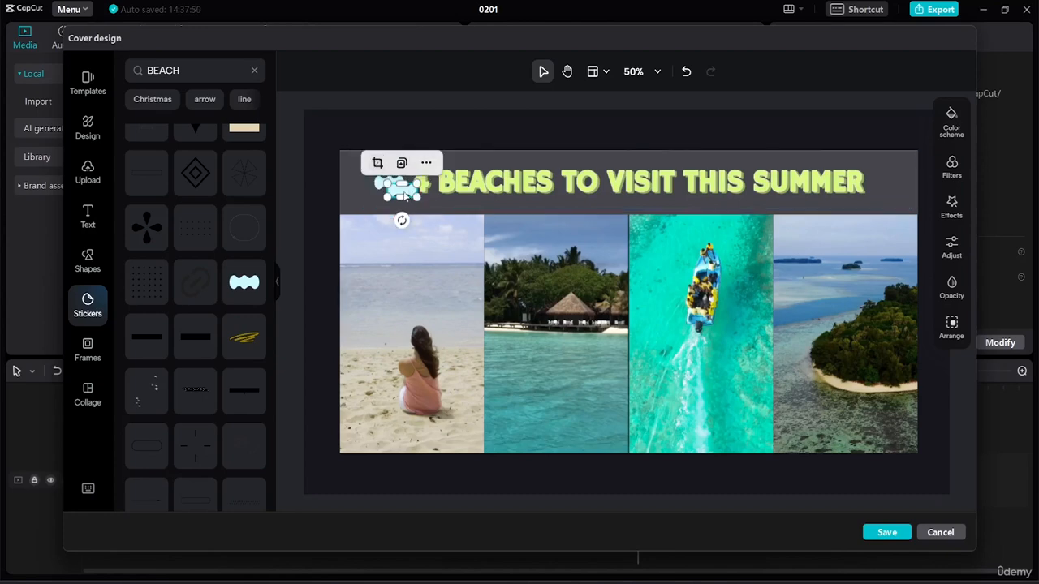
pyautogui.moveTo(407, 194); pyautogui.dragTo(888, 183)
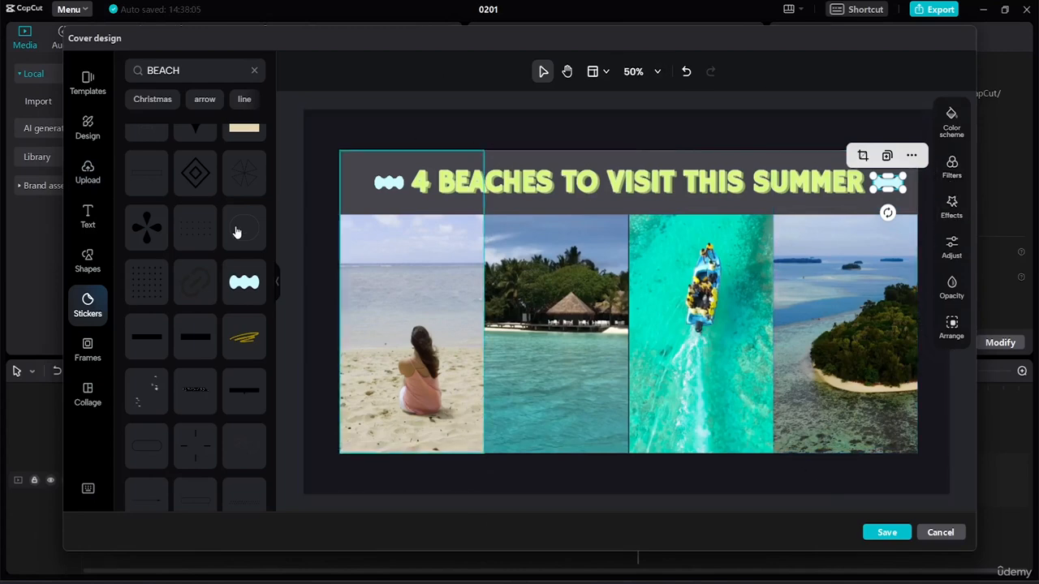
# Search the stickers for "subscribe" in place of BEACH, check the results and clear the search.
pyautogui.click(254, 72)
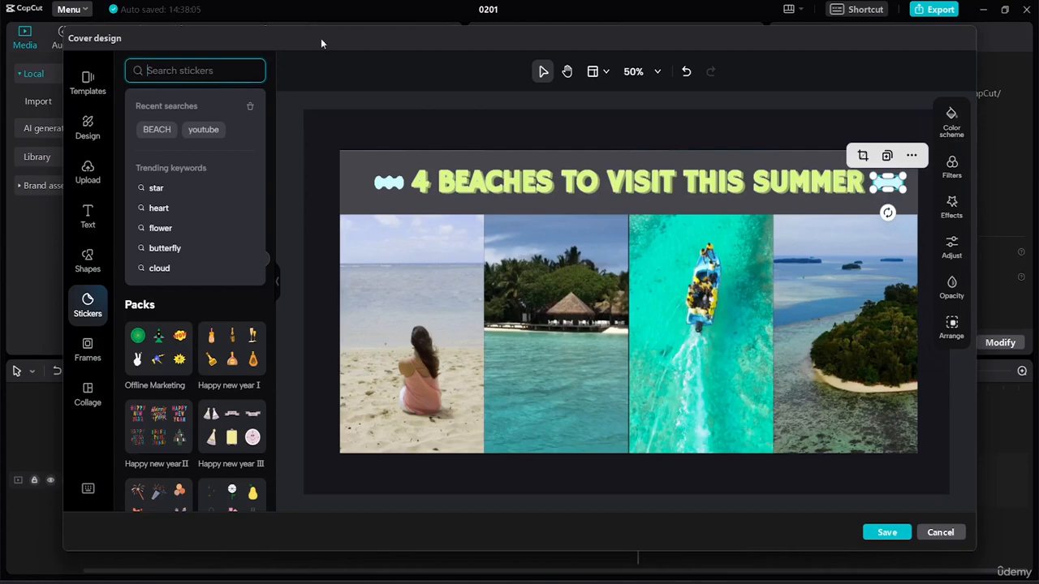
pyautogui.write('subs')
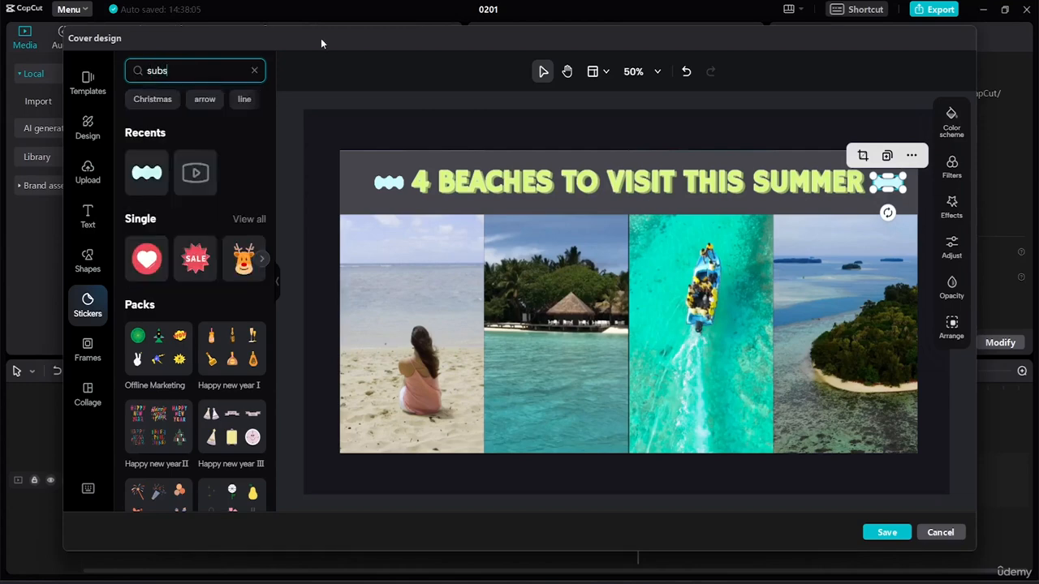
pyautogui.write('cribe')
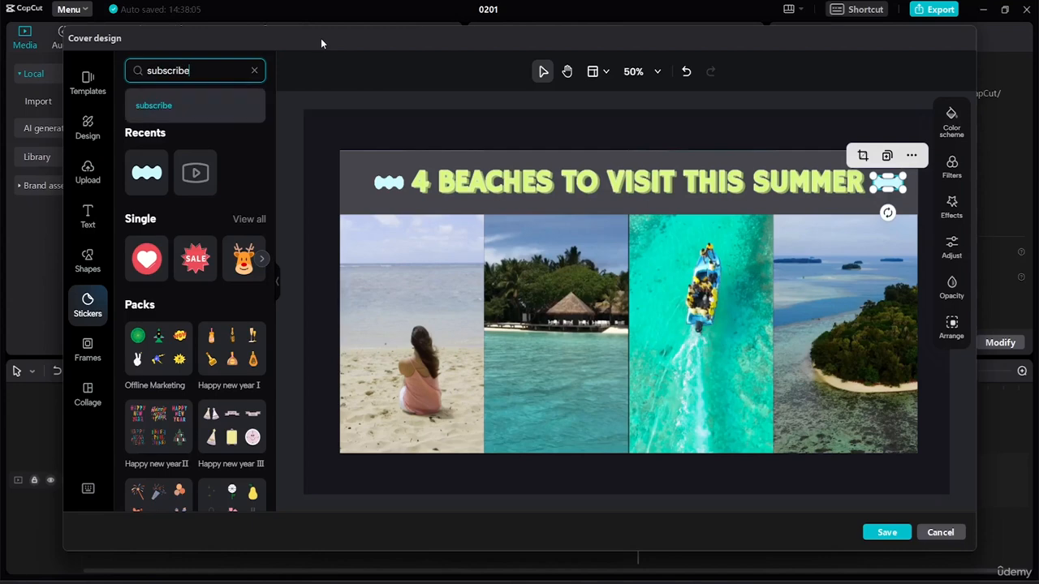
pyautogui.press('Return')
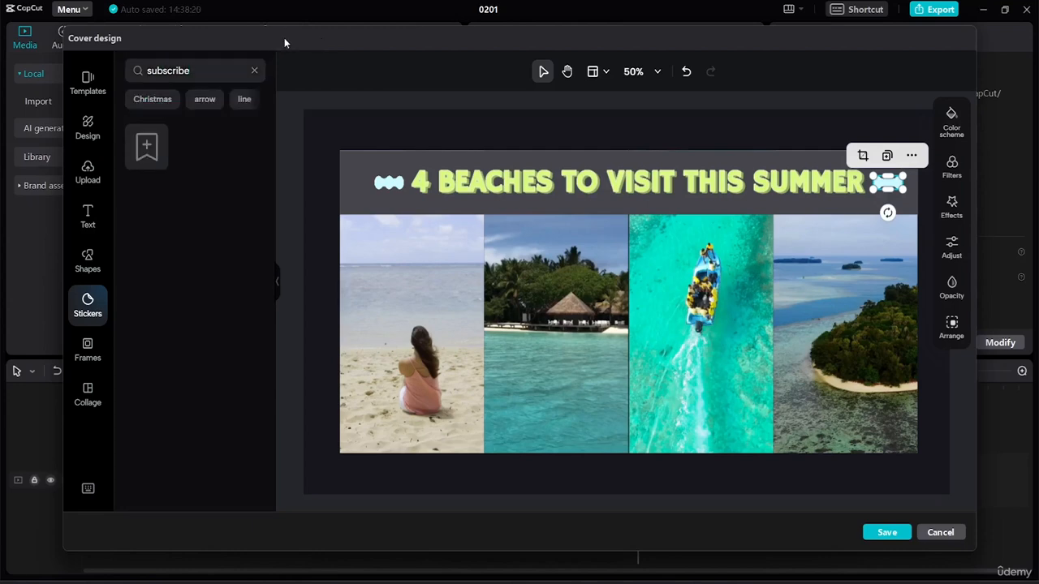
pyautogui.click(254, 71)
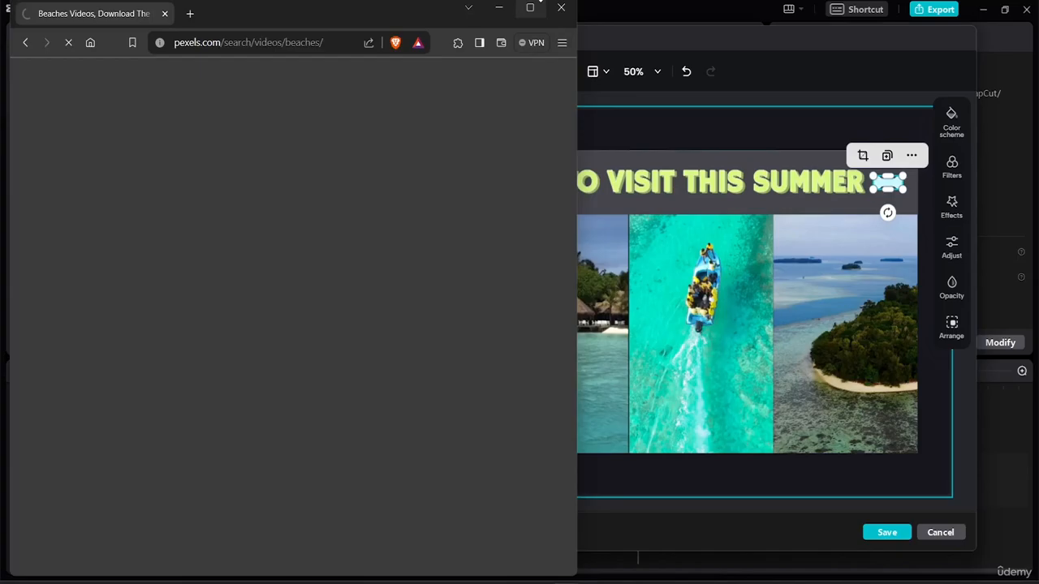
# Switch to the Brave browser, search Google for "png wing" in a new tab and open the PNGWing website.
pyautogui.click(530, 7)
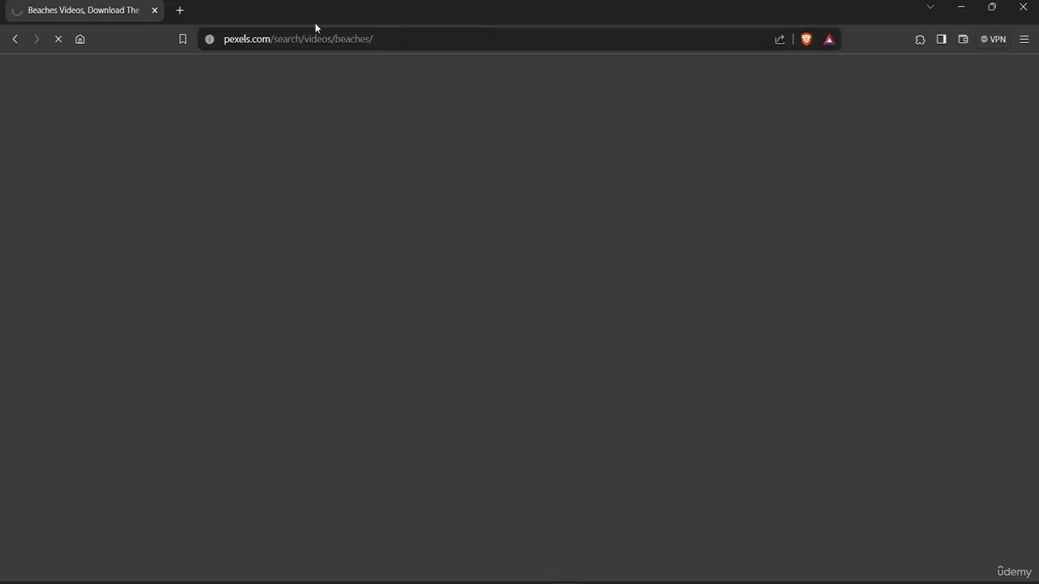
pyautogui.click(181, 11)
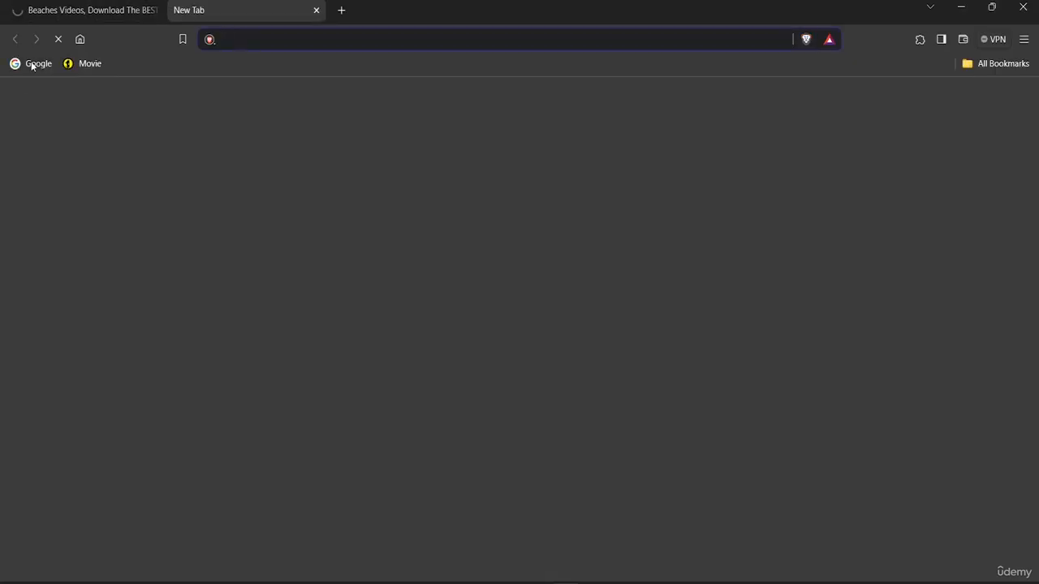
pyautogui.click(32, 64)
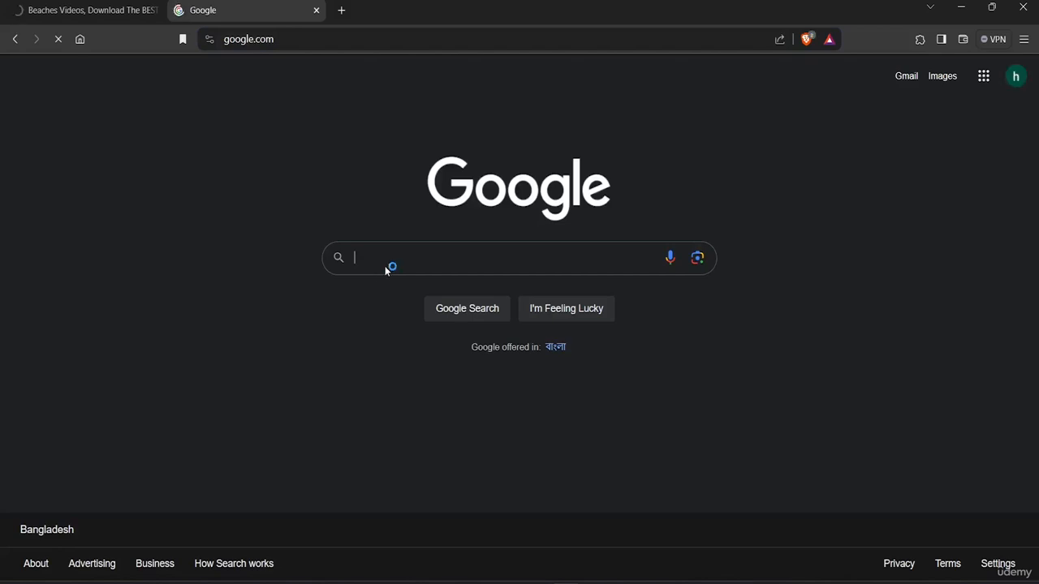
pyautogui.write('png wi')
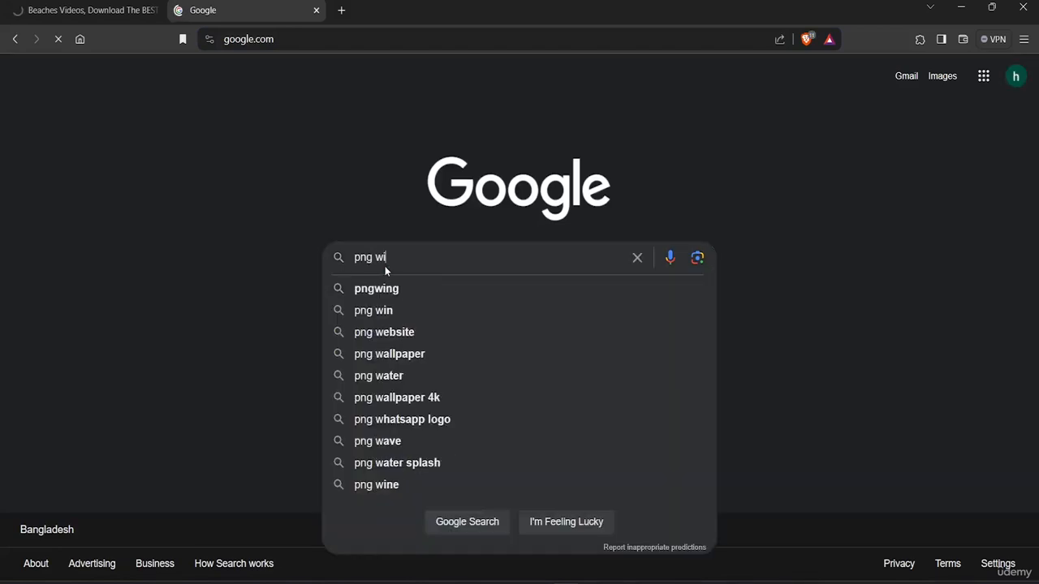
pyautogui.write('ng')
pyautogui.press('Return')
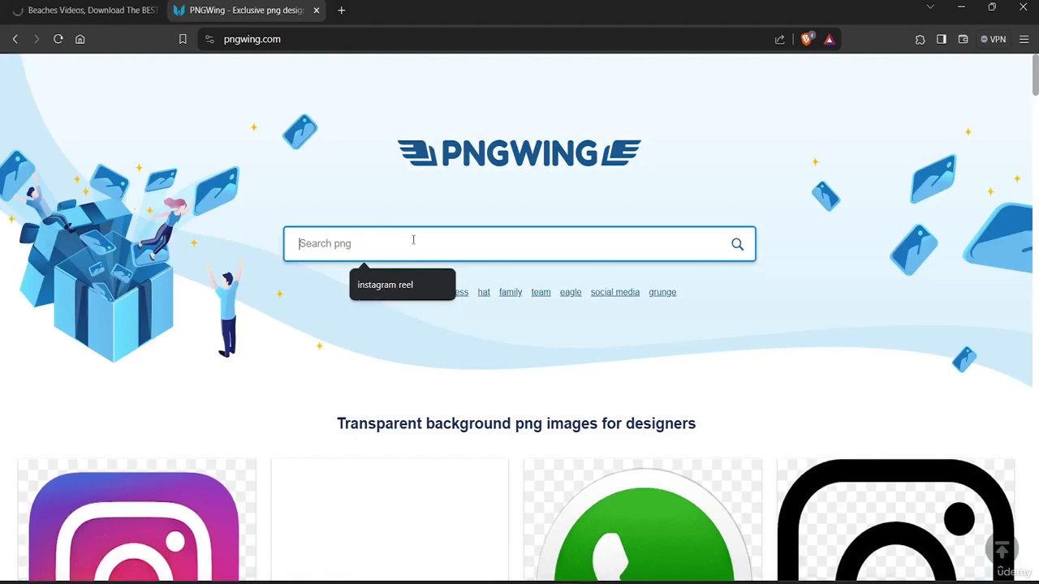
# Search PNGWing for "youtube" and download the 512x512 px red YouTube play-button logo PNG.
pyautogui.write('youtube')
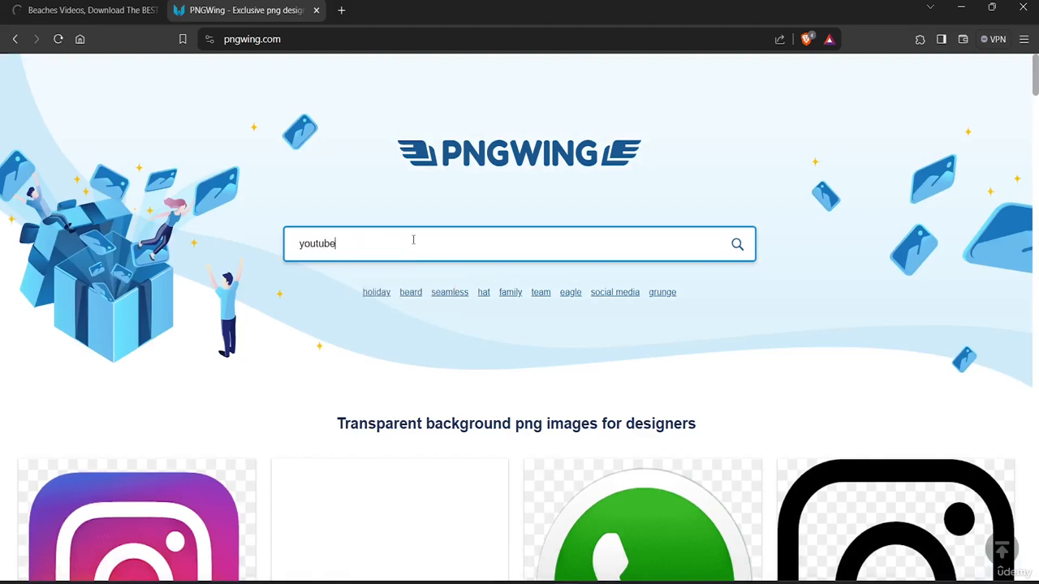
pyautogui.press('Return')
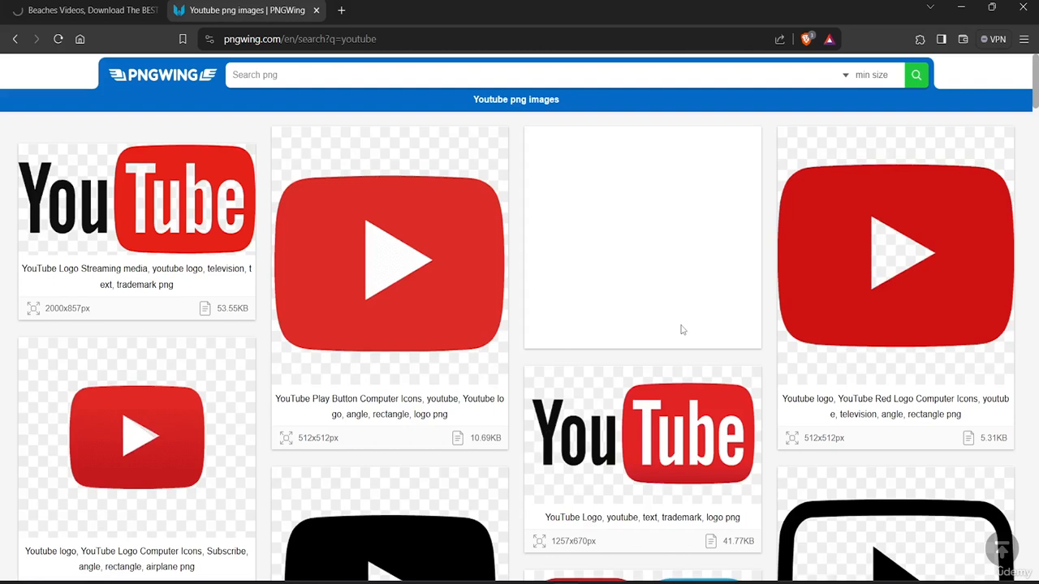
pyautogui.click(682, 330)
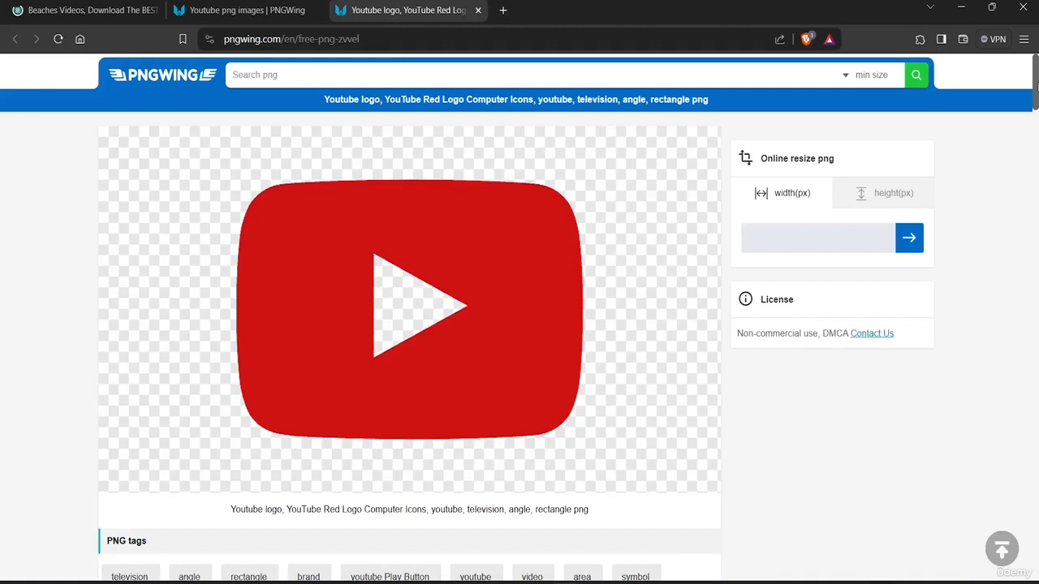
pyautogui.moveTo(1036, 85); pyautogui.dragTo(1036, 123)
pyautogui.click(429, 446)
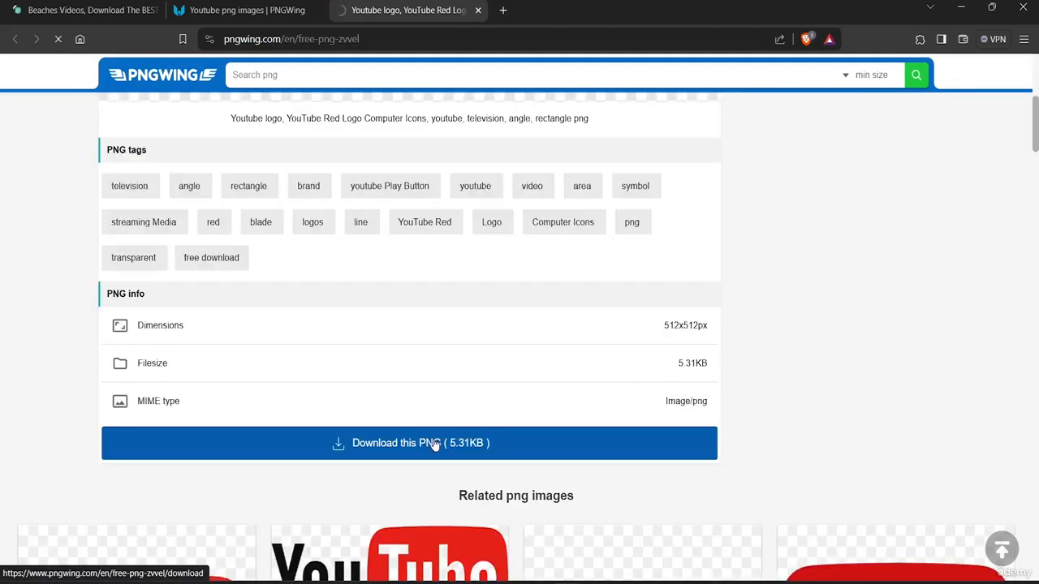
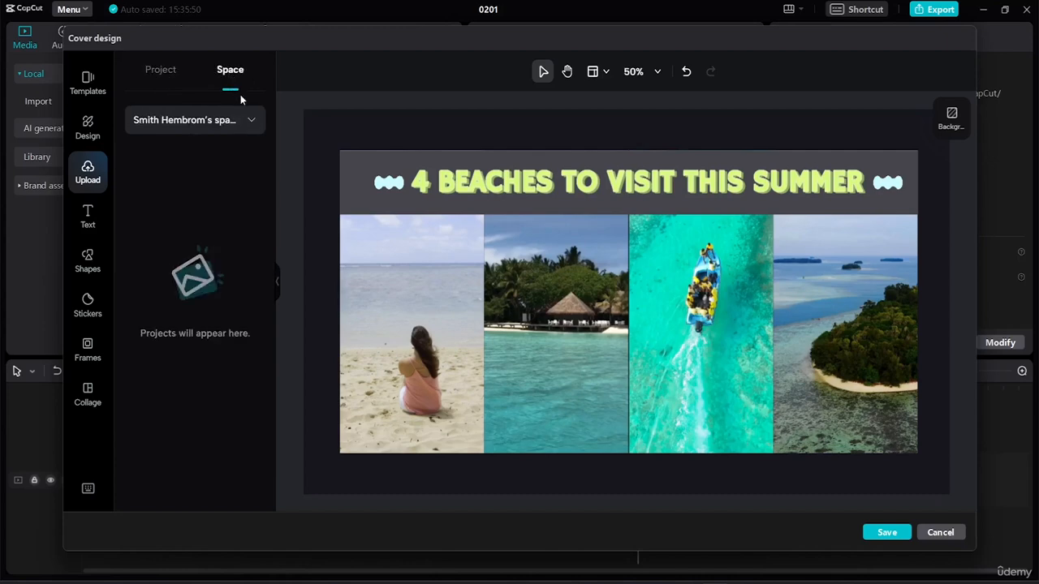
# Try to upload "pngwing.com (1)" and "pngwing.com" together from the Downloads folder to the cover project's media in CapCut.
pyautogui.click(242, 122)
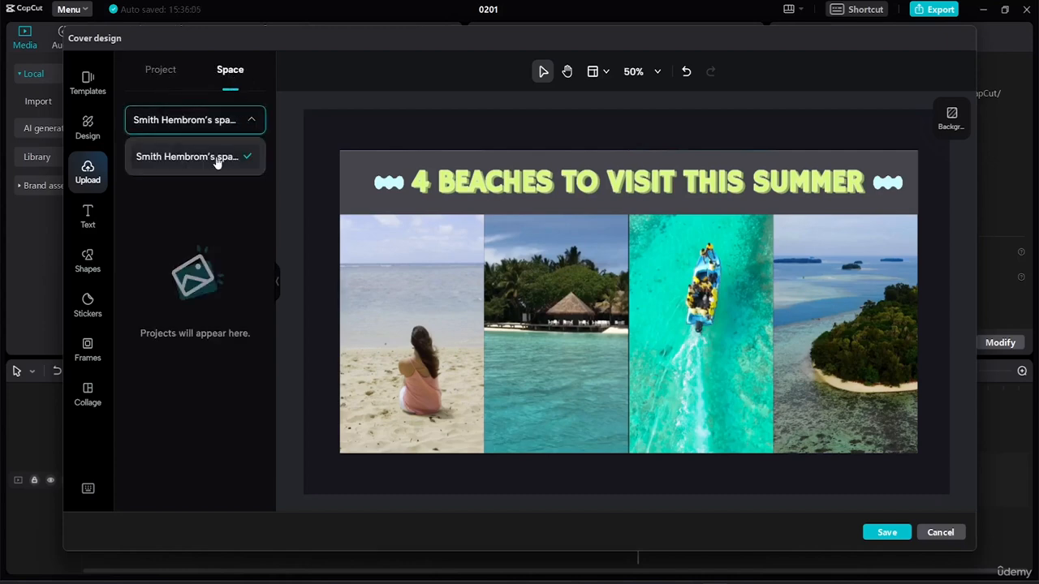
pyautogui.click(165, 71)
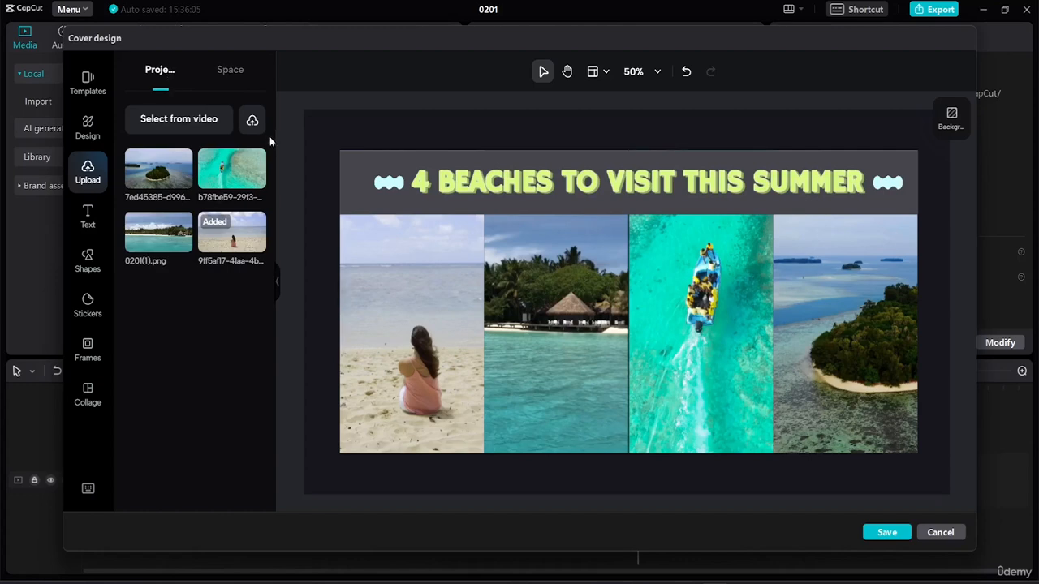
pyautogui.click(252, 122)
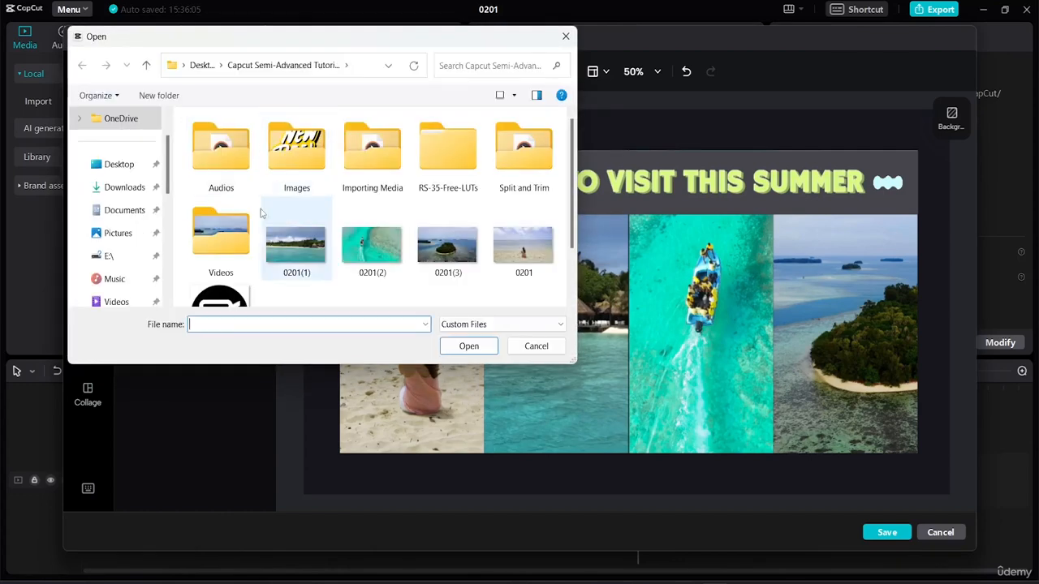
pyautogui.click(130, 187)
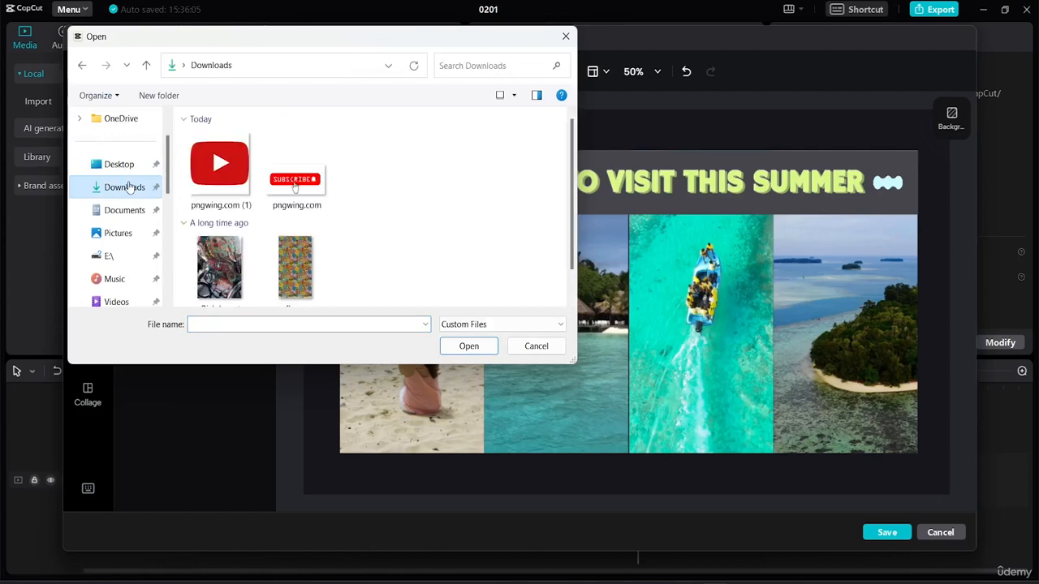
pyautogui.click(299, 175)
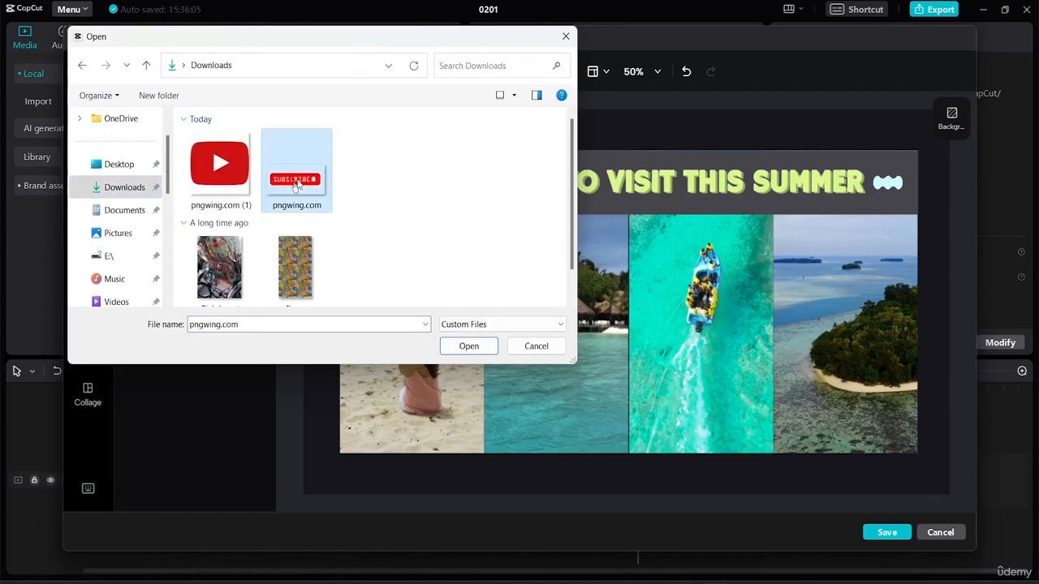
pyautogui.keyDown('ctrl'); pyautogui.click(213, 183); pyautogui.keyUp('ctrl')
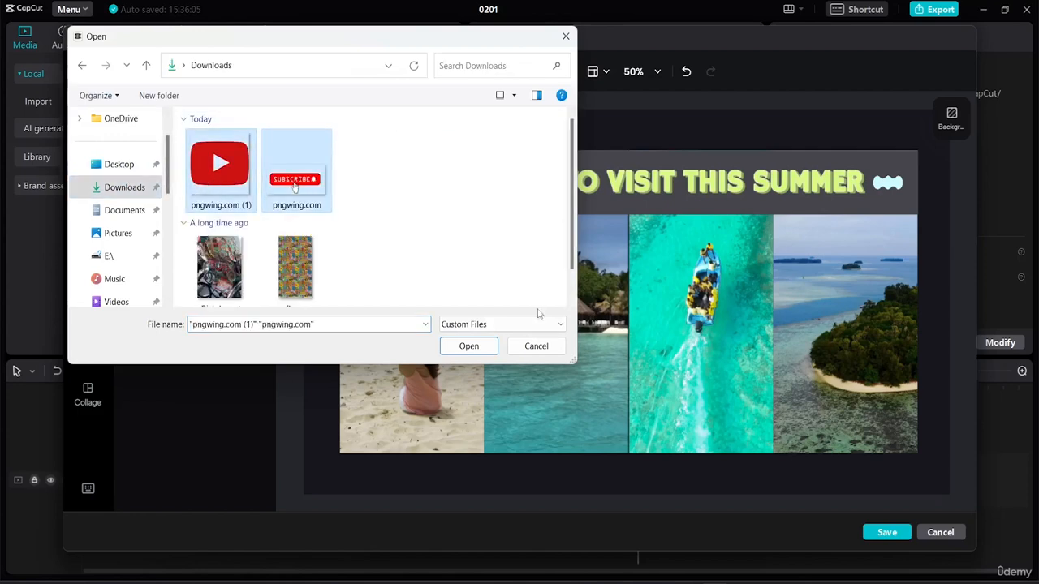
pyautogui.click(472, 345)
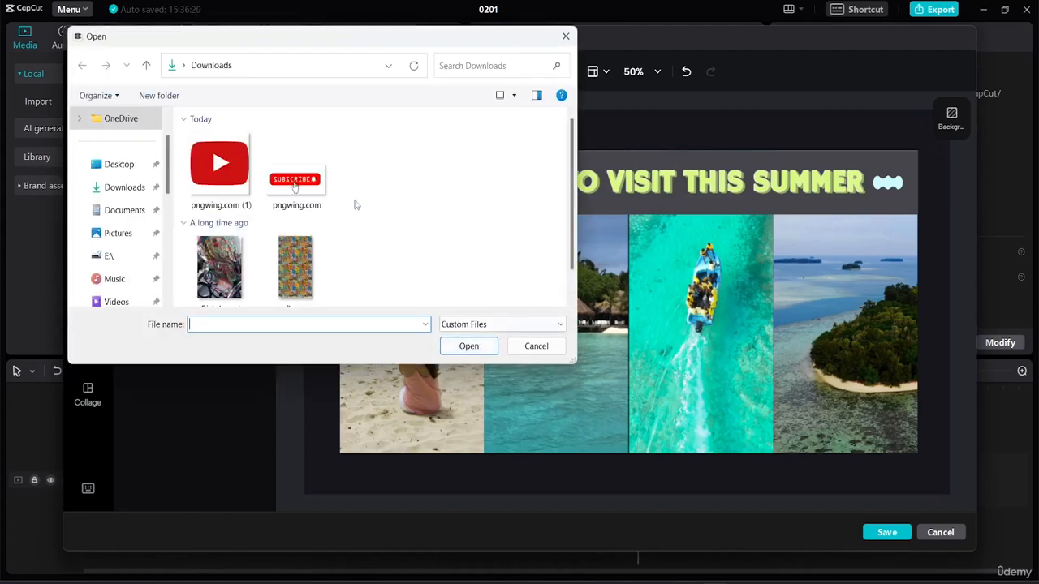
# Upload the YouTube logo "pngwing.com (1)" and the subscribe button "pngwing.com" from Downloads one at a time.
pyautogui.doubleClick(220, 183)
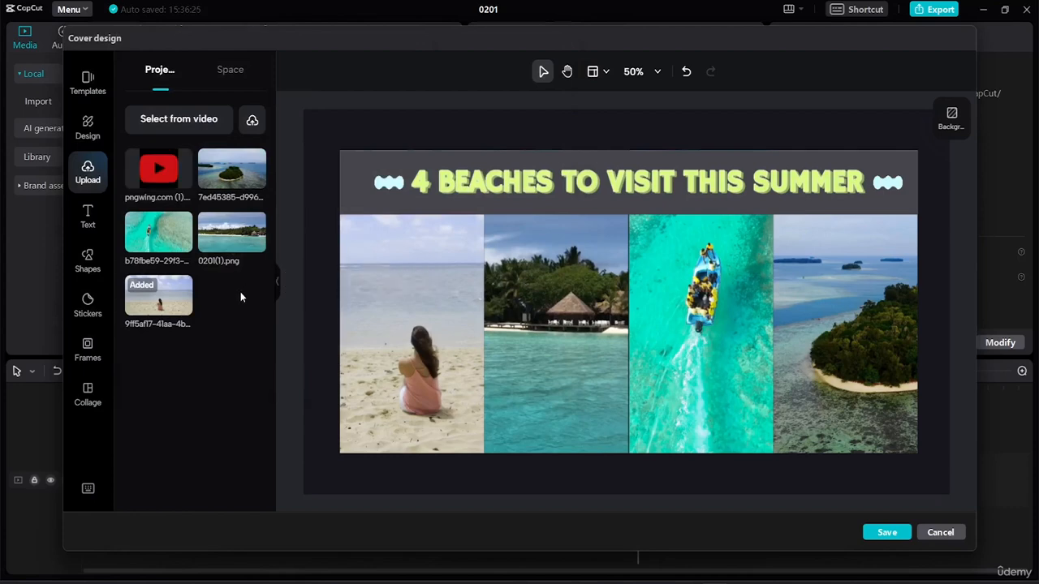
pyautogui.click(253, 119)
pyautogui.click(296, 167)
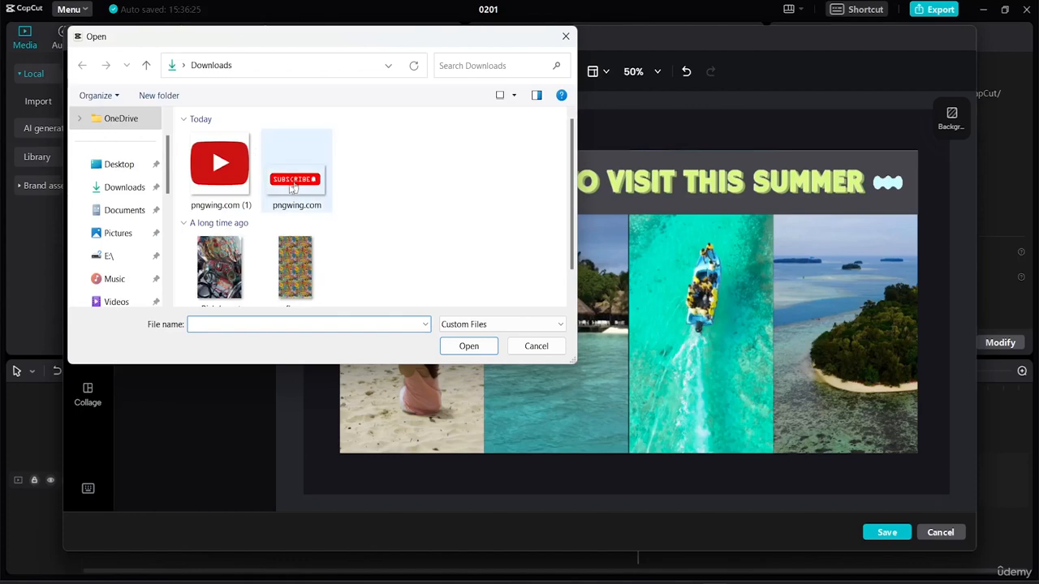
pyautogui.click(470, 346)
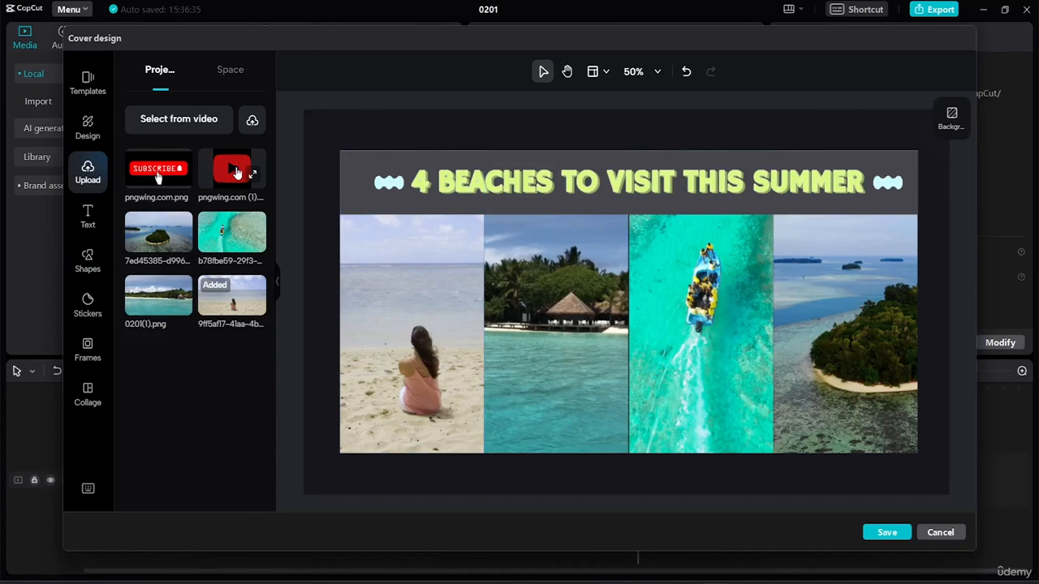
# Add the uploaded red YouTube logo "pngwing.com (1)" to the cover canvas.
pyautogui.moveTo(235, 173)
pyautogui.mouseDown()
pyautogui.moveTo(376, 120)
pyautogui.moveTo(265, 171)
pyautogui.moveTo(215, 169)
pyautogui.mouseUp()
pyautogui.click(229, 170)
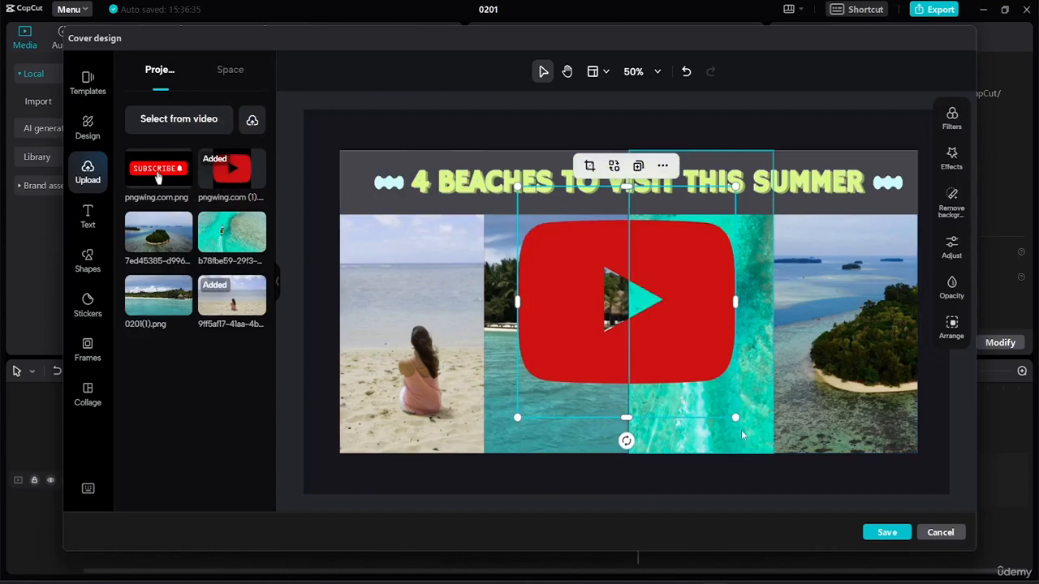
pyautogui.moveTo(734, 415); pyautogui.dragTo(698, 357)
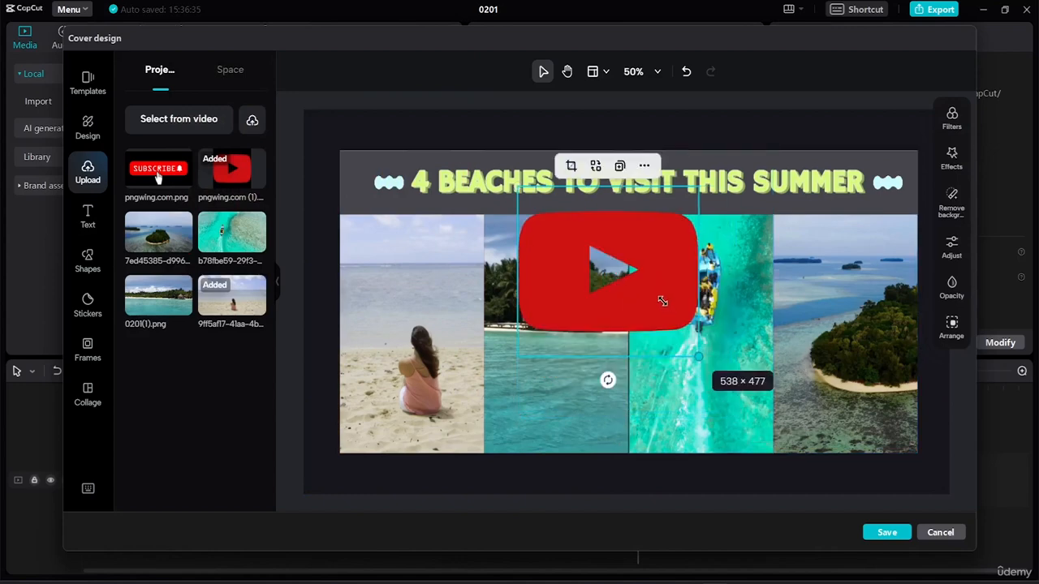
pyautogui.moveTo(597, 222); pyautogui.dragTo(652, 302)
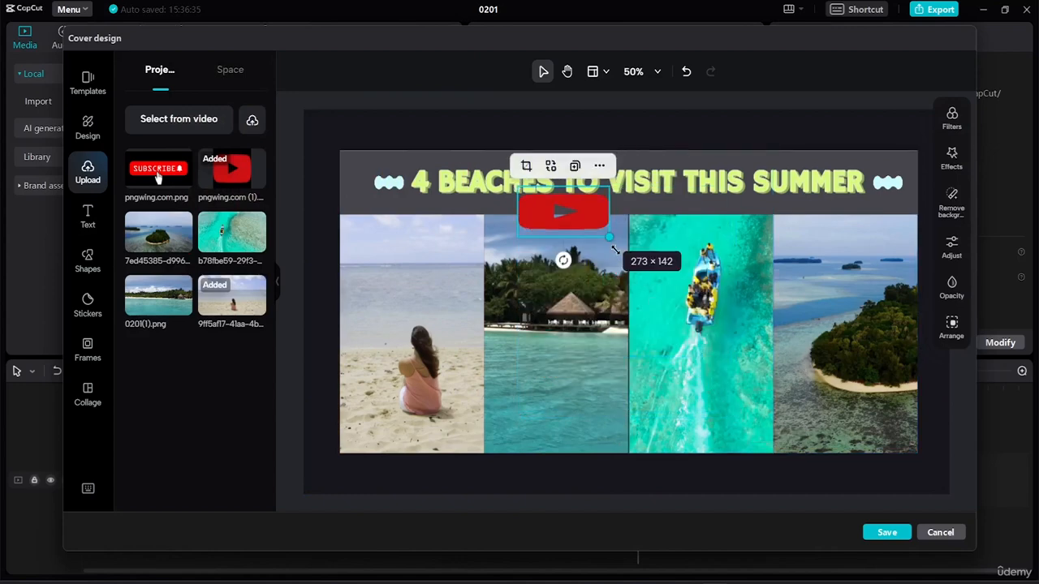
pyautogui.moveTo(615, 249); pyautogui.dragTo(612, 231)
pyautogui.hotkey('ctrl', 'z')
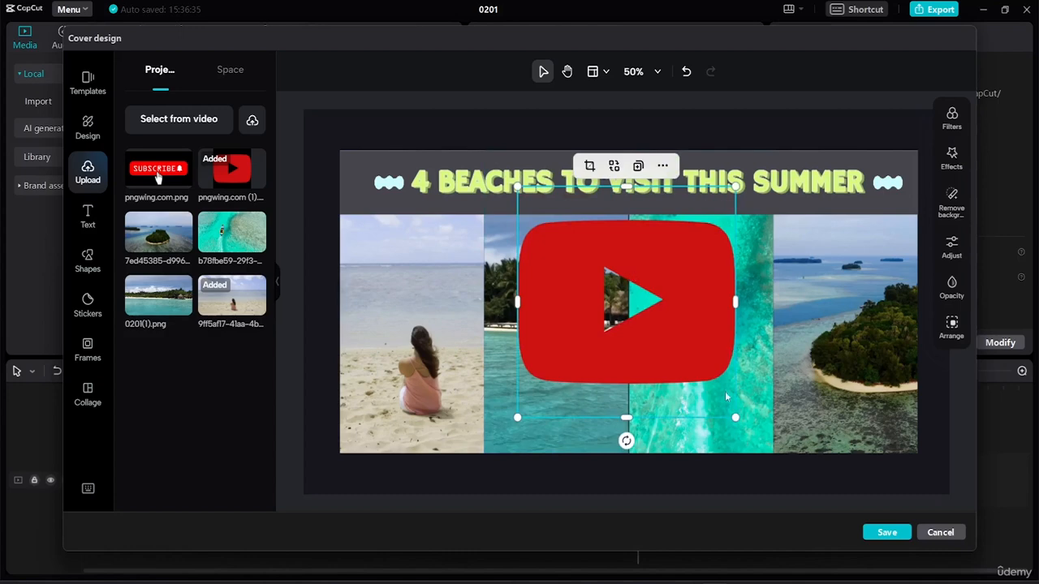
# Shrink the YouTube logo to a small icon and place it above the title band, aligned with the band's left edge.
pyautogui.moveTo(735, 415); pyautogui.dragTo(360, 130)
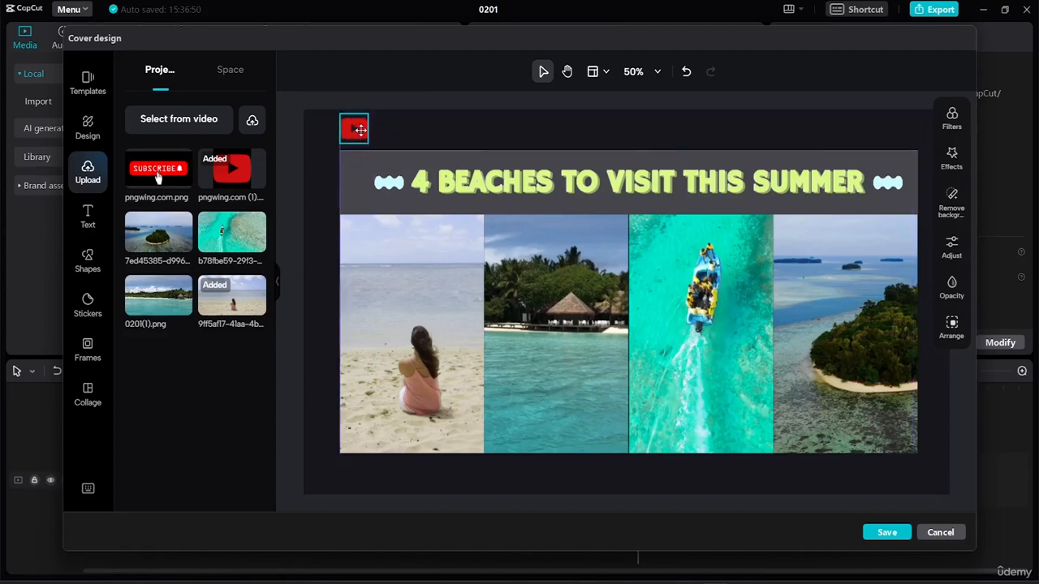
pyautogui.click(634, 472)
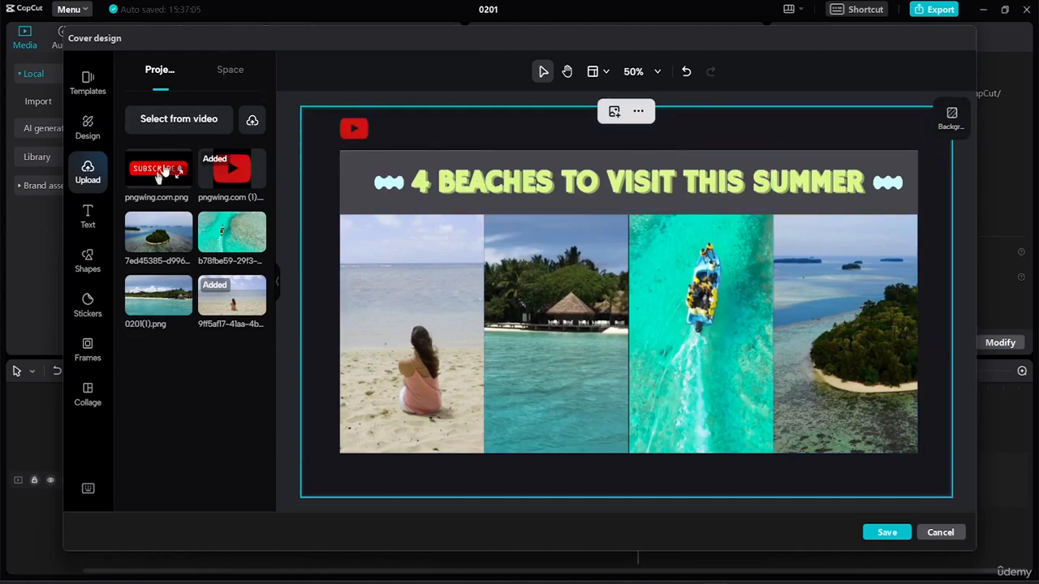
# Add the uploaded subscribe button "pngwing.com" to the cover, shrink it and centre it just below the row of beach images.
pyautogui.click(159, 170)
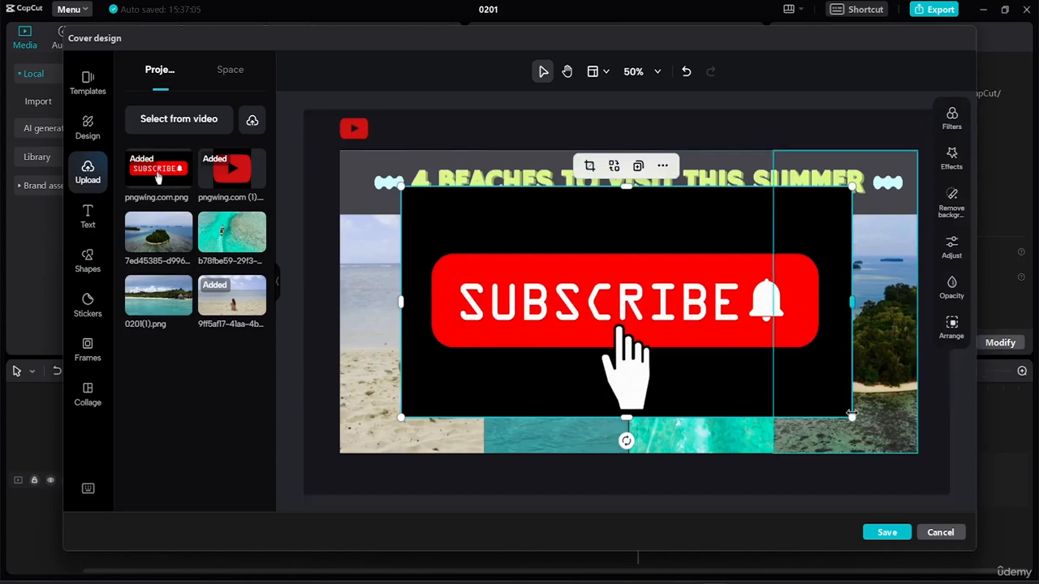
pyautogui.moveTo(831, 394); pyautogui.dragTo(626, 482)
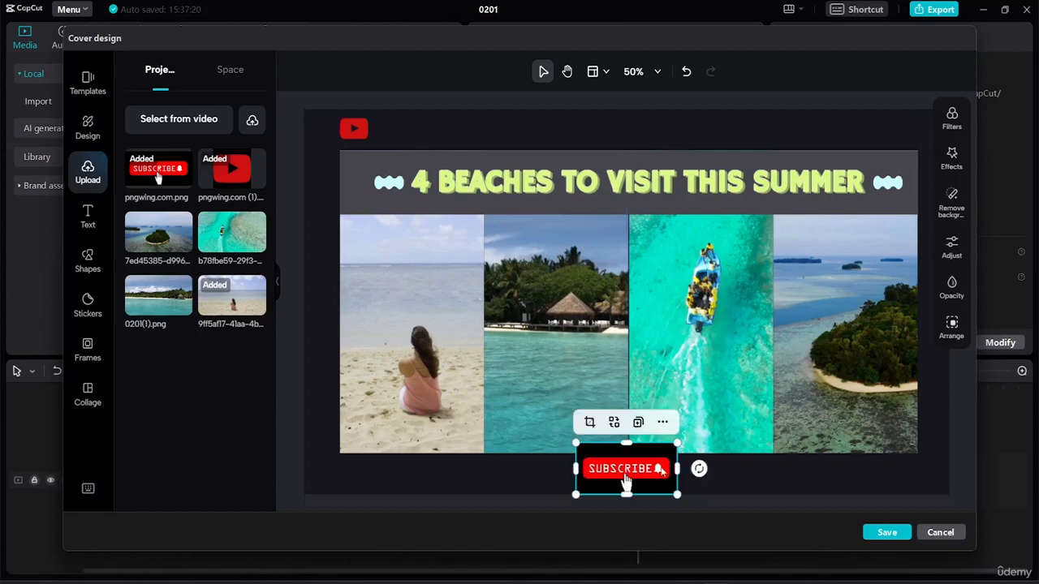
pyautogui.click(736, 482)
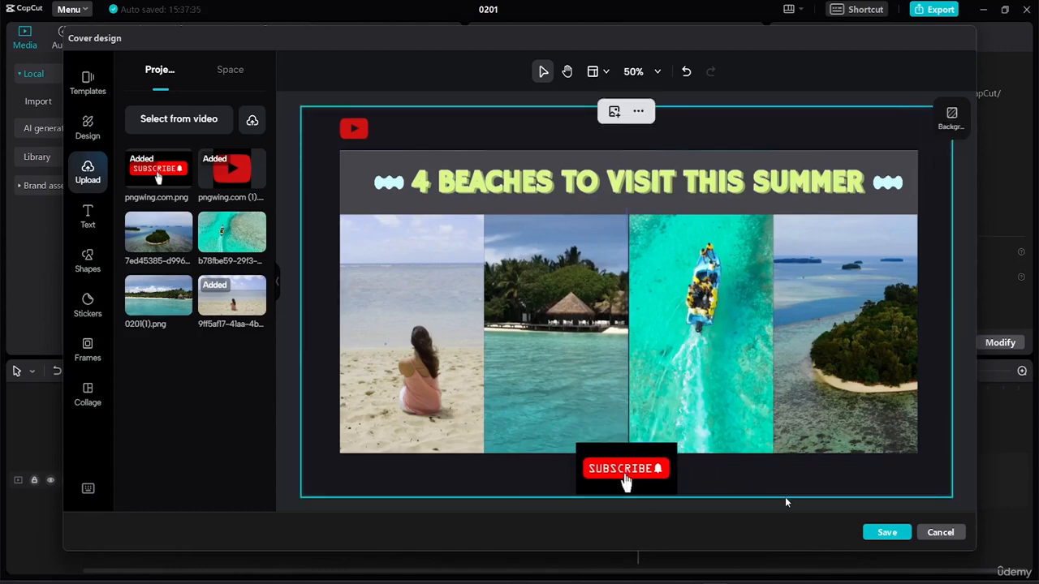
# Make the subscribe button slightly smaller and move it below the island image at the cover's right end.
pyautogui.click(650, 476)
pyautogui.moveTo(677, 444); pyautogui.dragTo(941, 473)
pyautogui.click(735, 476)
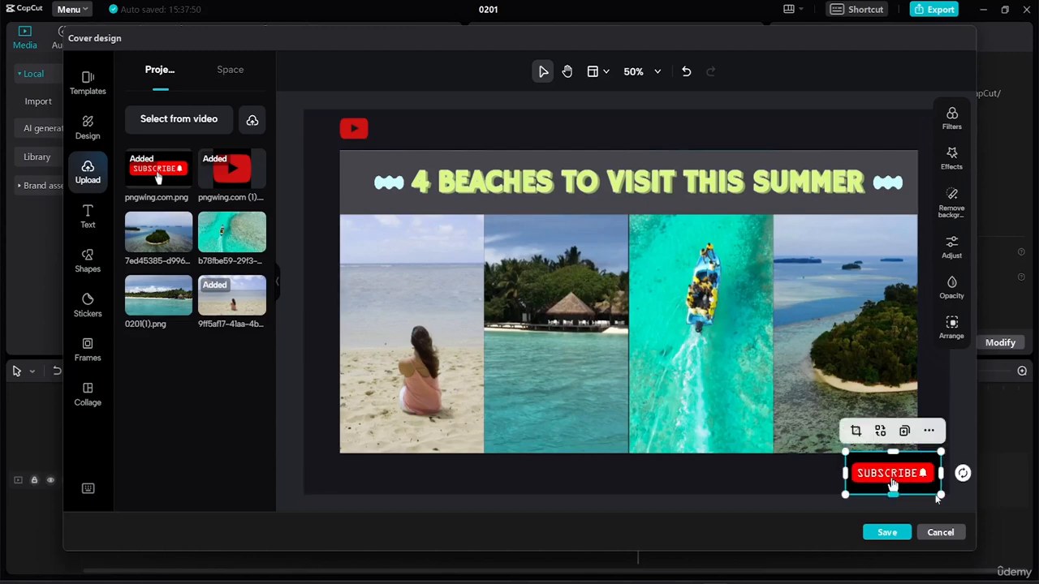
pyautogui.click(982, 444)
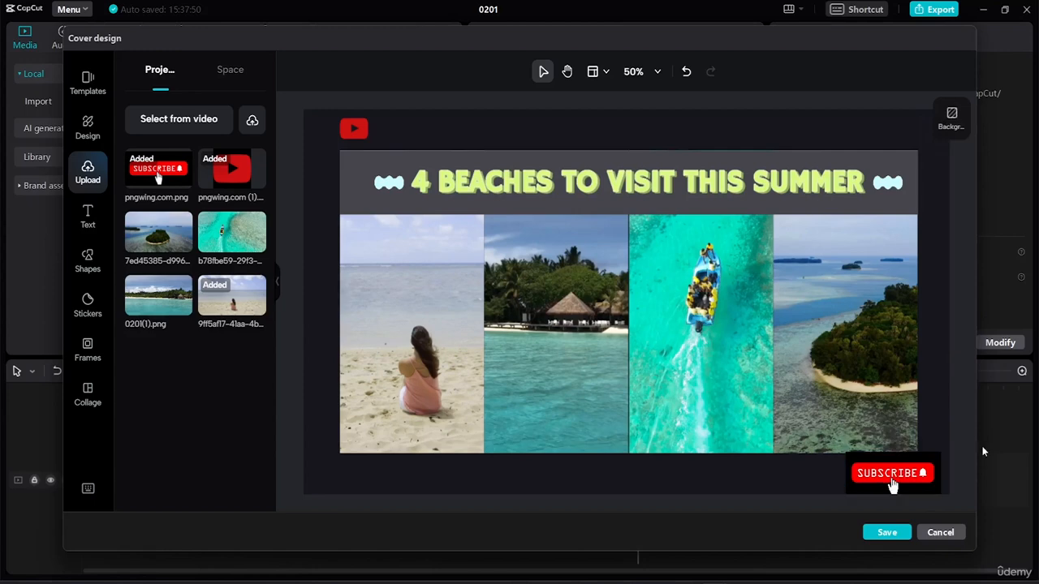
# Resize the subscribe button to about 286 × 107 and align it beneath the island image's right edge.
pyautogui.click(880, 467)
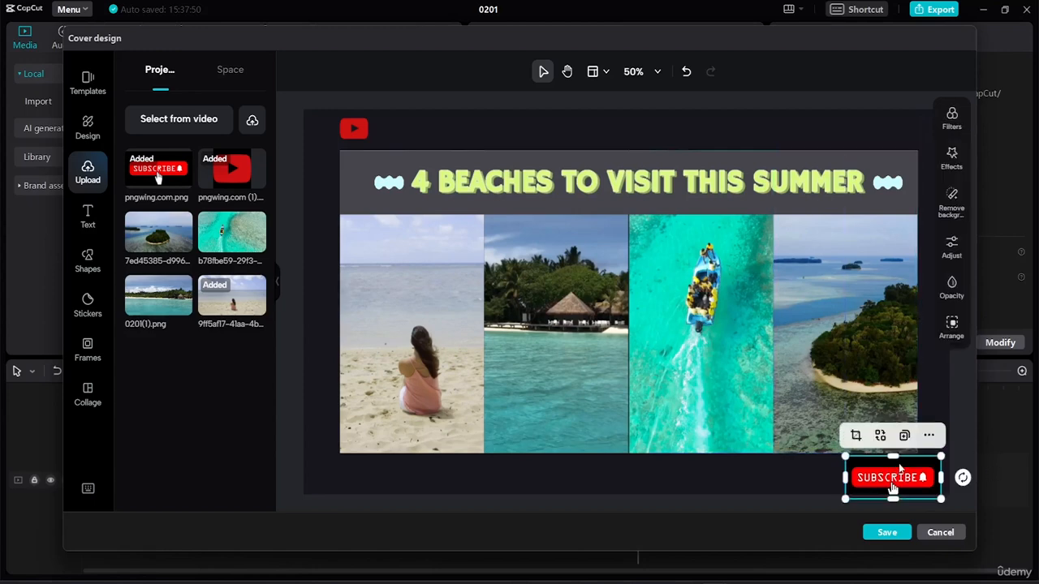
pyautogui.moveTo(892, 488); pyautogui.dragTo(825, 460)
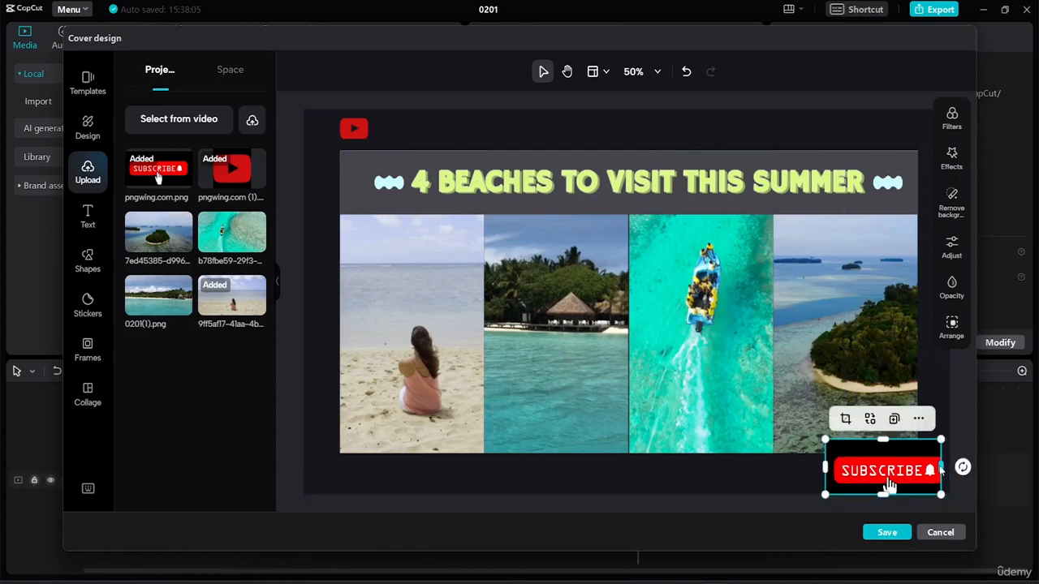
pyautogui.moveTo(941, 468); pyautogui.dragTo(961, 462)
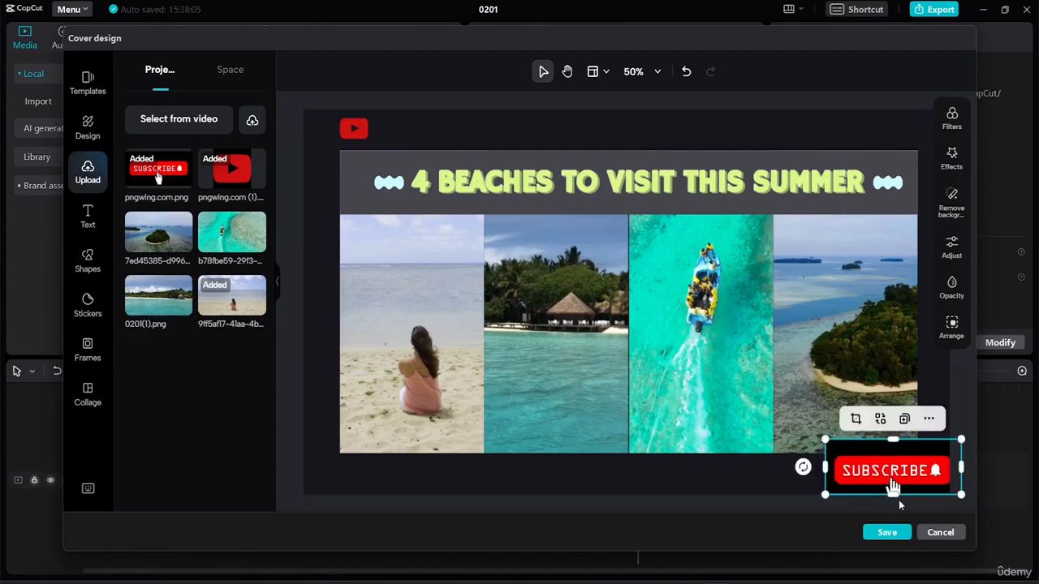
pyautogui.moveTo(893, 494); pyautogui.dragTo(895, 510)
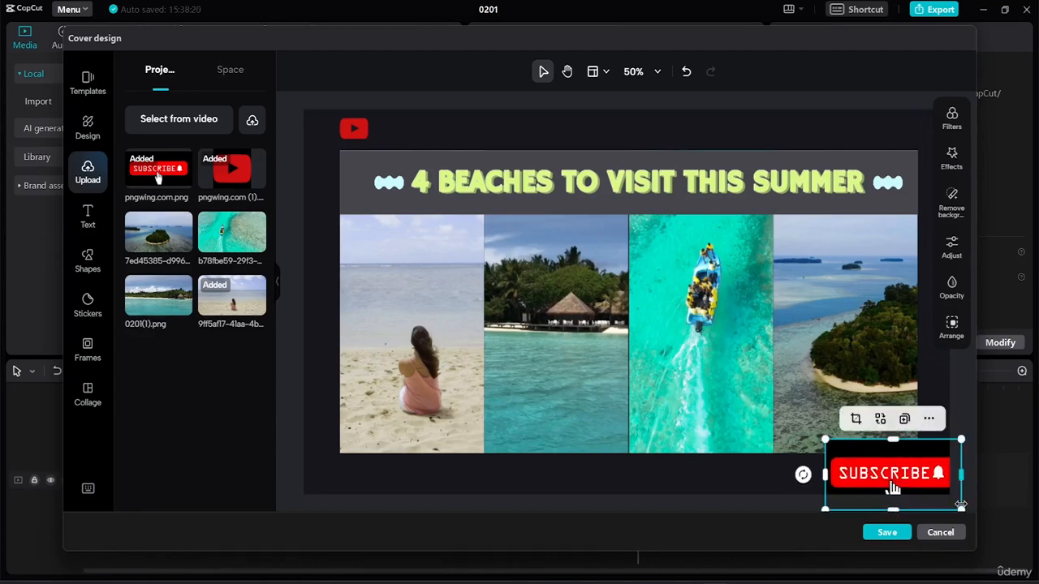
pyautogui.moveTo(957, 511); pyautogui.dragTo(922, 478)
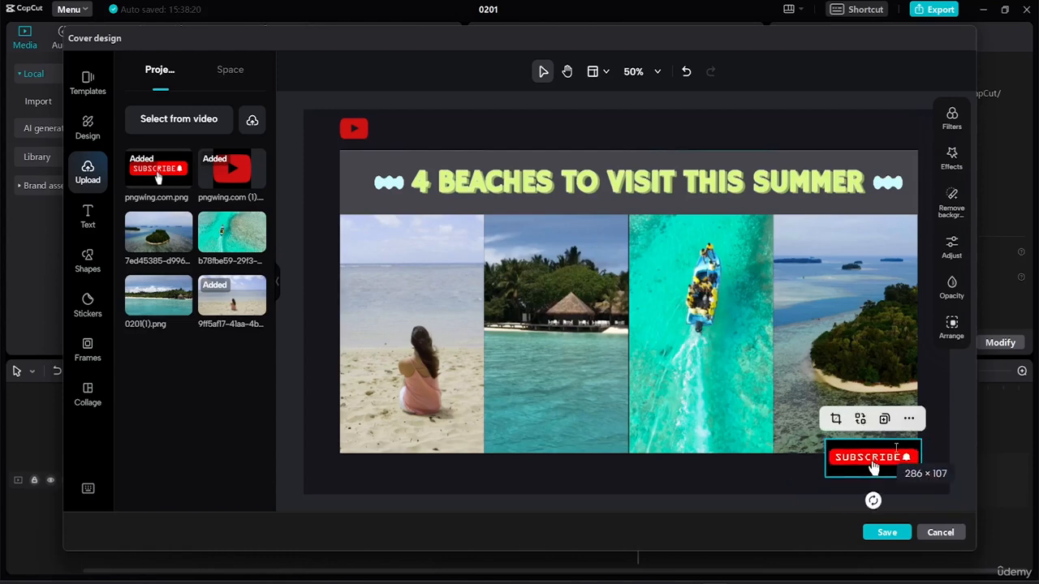
pyautogui.click(786, 479)
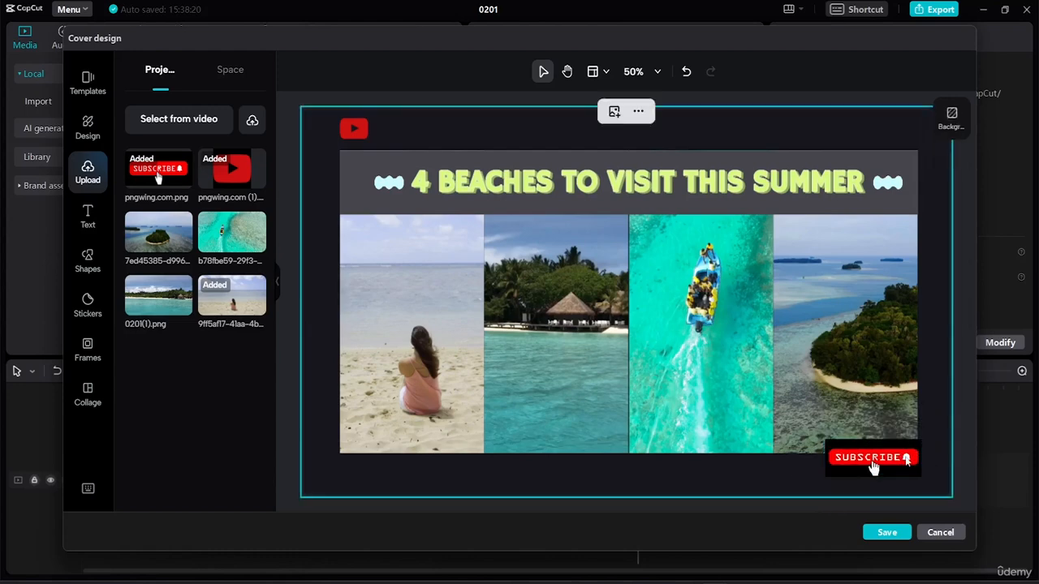
pyautogui.moveTo(873, 469); pyautogui.dragTo(868, 483)
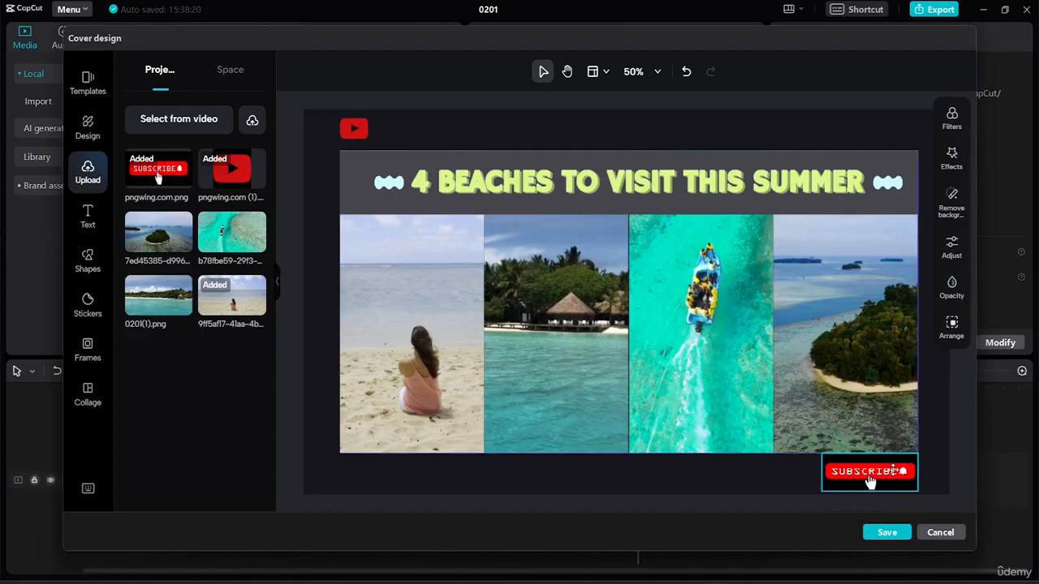
pyautogui.click(932, 440)
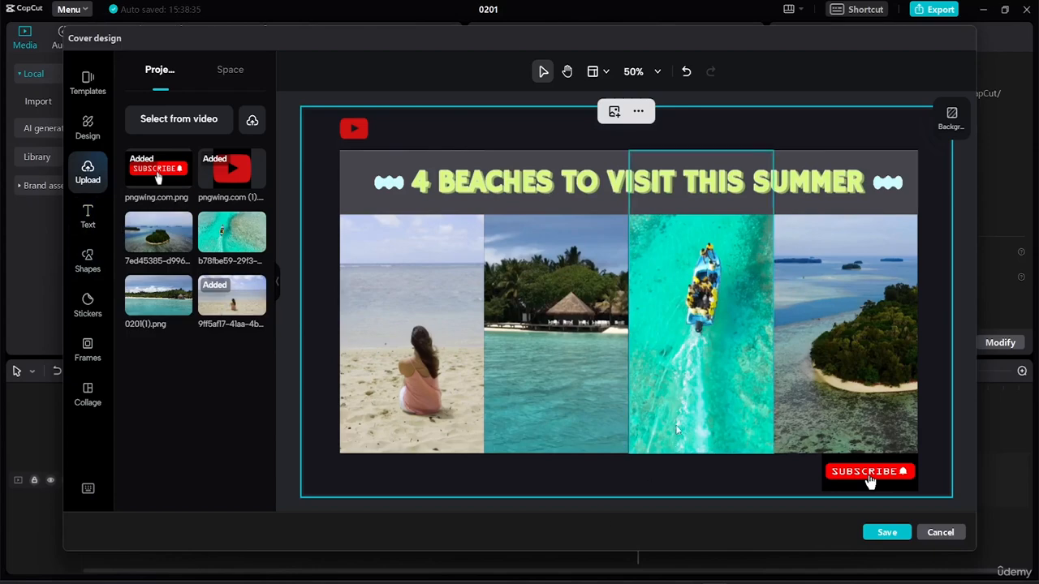
# Close the Brave browser window with all its open PNGWing tabs and return to CapCut's cover design.
pyautogui.moveTo(565, 582)
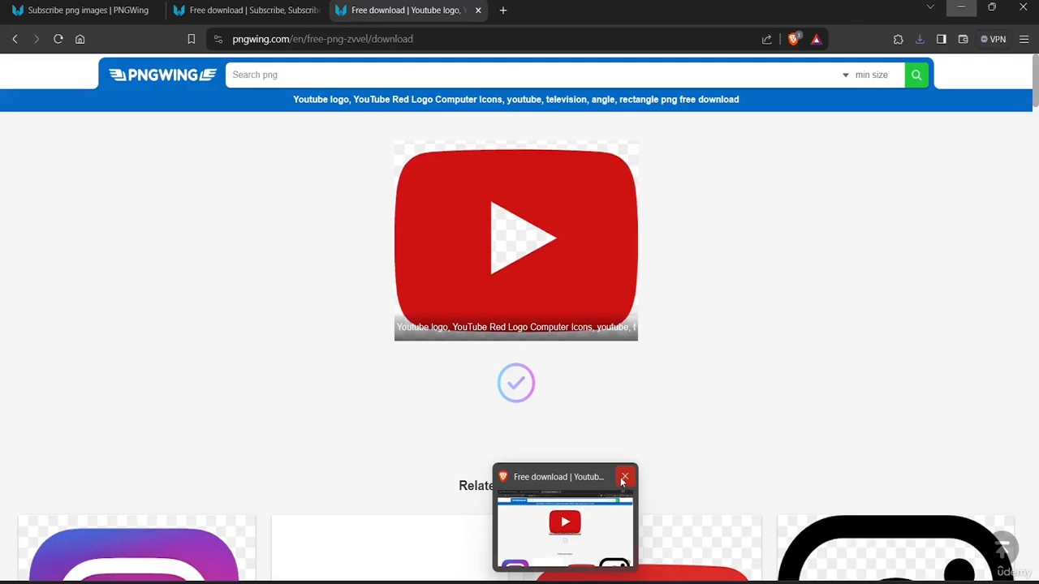
pyautogui.click(623, 477)
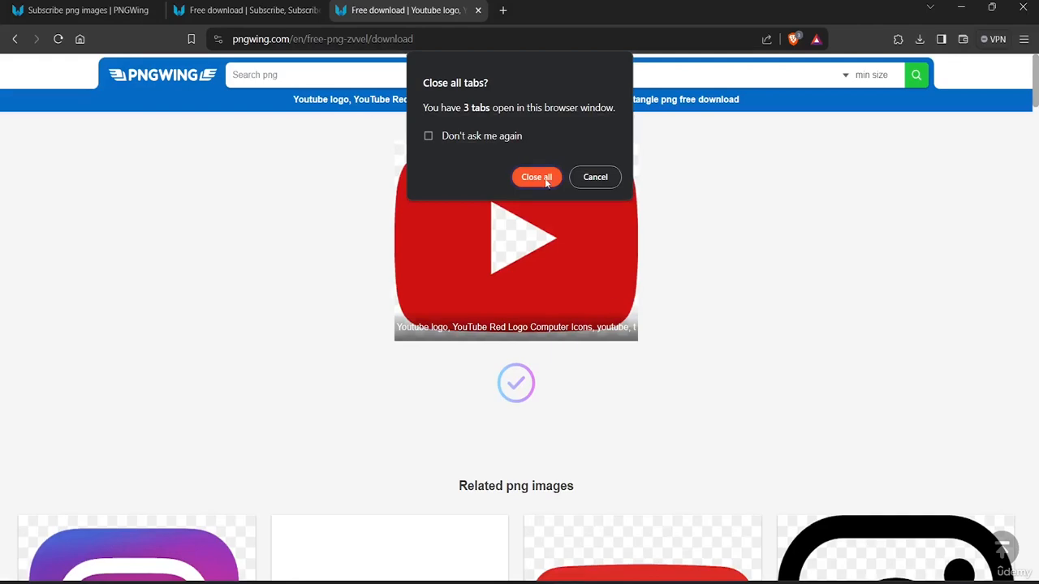
pyautogui.click(537, 177)
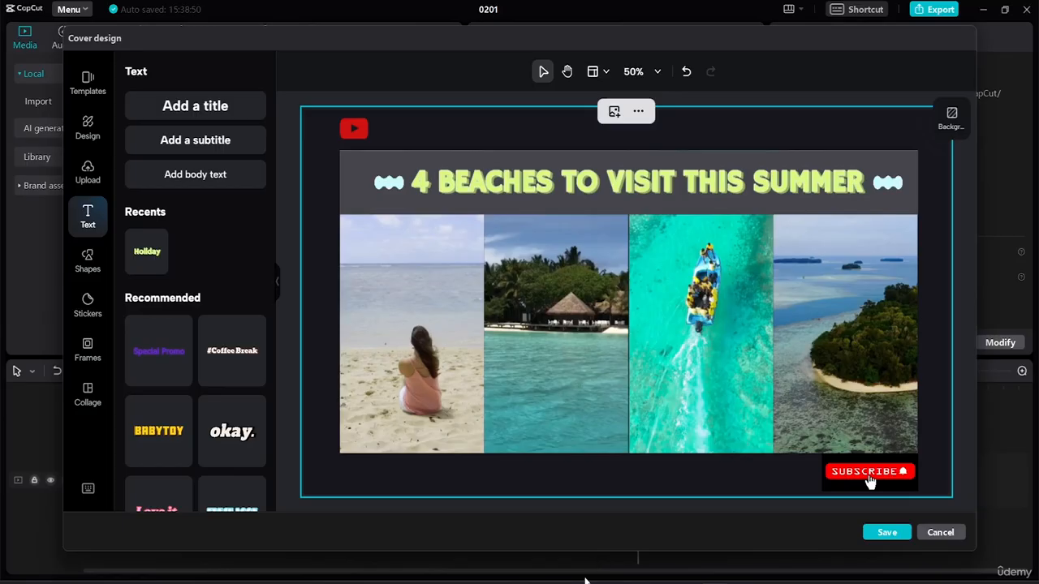
# Add a title text box to the cover, set its font to Bitter Pro-Regular and try to colour it white.
pyautogui.click(200, 110)
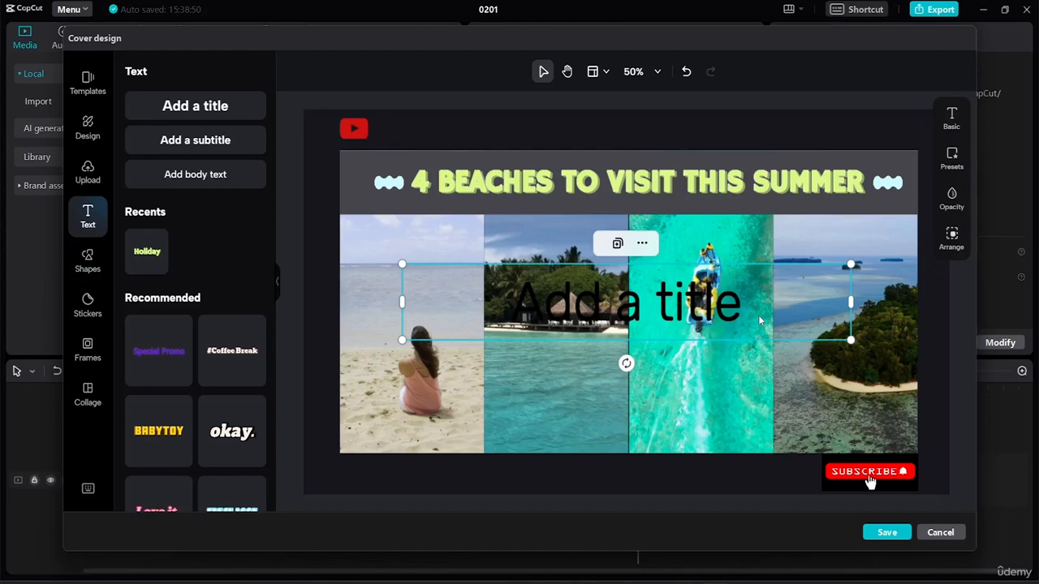
pyautogui.click(953, 120)
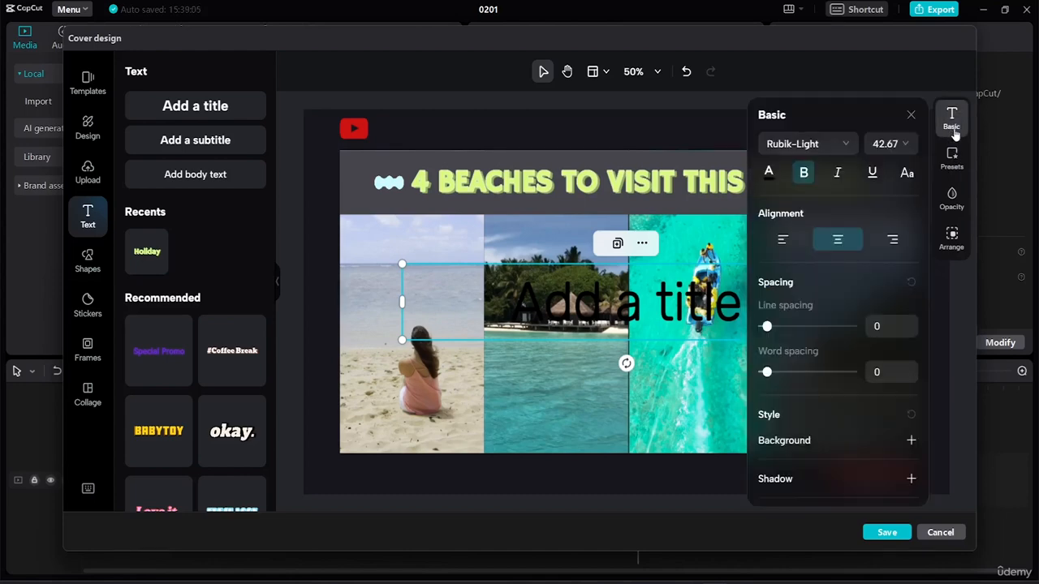
pyautogui.click(850, 150)
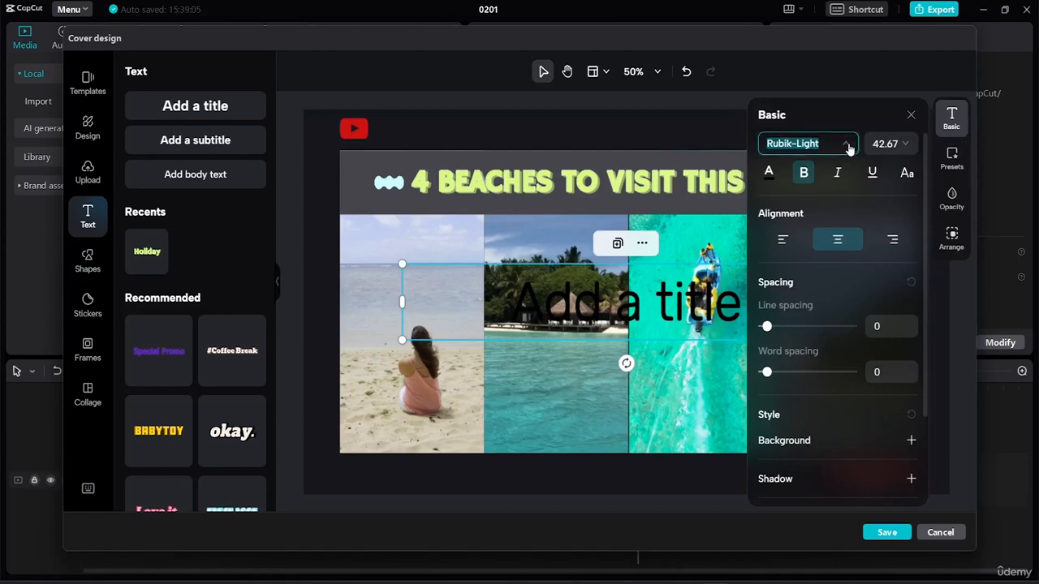
pyautogui.click(848, 146)
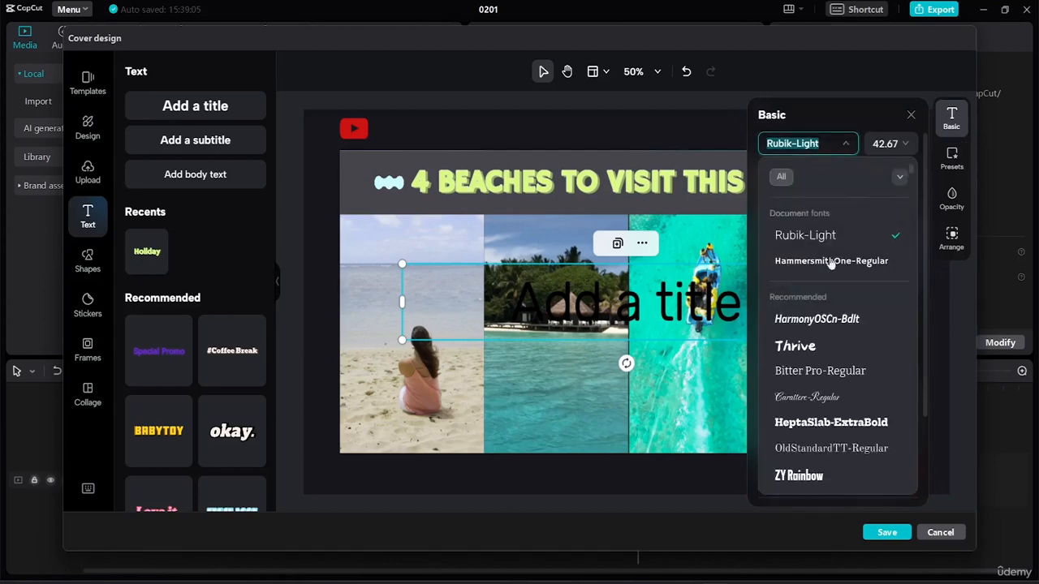
pyautogui.click(825, 374)
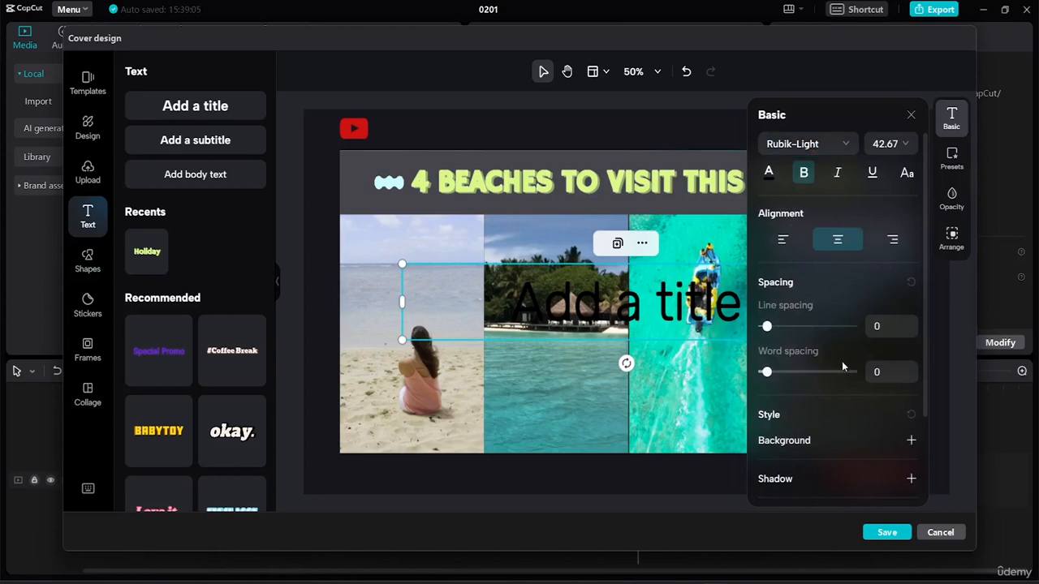
pyautogui.click(769, 181)
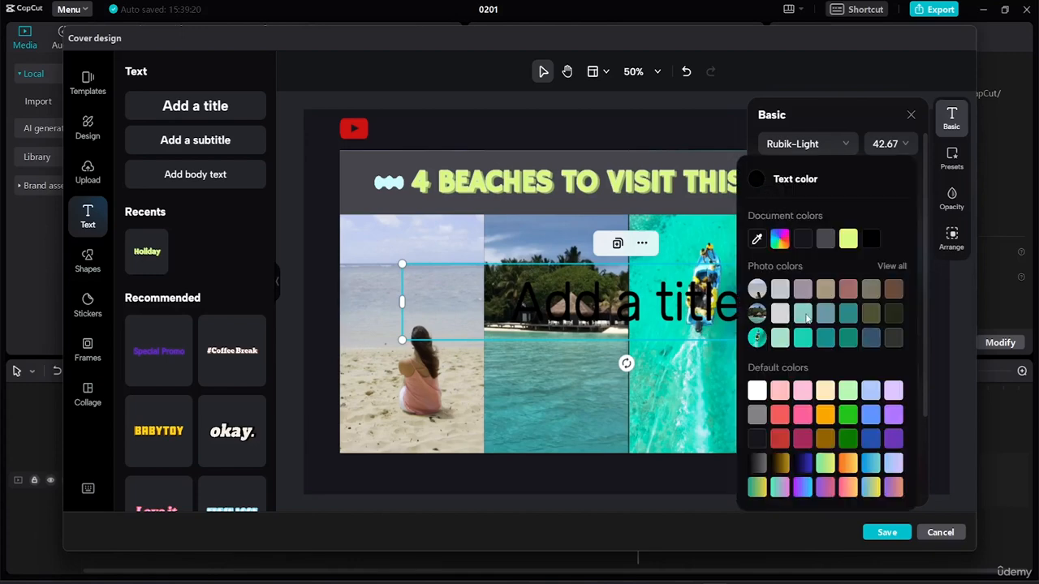
pyautogui.click(763, 396)
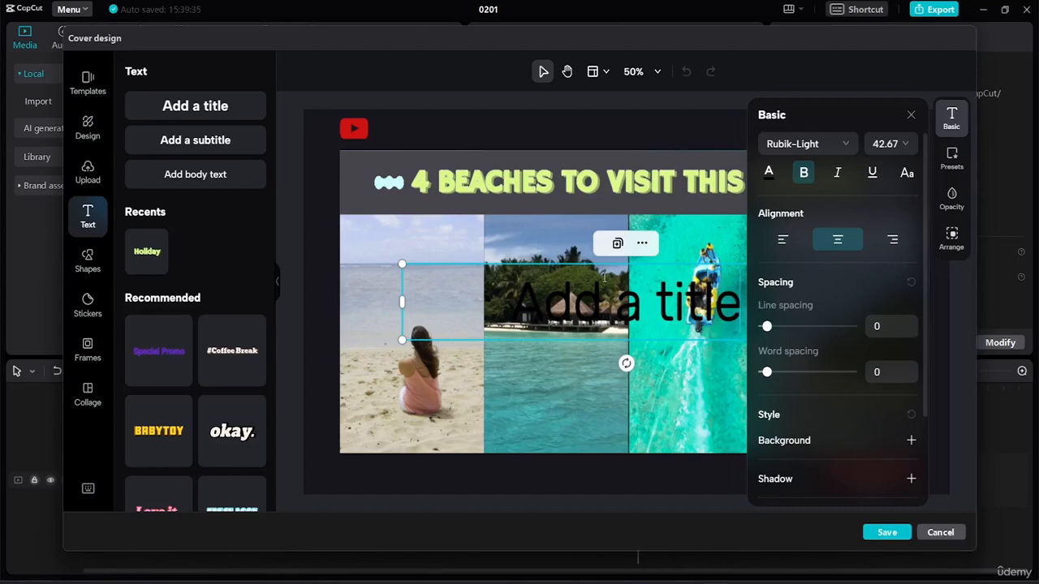
# Replace the placeholder text in the new title box with "ABCCHANNEL".
pyautogui.press('BackSpace')
pyautogui.press('BackSpace')
pyautogui.press('BackSpace')
pyautogui.press('BackSpace')
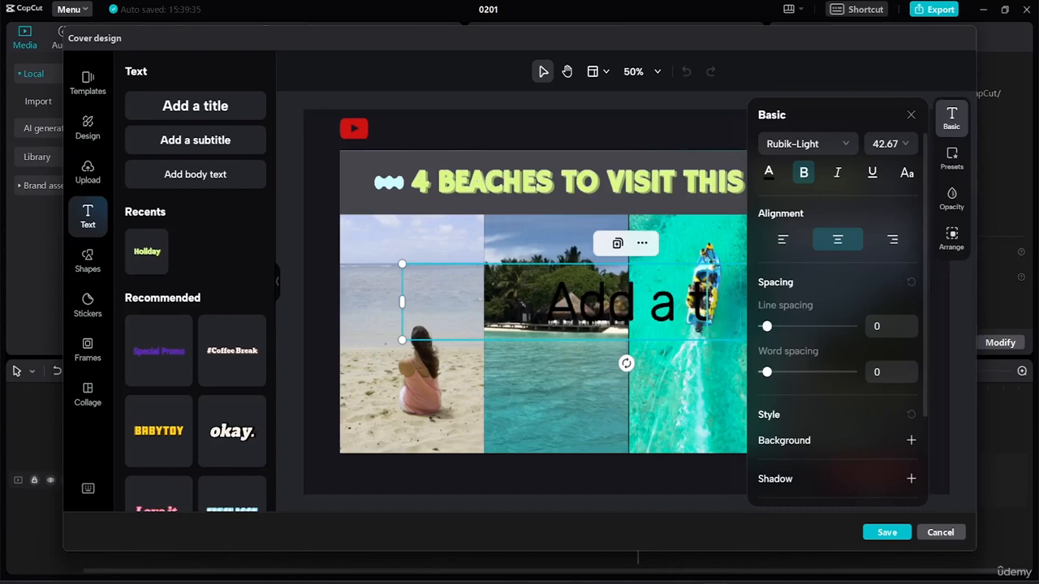
pyautogui.press('BackSpace')
pyautogui.press('BackSpace')
pyautogui.press('BackSpace')
pyautogui.press('BackSpace')
pyautogui.press('BackSpace')
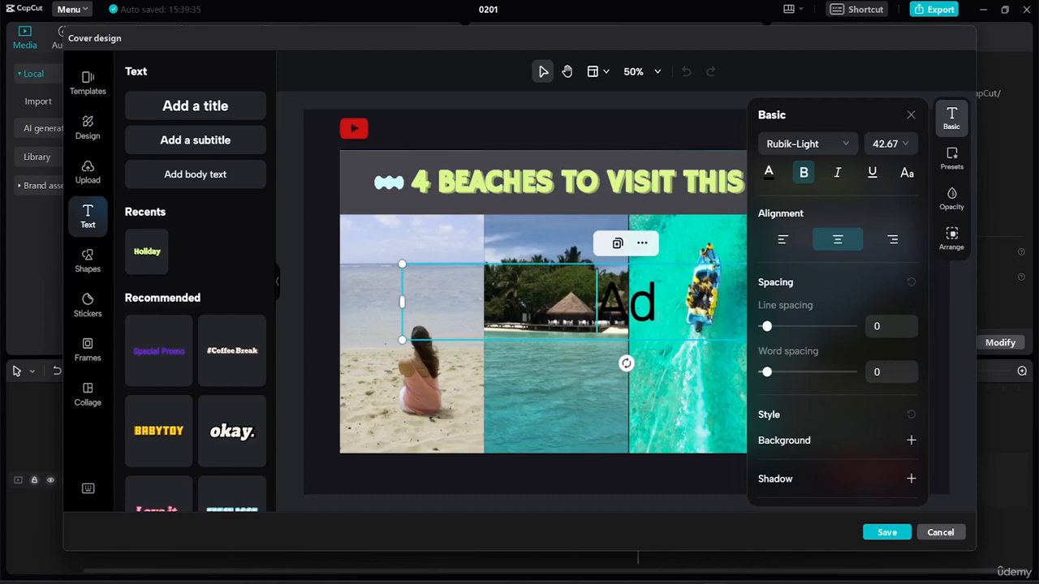
pyautogui.press('BackSpace')
pyautogui.press('BackSpace')
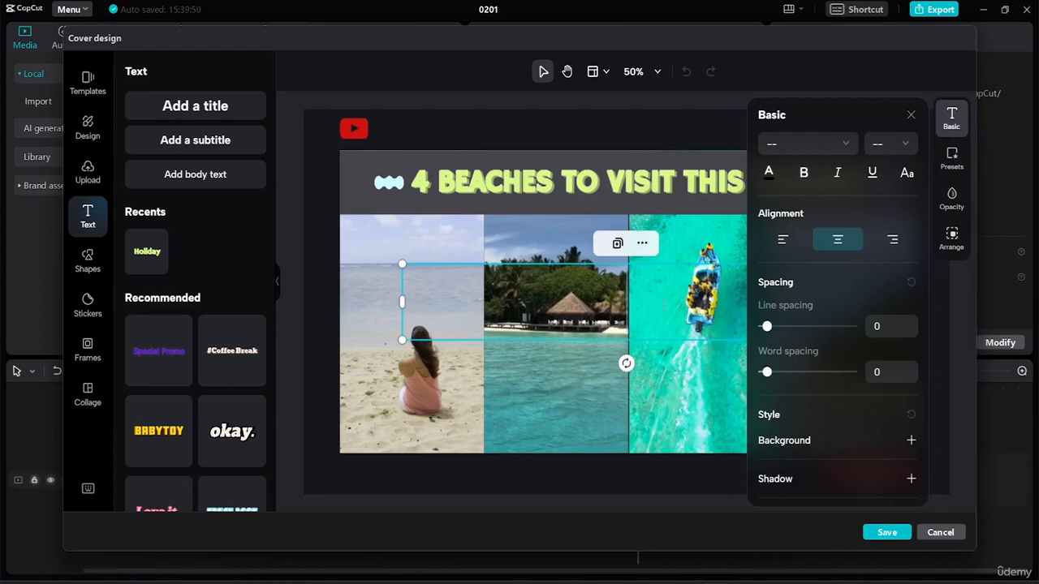
pyautogui.write('ABC')
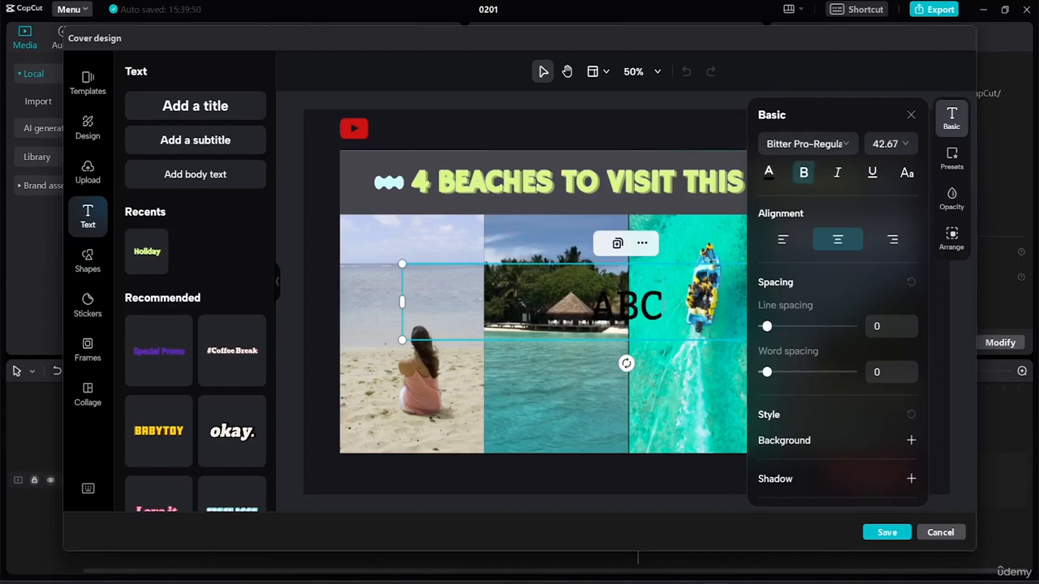
pyautogui.write('CHANNE')
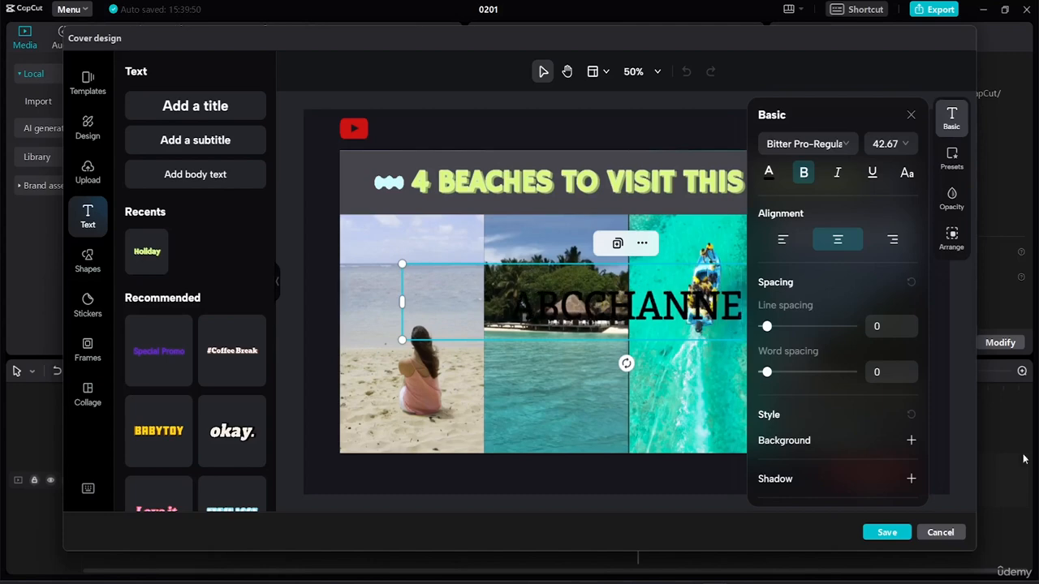
pyautogui.write('L')
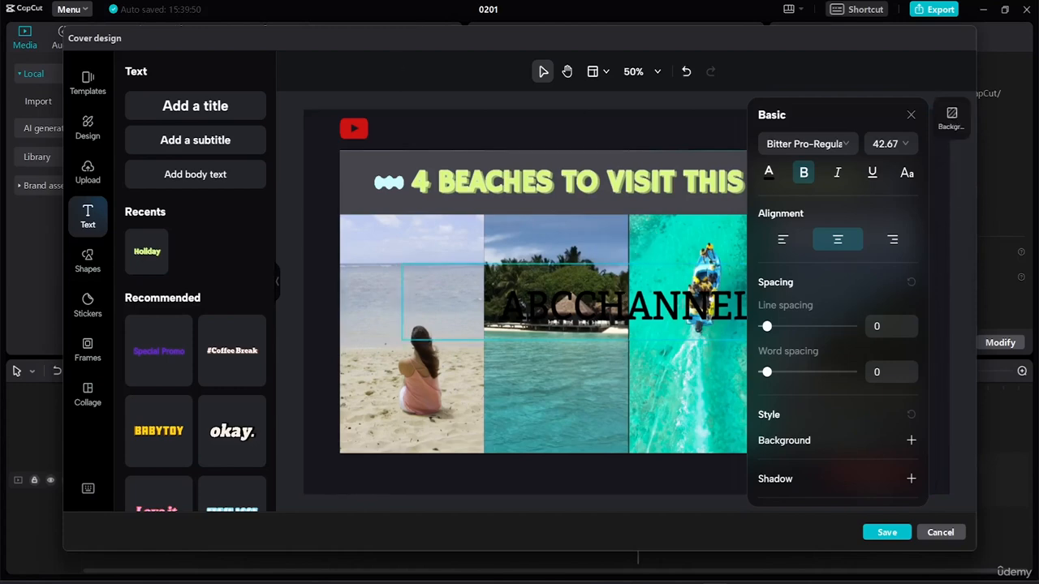
# Shrink the ABCCHANNEL text to about size 12.4 and colour it light grey from the first photo's colours.
pyautogui.click(911, 120)
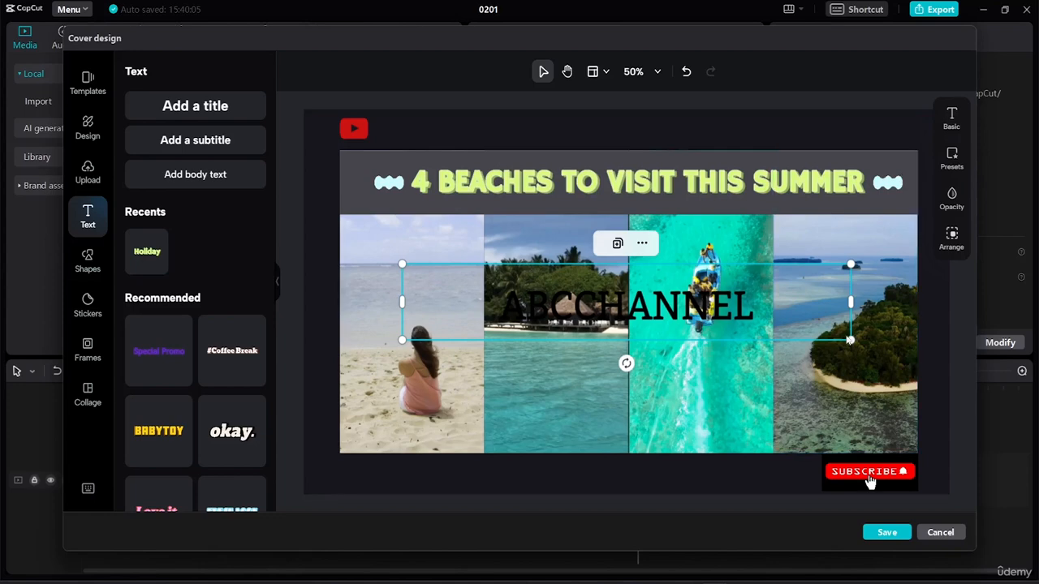
pyautogui.moveTo(850, 339); pyautogui.dragTo(531, 209)
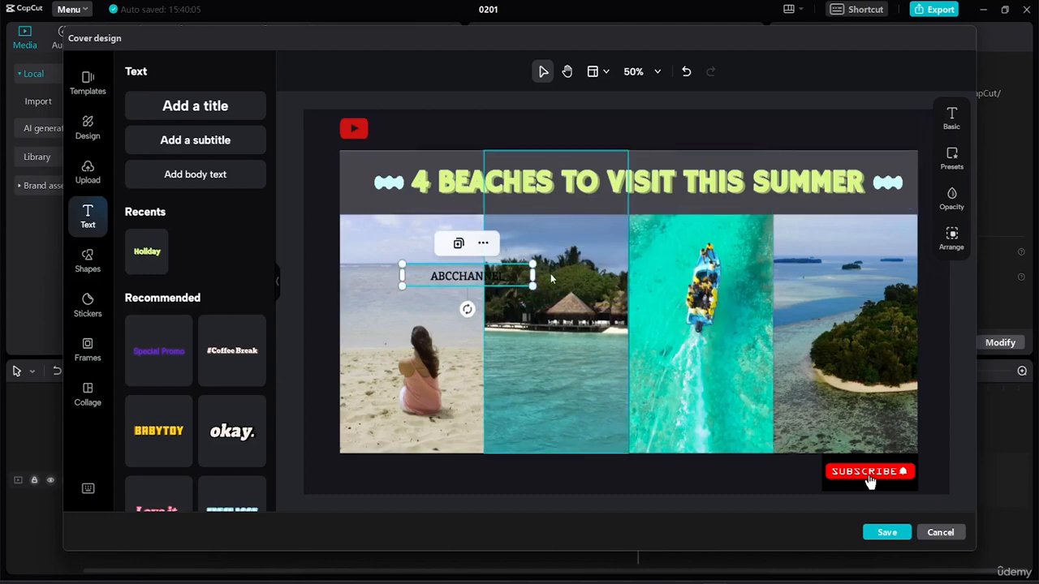
pyautogui.doubleClick(505, 276)
pyautogui.moveTo(506, 277); pyautogui.dragTo(485, 277)
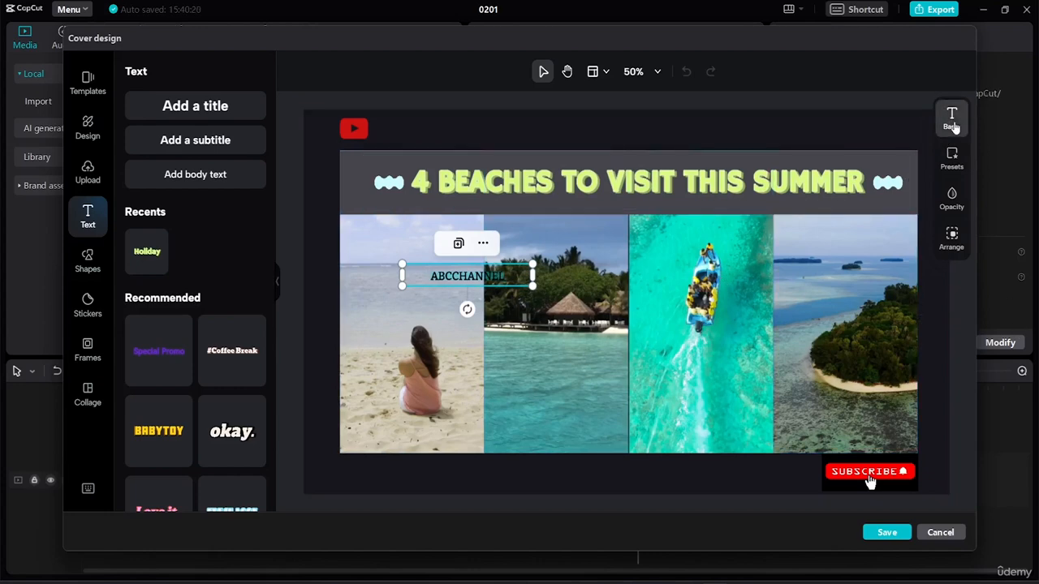
pyautogui.click(953, 122)
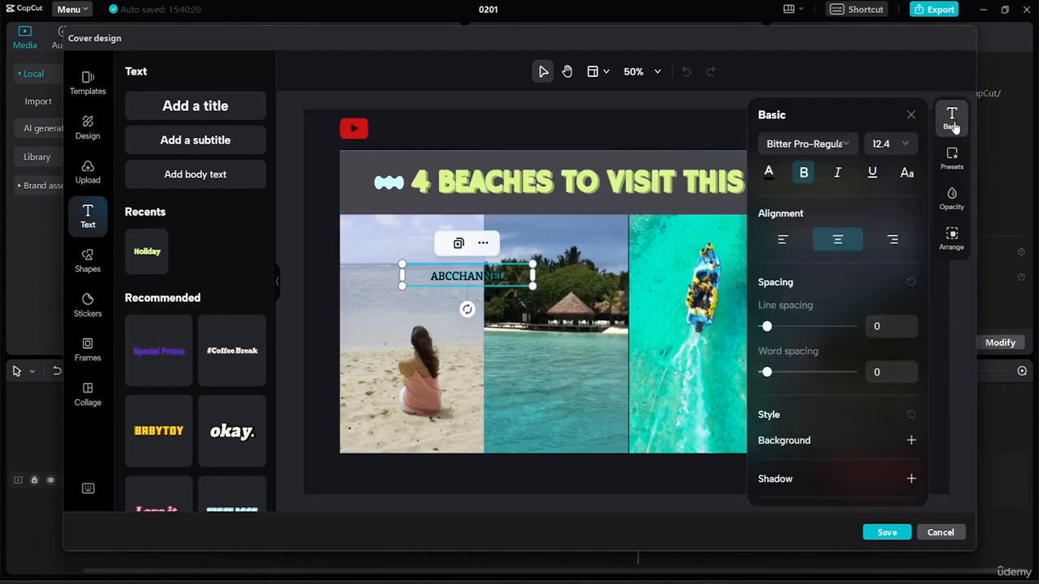
pyautogui.click(768, 174)
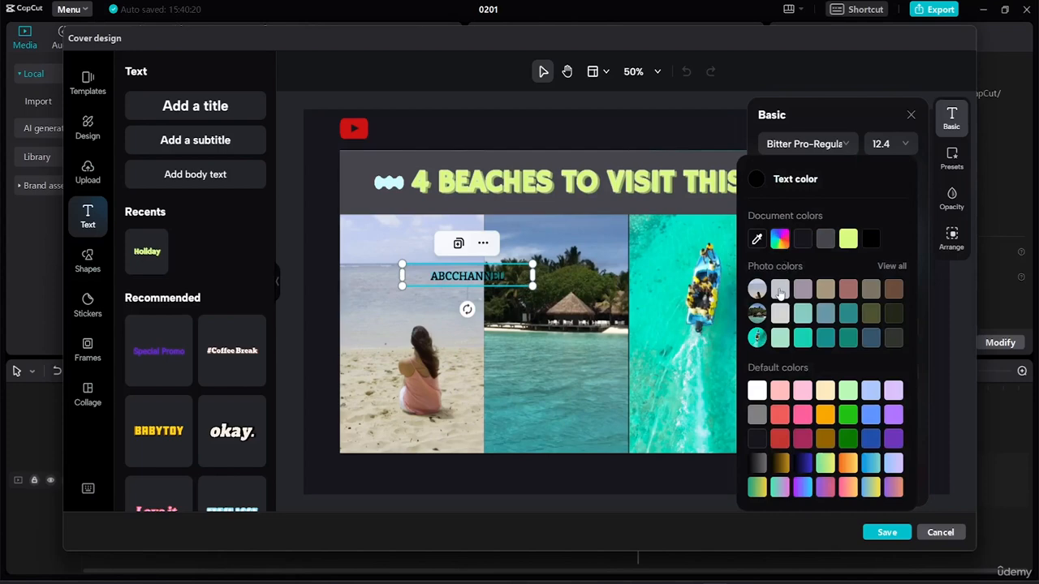
pyautogui.click(778, 294)
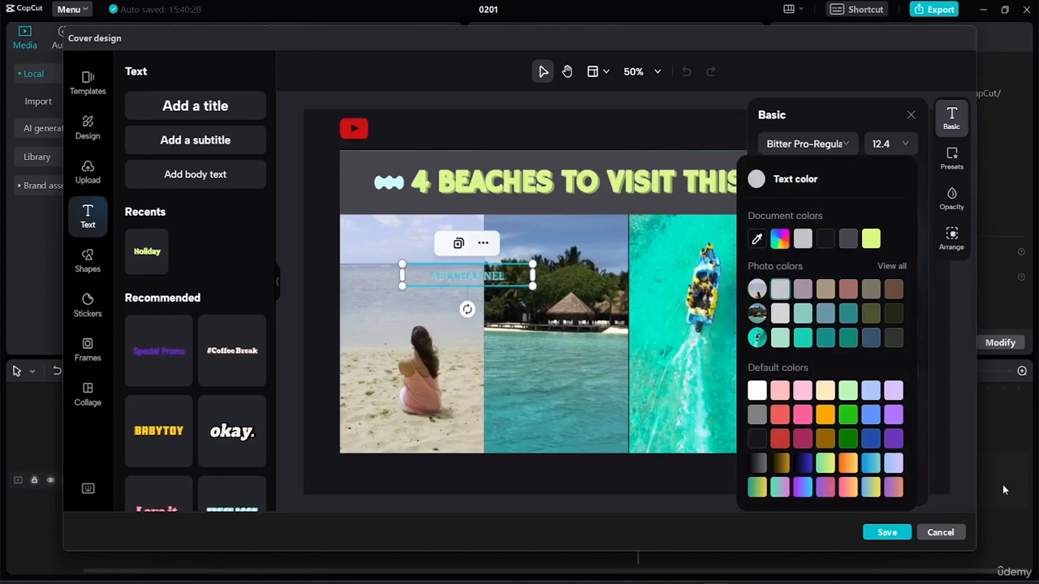
pyautogui.click(911, 116)
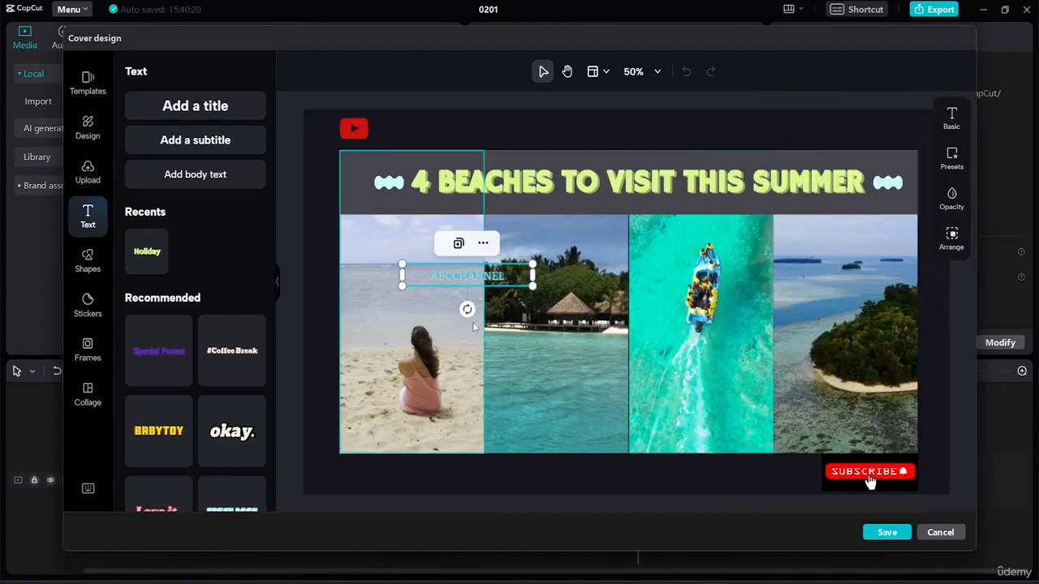
# Move the ABCCHANNEL text above the title band, narrow its box to fit the text and align it directly beside the YouTube icon.
pyautogui.click(455, 351)
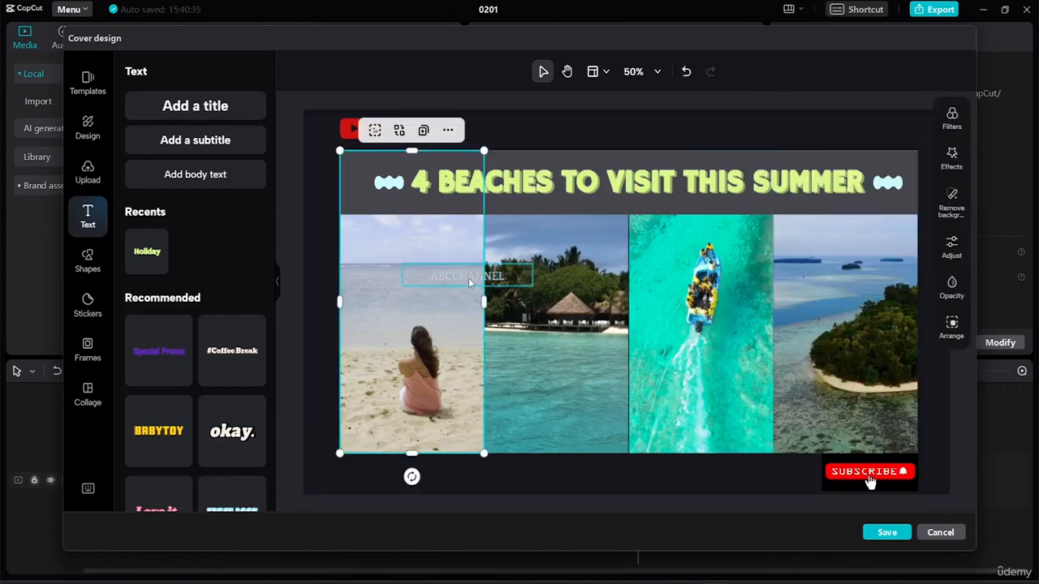
pyautogui.moveTo(469, 281); pyautogui.dragTo(410, 130)
pyautogui.click(470, 280)
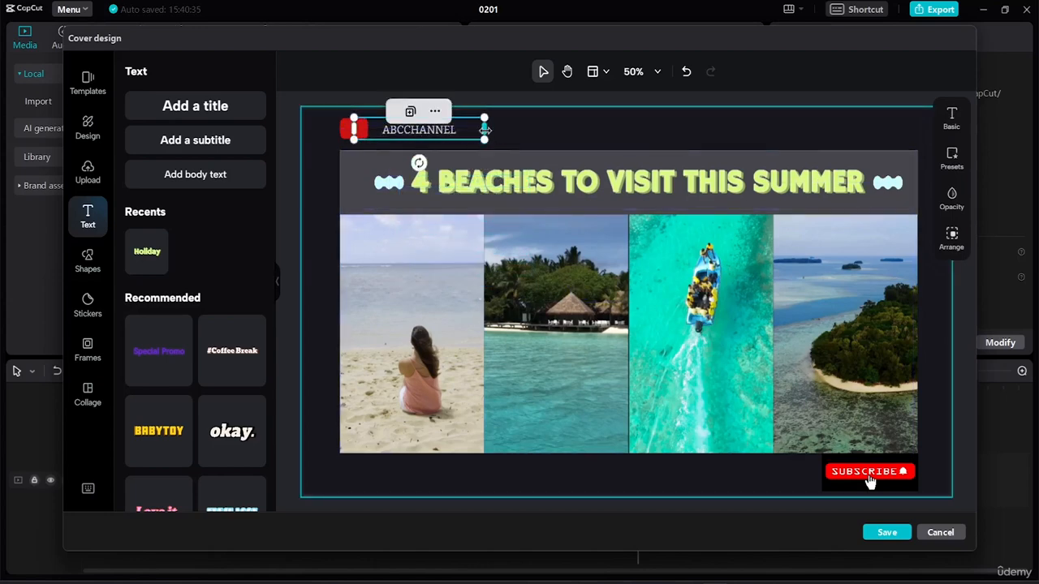
pyautogui.moveTo(485, 129); pyautogui.dragTo(421, 129)
pyautogui.click(477, 138)
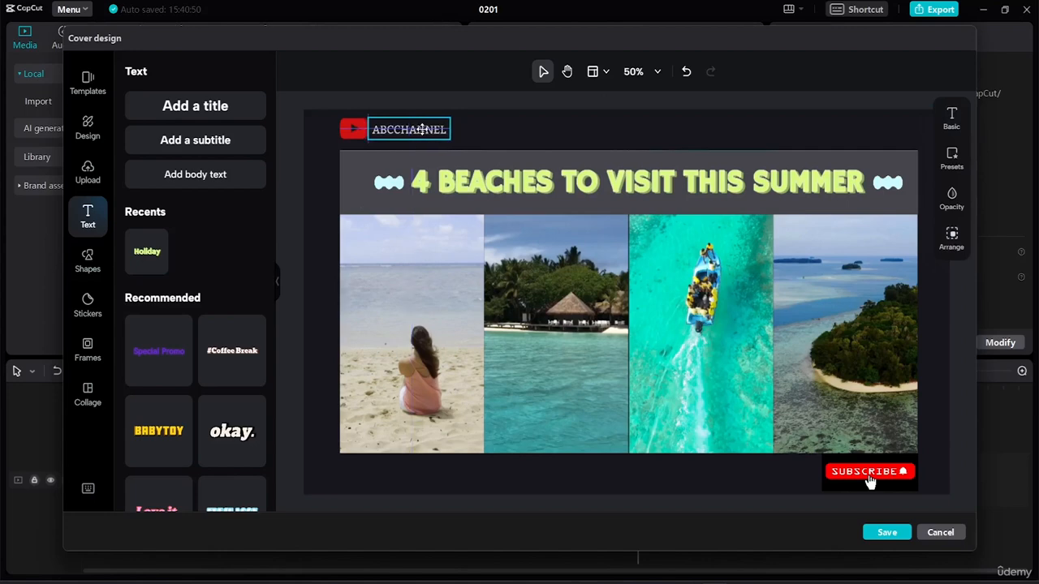
pyautogui.click(499, 136)
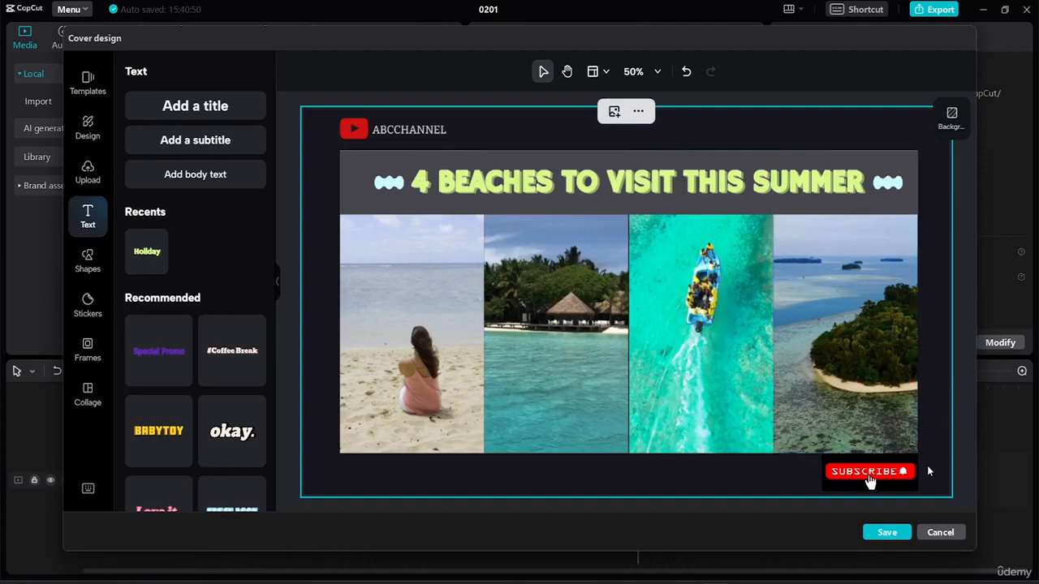
pyautogui.click(608, 487)
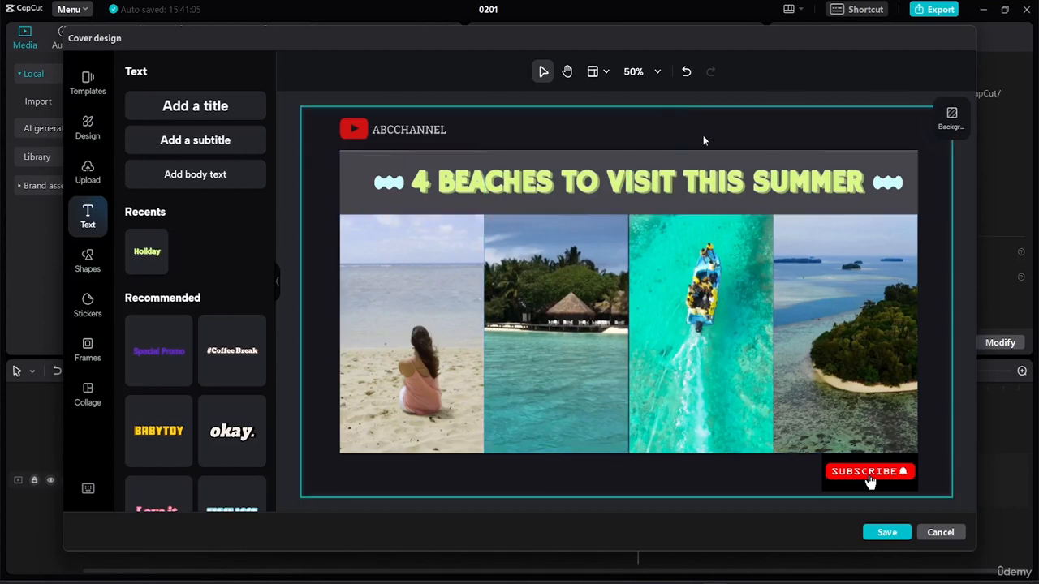
# Turn the rulers, the margins and the print bleeds on and off again, one after another, on the cover canvas.
pyautogui.click(598, 75)
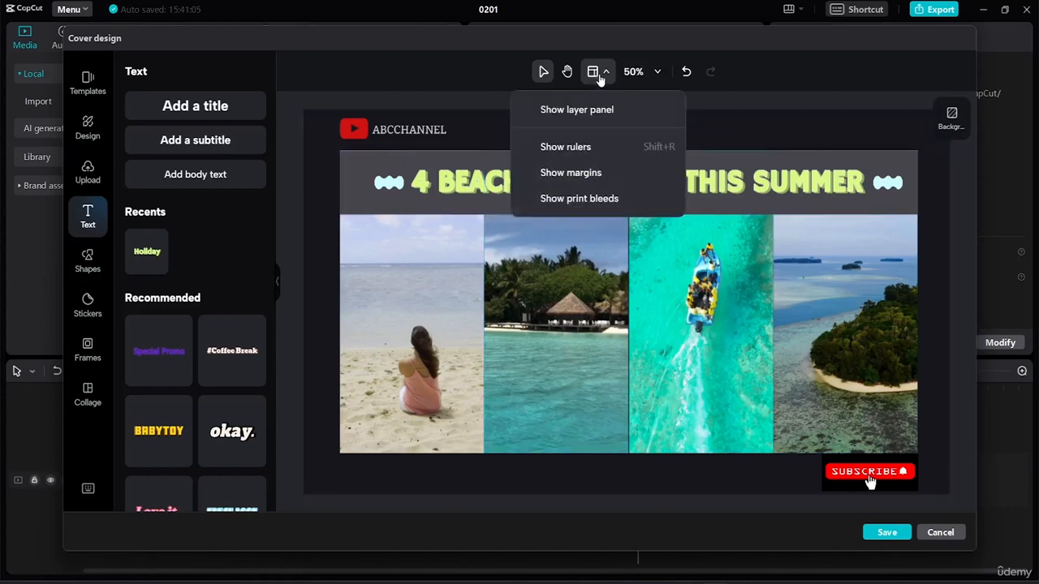
pyautogui.click(599, 148)
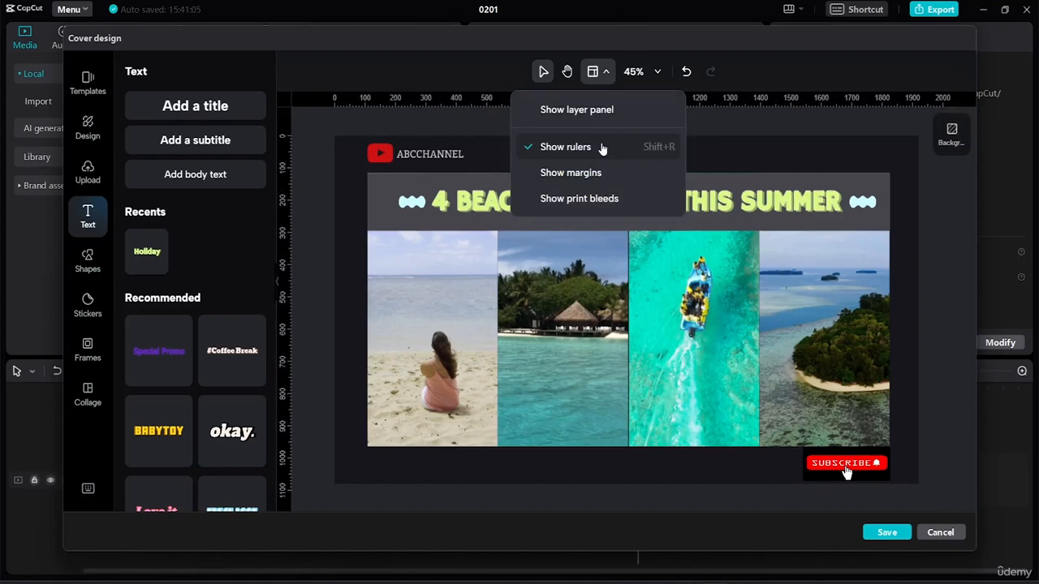
pyautogui.click(602, 147)
pyautogui.click(583, 173)
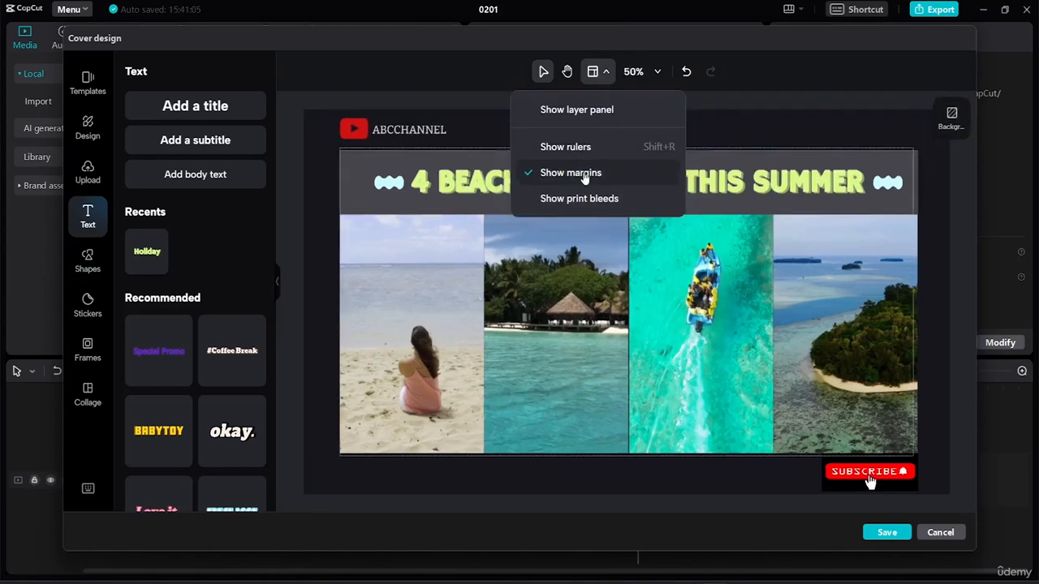
pyautogui.click(584, 172)
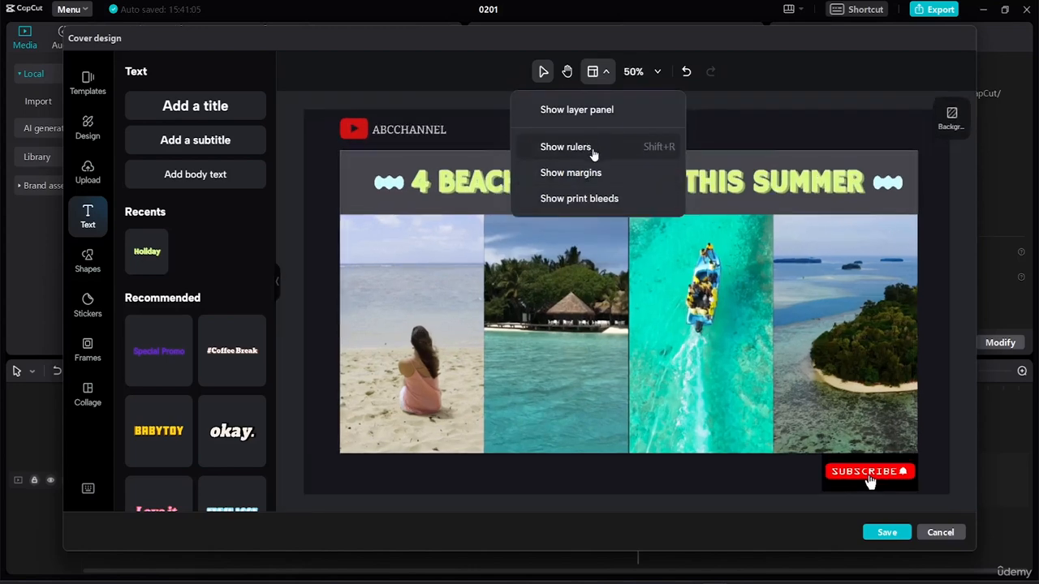
pyautogui.click(595, 201)
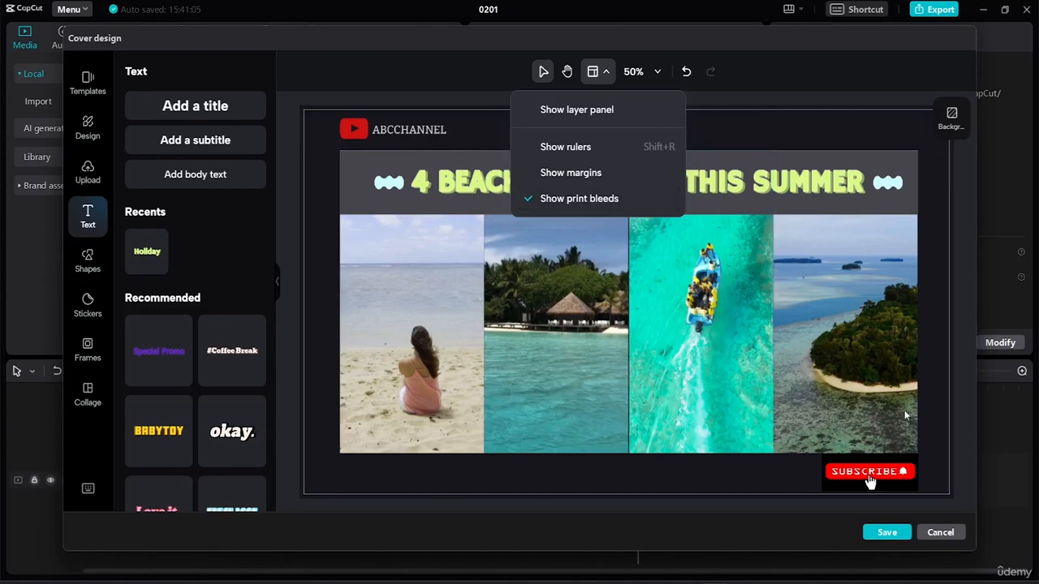
pyautogui.click(579, 199)
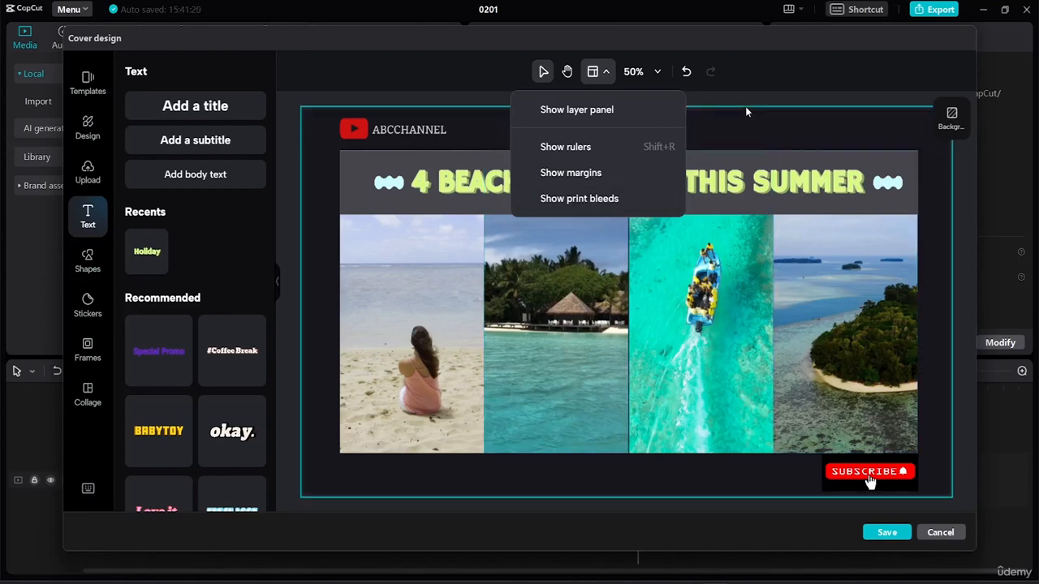
pyautogui.click(759, 70)
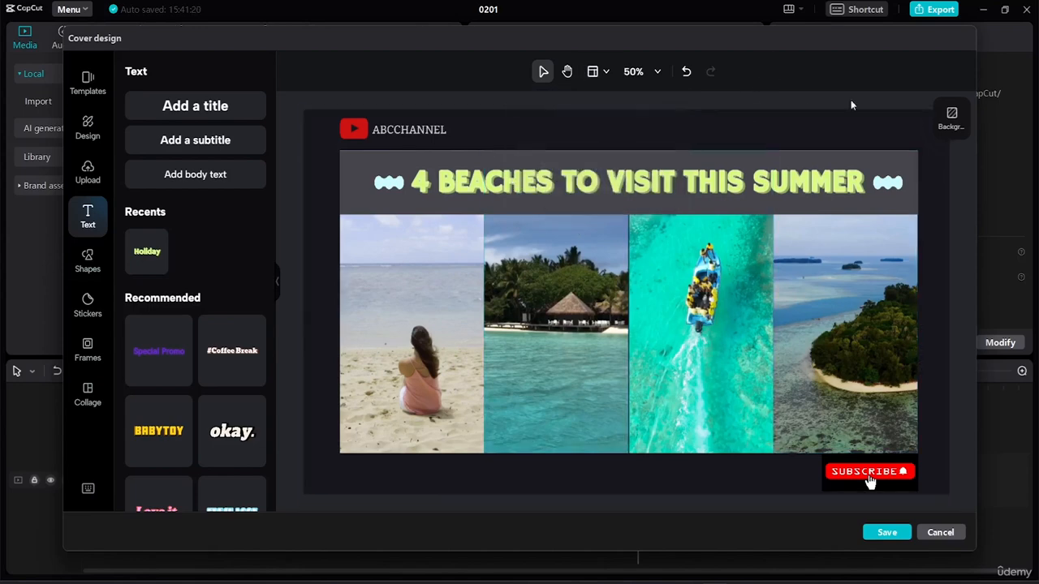
# Save the cover design to the project and select the first beach clip in the timeline.
pyautogui.click(885, 532)
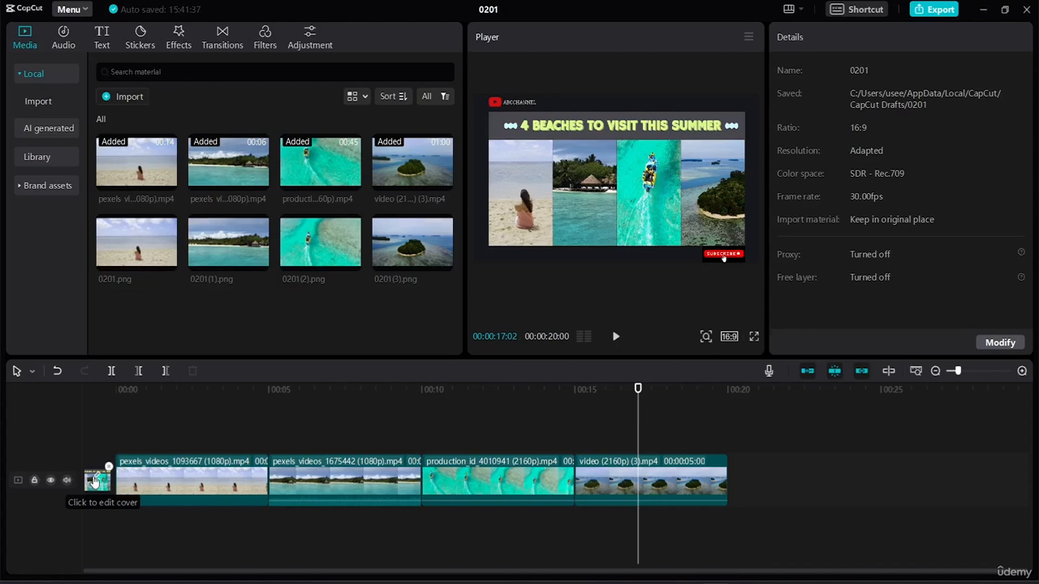
pyautogui.click(204, 493)
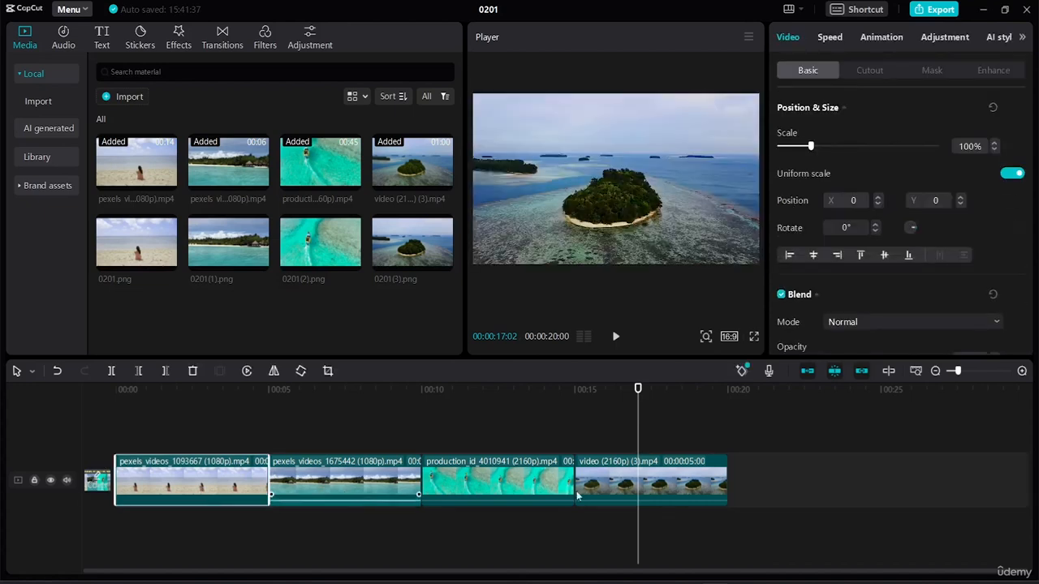